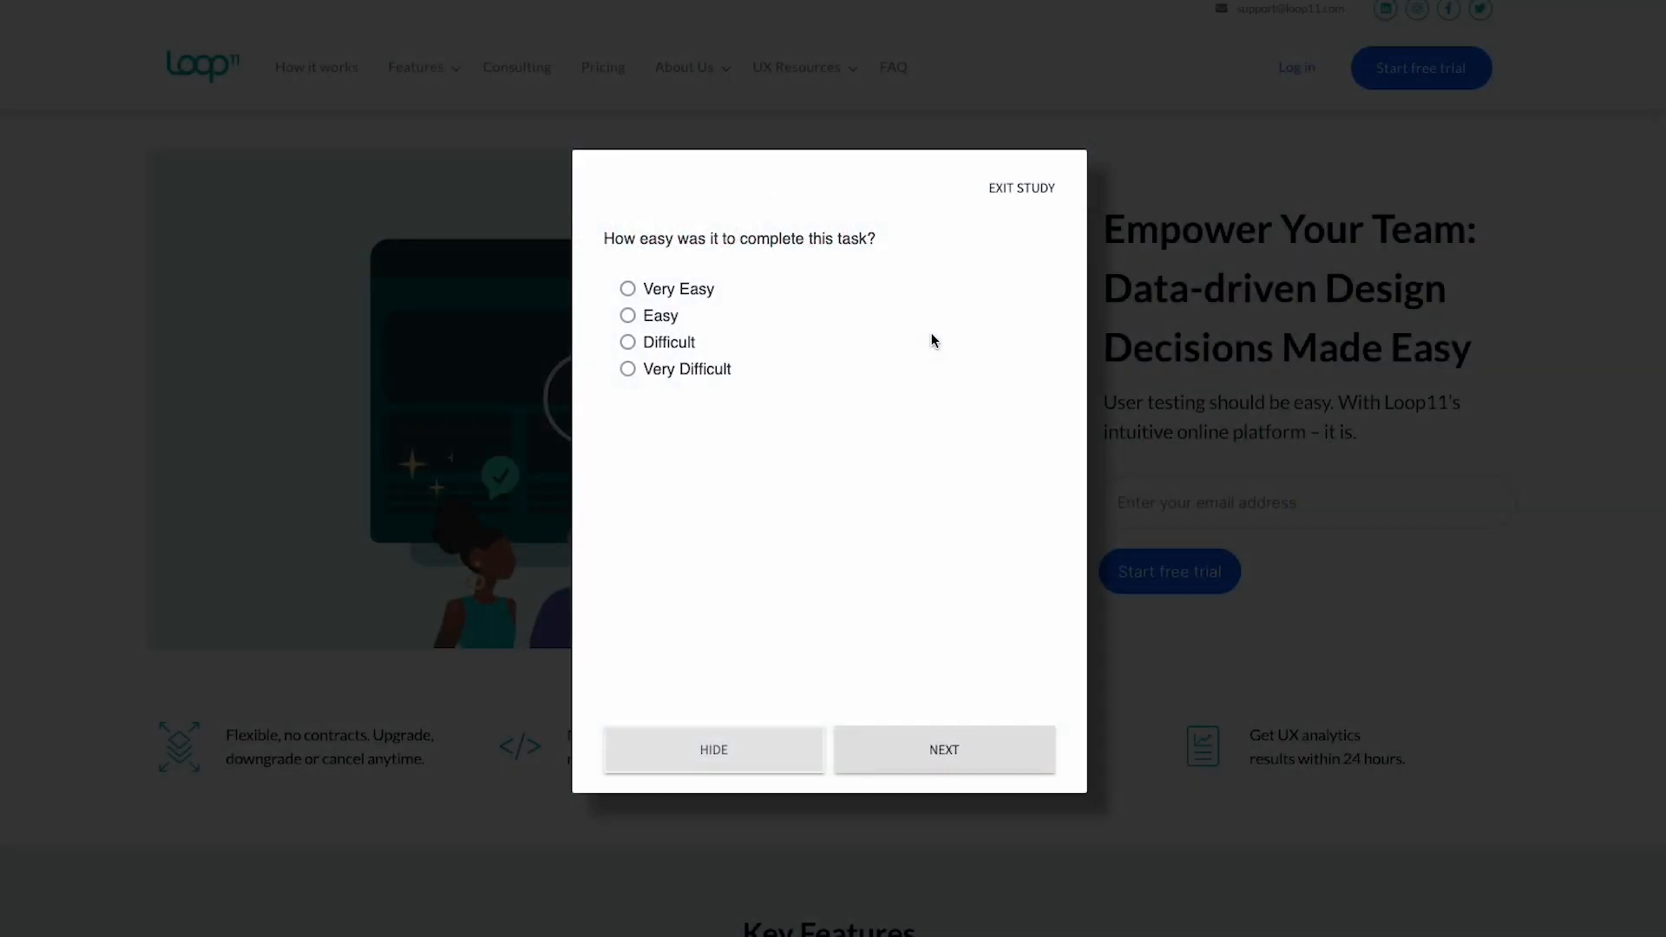
Answer Easy for task ease, then tick Professional and Easy to Use as adjectives.
{"action": "left_click", "coordinate": [680, 317]}
{"action": "left_click", "coordinate": [958, 755]}
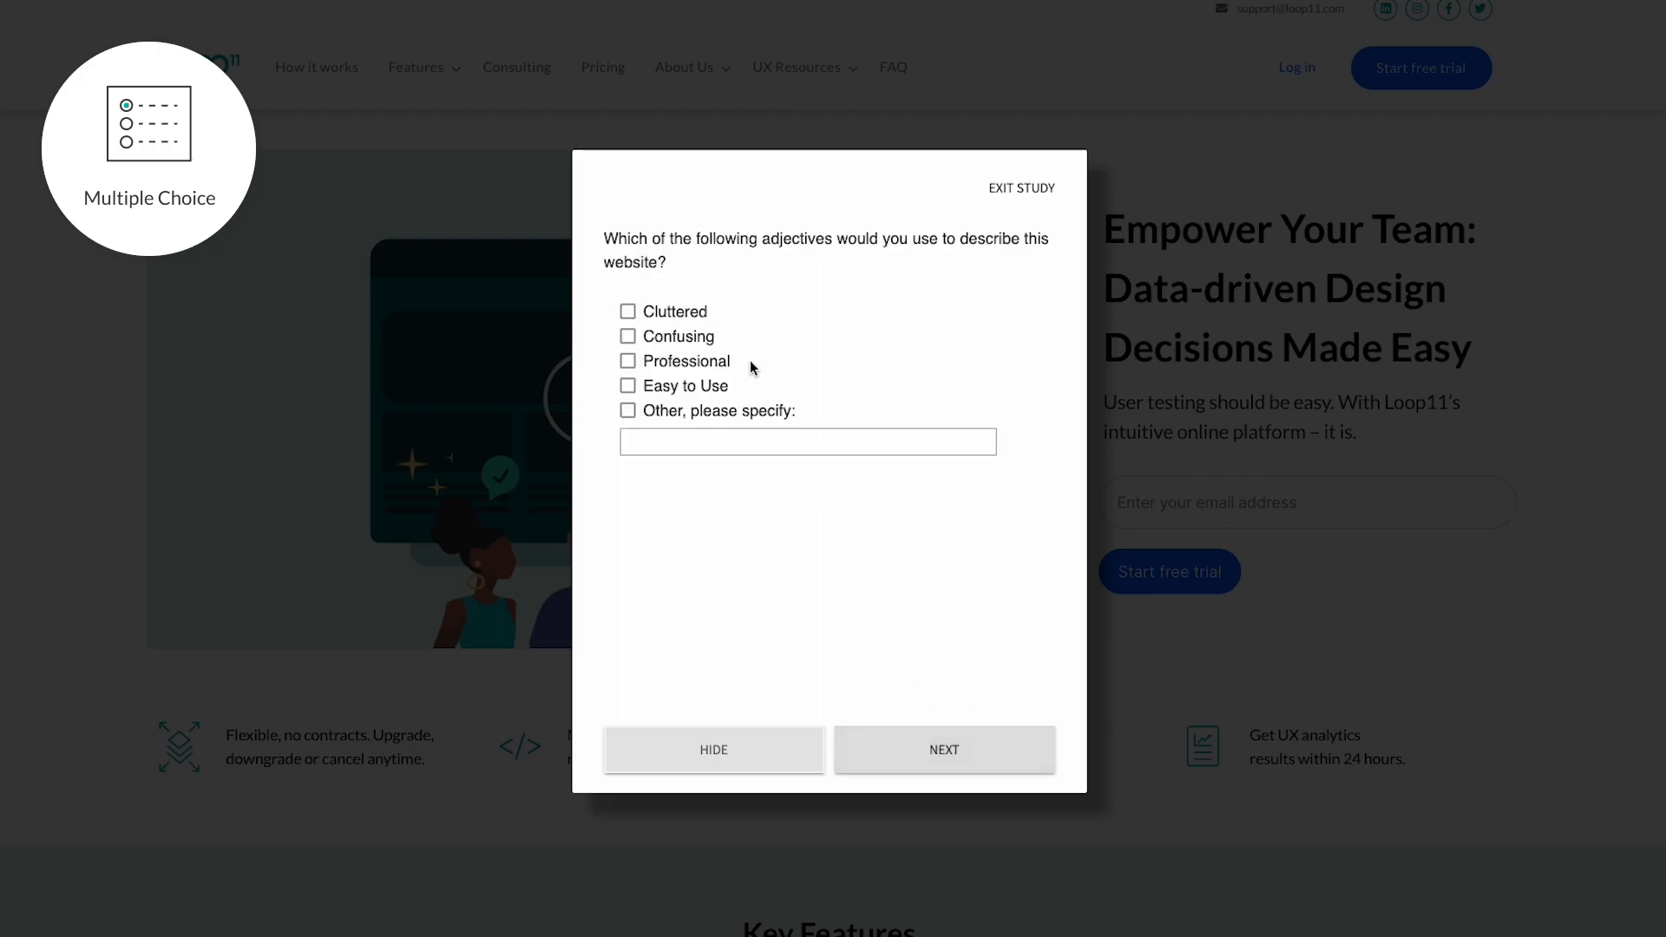
{"action": "left_click", "coordinate": [709, 362]}
{"action": "left_click", "coordinate": [704, 383]}
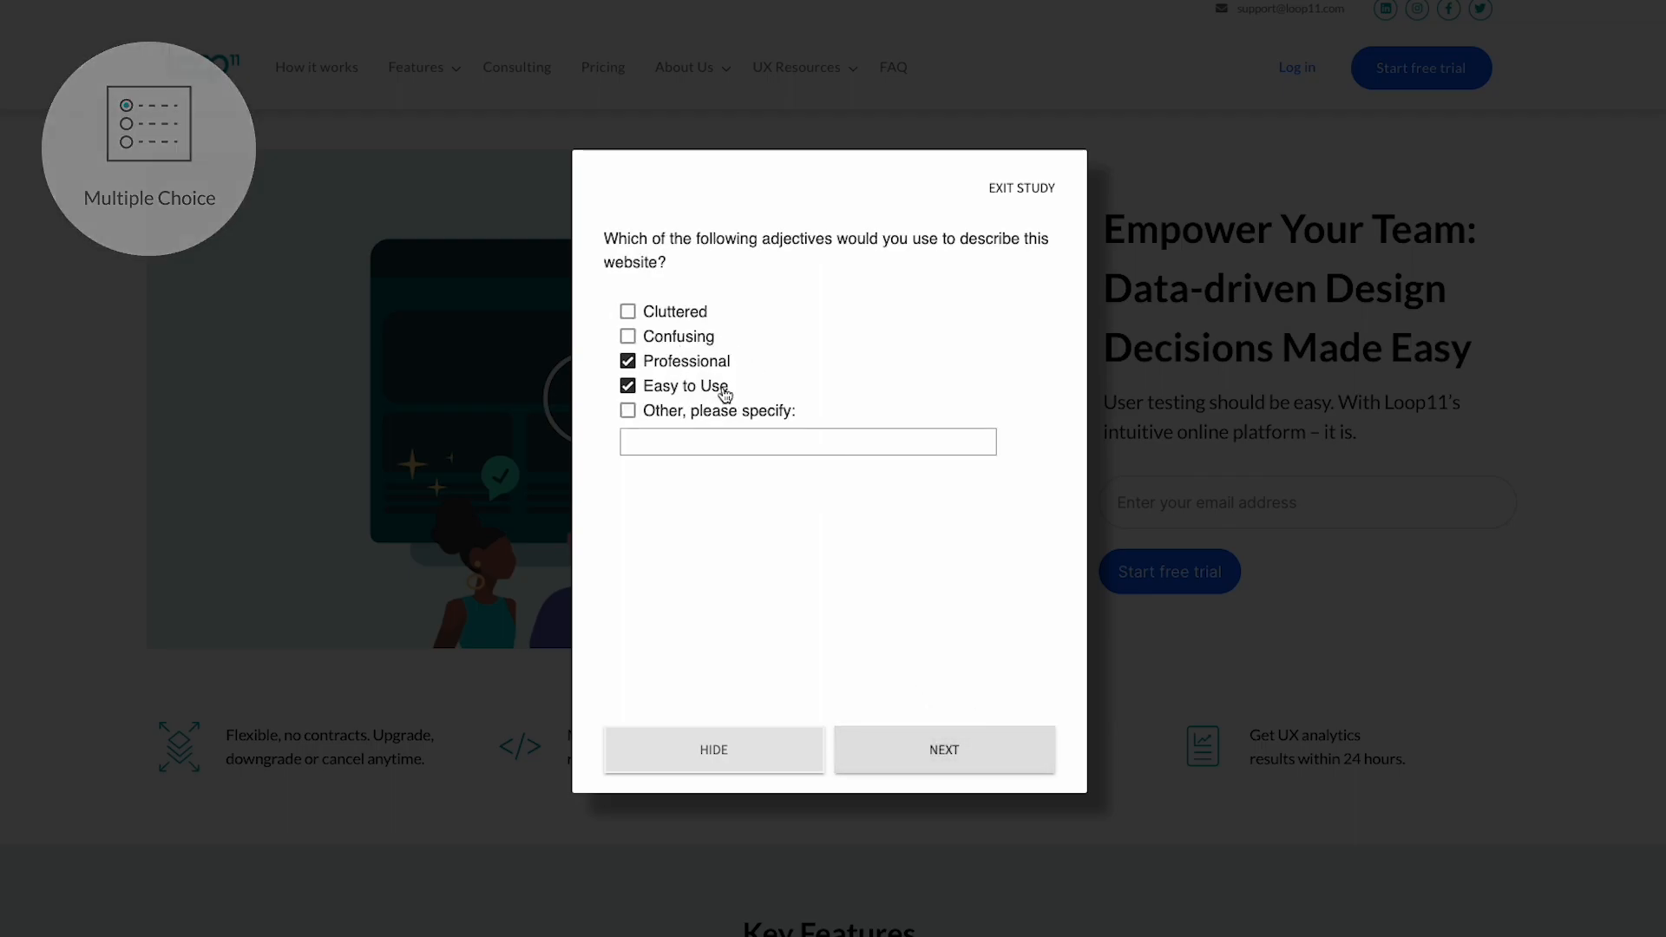
{"action": "left_click", "coordinate": [923, 748]}
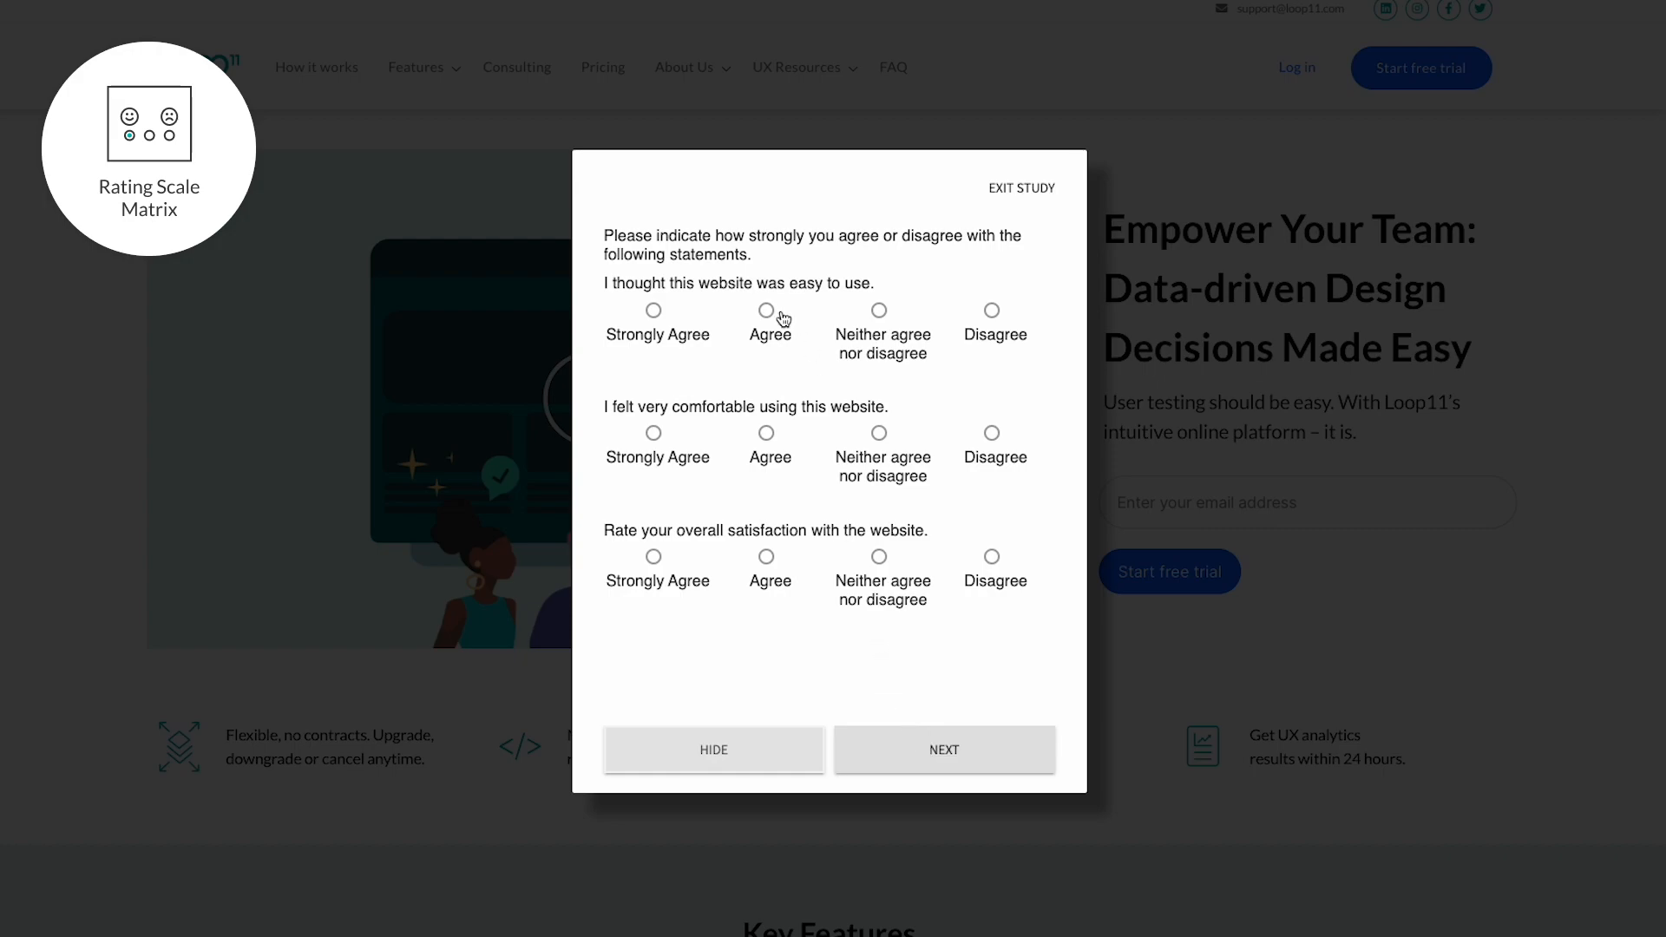
Rate the three matrix statements Strongly Agree, Agree and Agree, then continue.
{"action": "left_click", "coordinate": [668, 318]}
{"action": "left_click", "coordinate": [772, 446]}
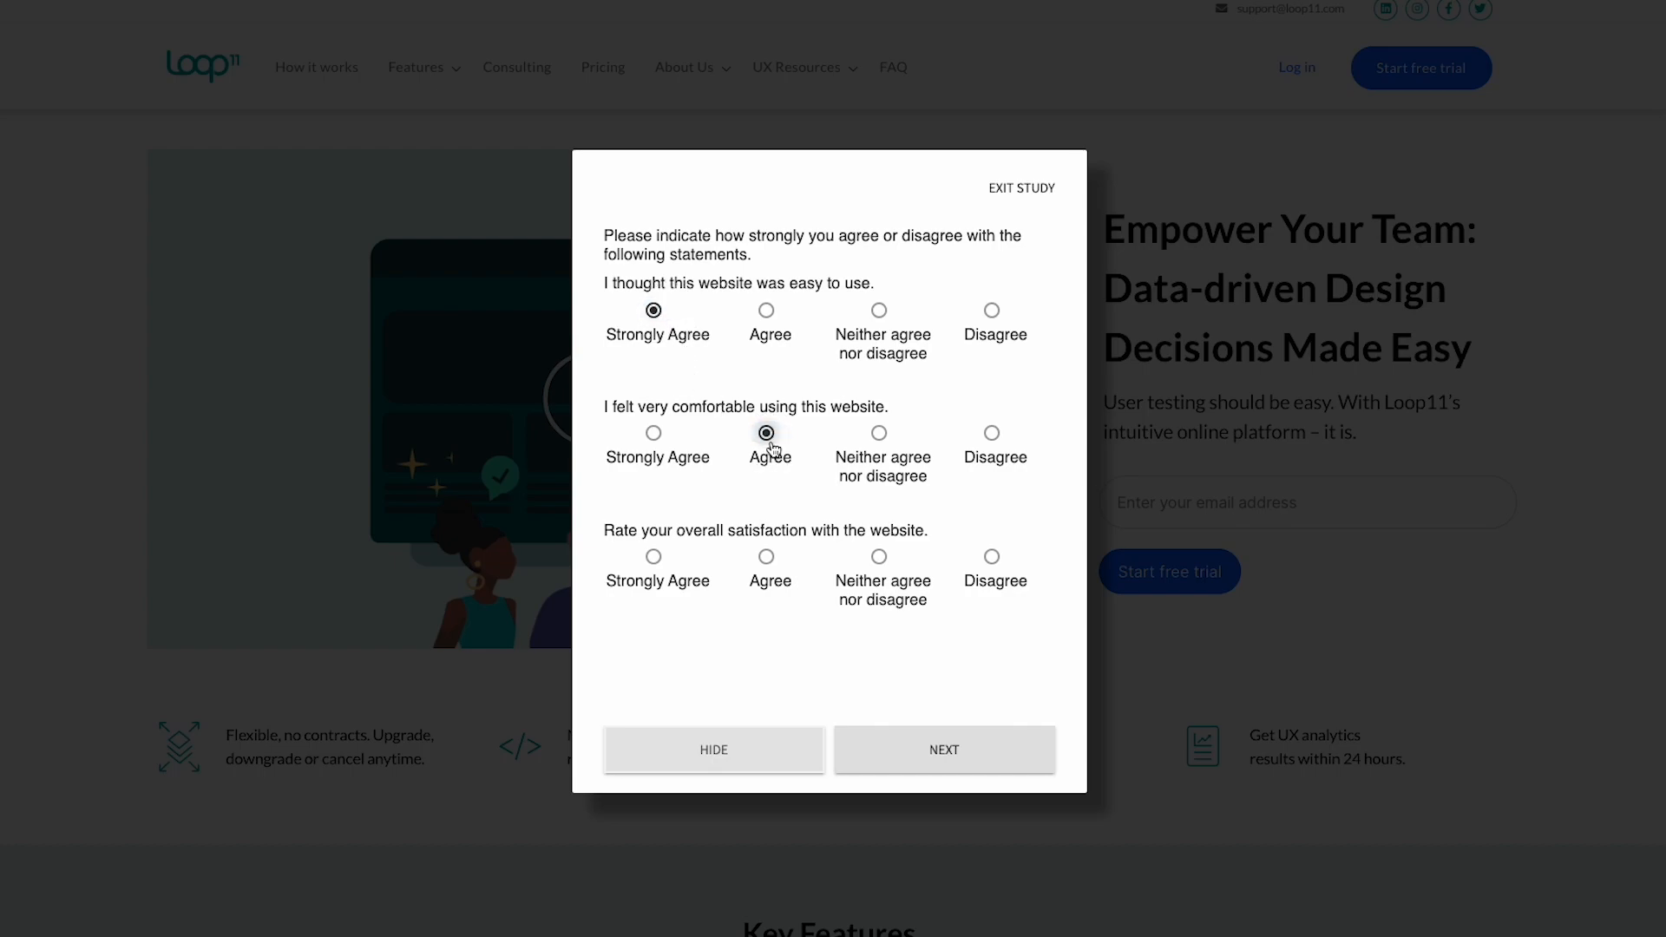
{"action": "left_click", "coordinate": [767, 568]}
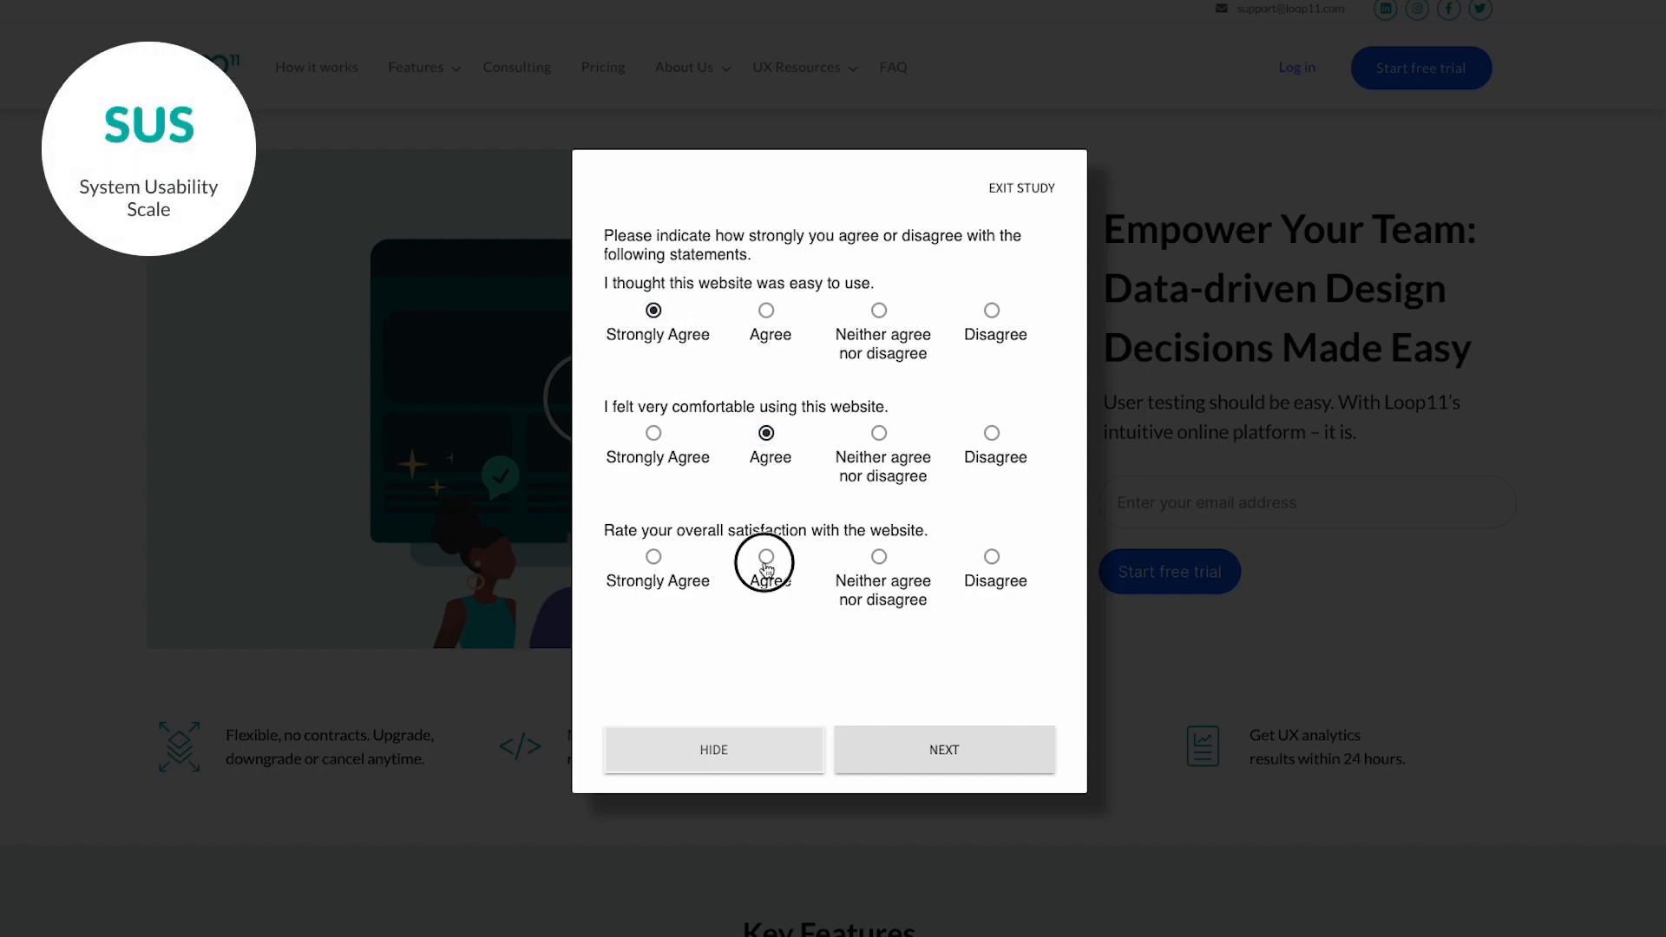
{"action": "left_click", "coordinate": [958, 770]}
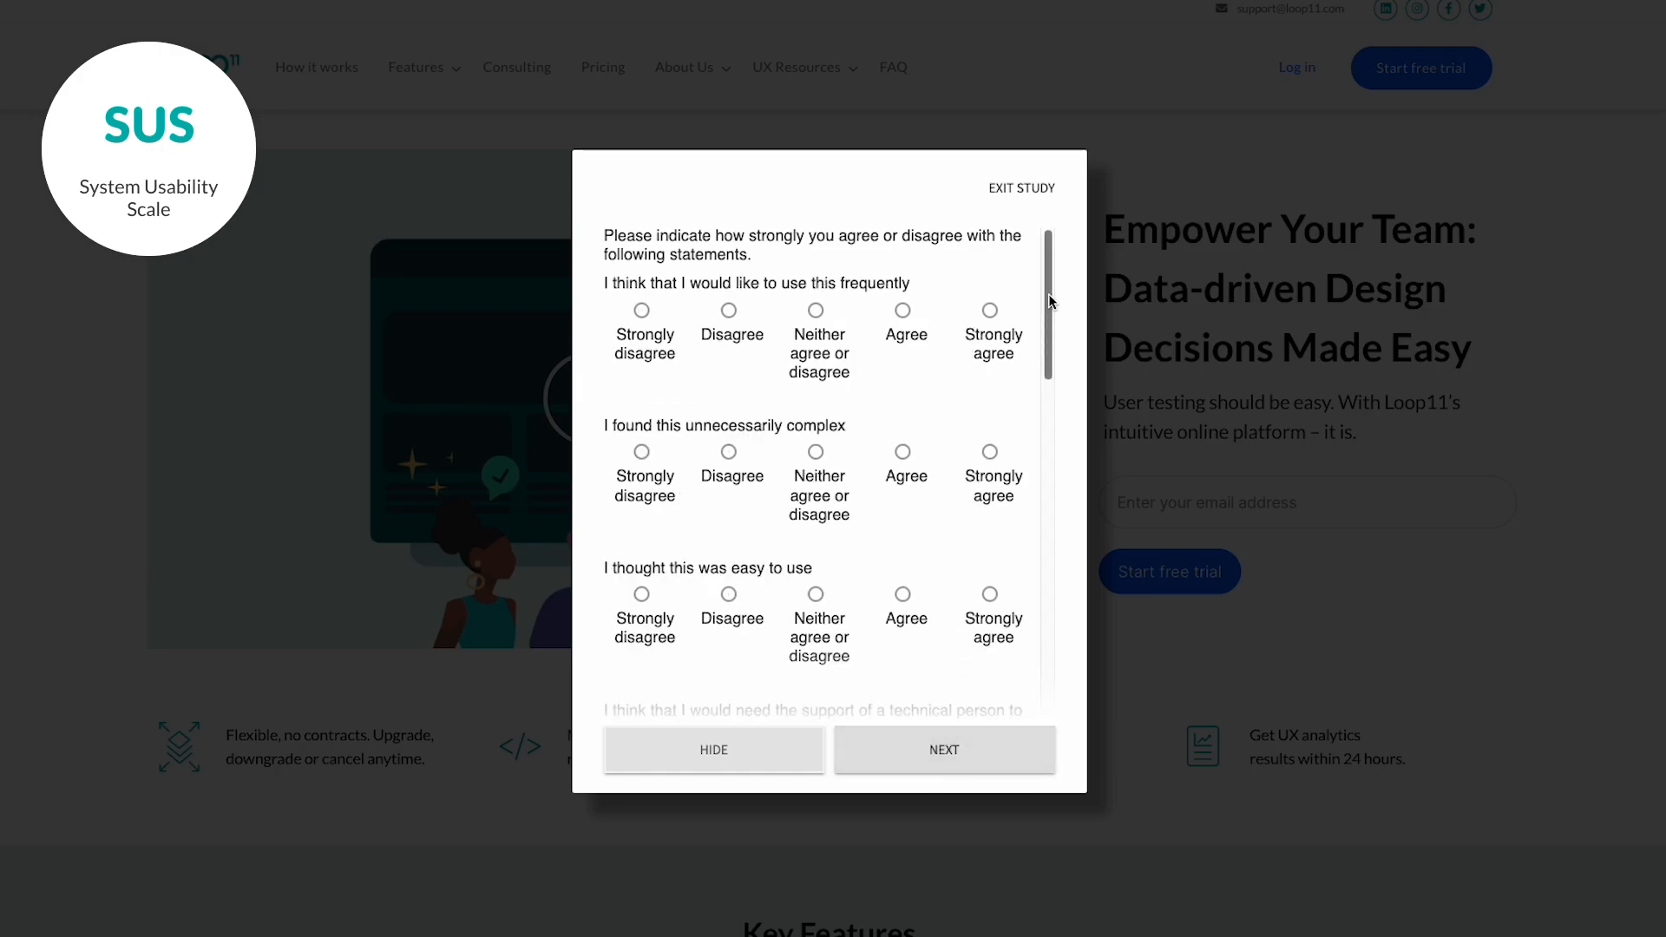
Answer the SUS statements: agree on frequent use, ease and integration; disagree on complexity and support.
{"action": "left_click", "coordinate": [902, 313]}
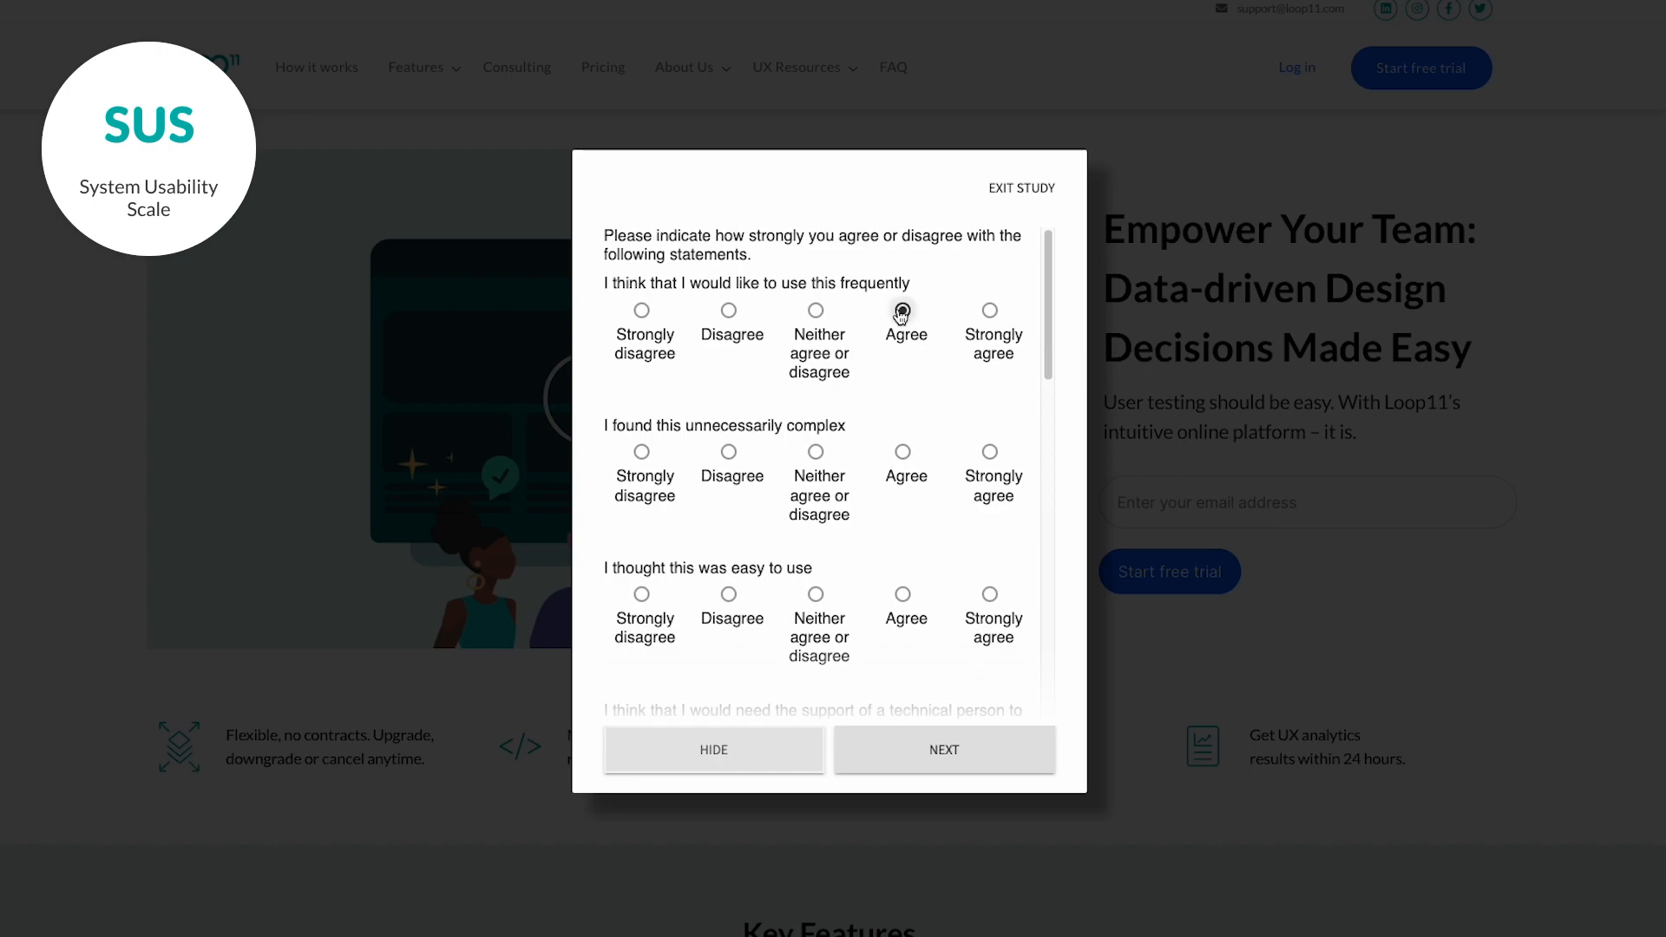
{"action": "left_click", "coordinate": [728, 451]}
{"action": "scroll", "coordinate": [868, 555], "scroll_direction": "down", "scroll_amount": 1}
{"action": "left_click", "coordinate": [902, 513]}
{"action": "scroll", "coordinate": [898, 519], "scroll_direction": "down", "scroll_amount": 1}
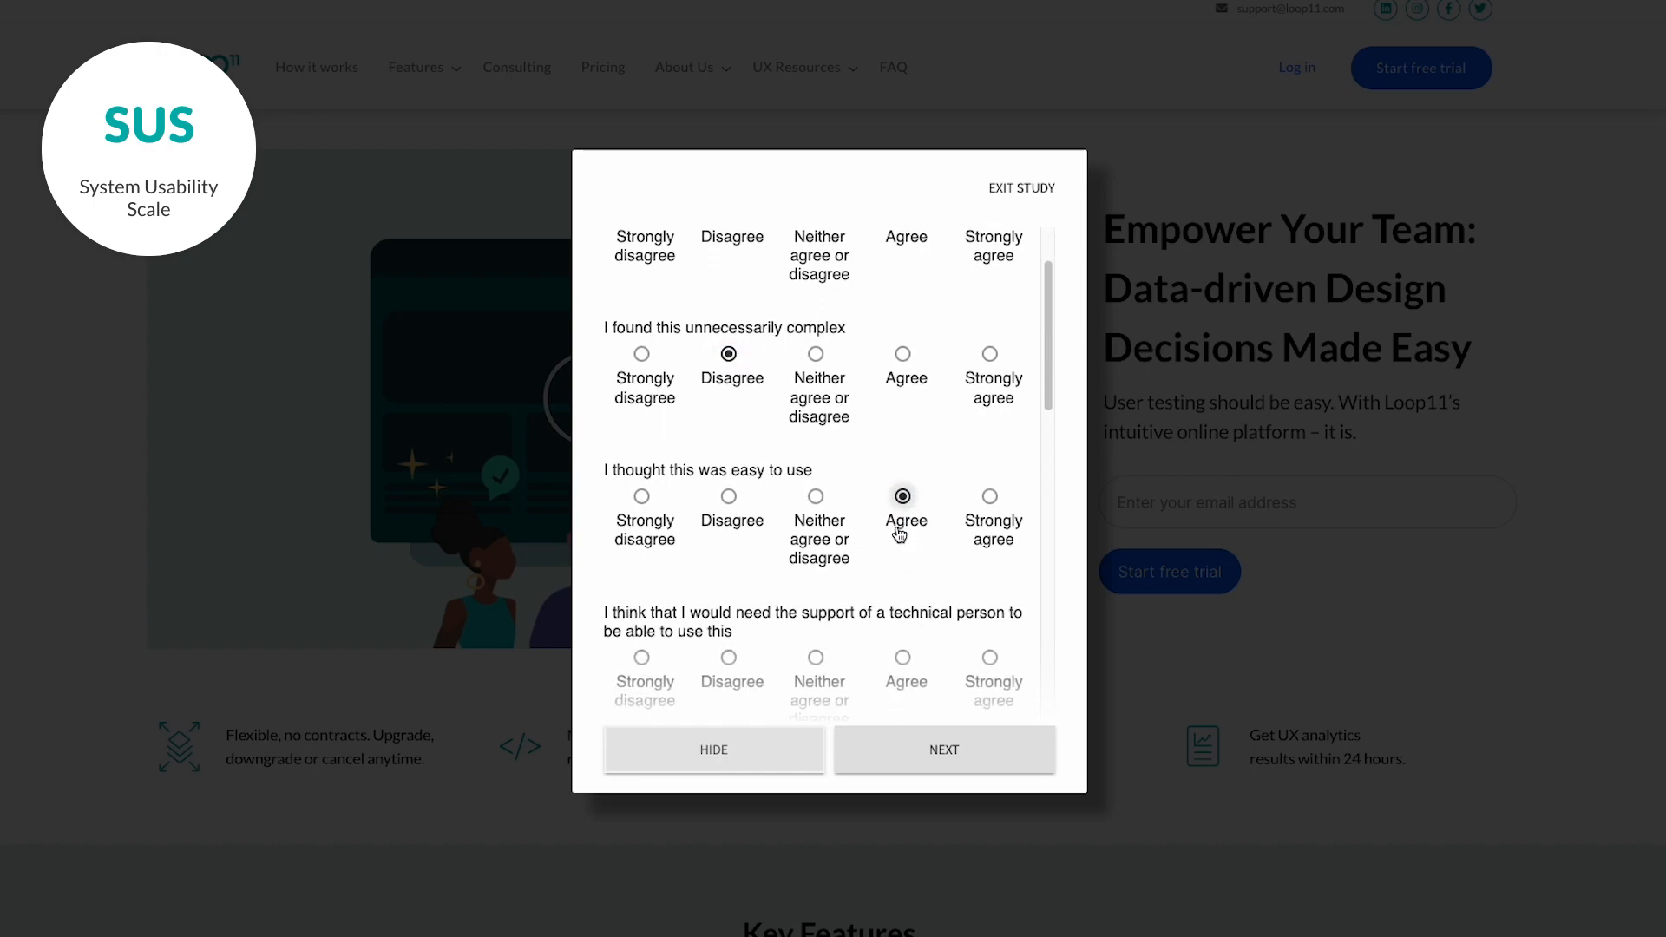
{"action": "left_click", "coordinate": [661, 591]}
{"action": "scroll", "coordinate": [893, 574], "scroll_direction": "down", "scroll_amount": 3}
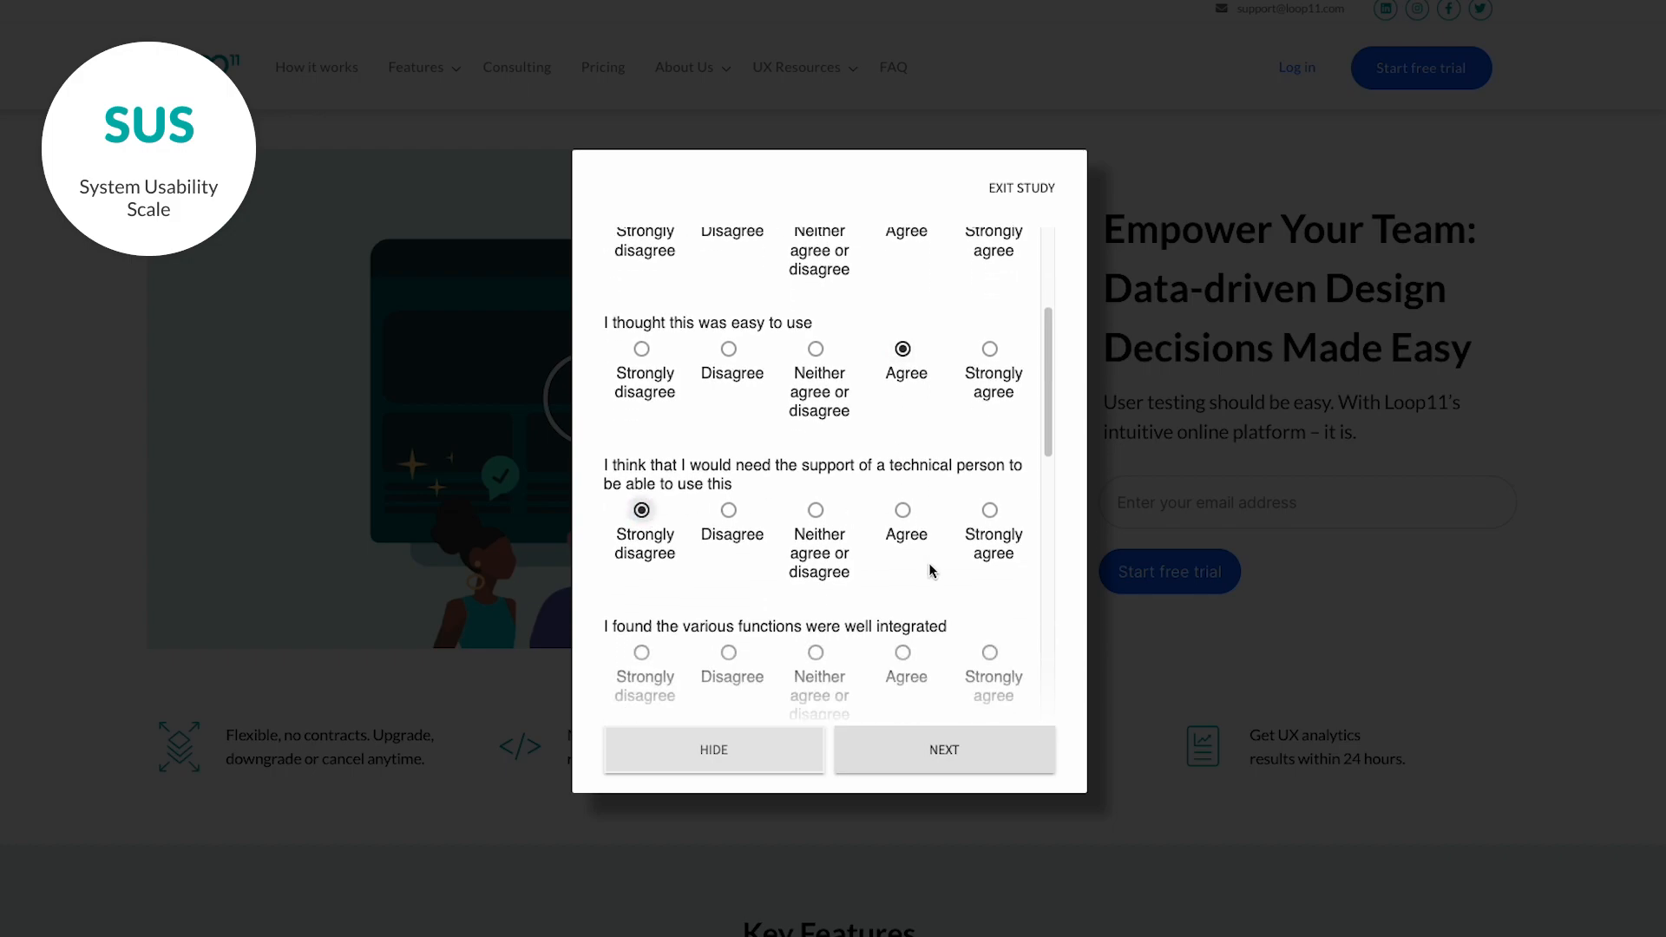
{"action": "left_click", "coordinate": [902, 448]}
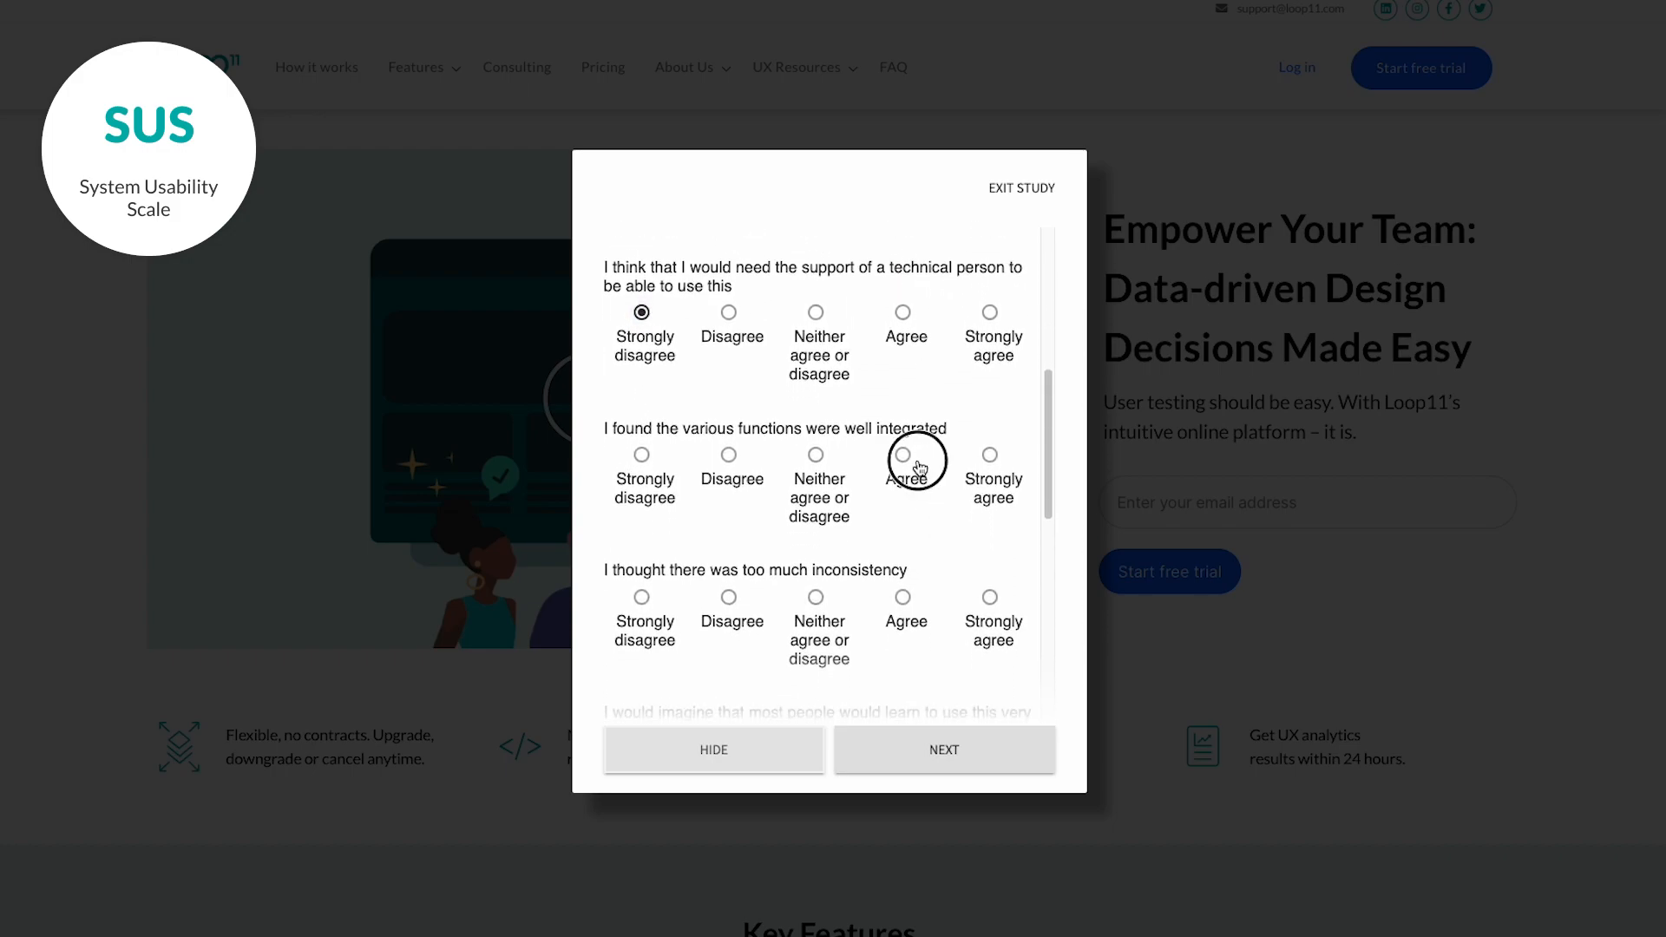
{"action": "scroll", "coordinate": [874, 539], "scroll_direction": "down", "scroll_amount": 1}
{"action": "scroll", "coordinate": [874, 539], "scroll_direction": "down", "scroll_amount": 1}
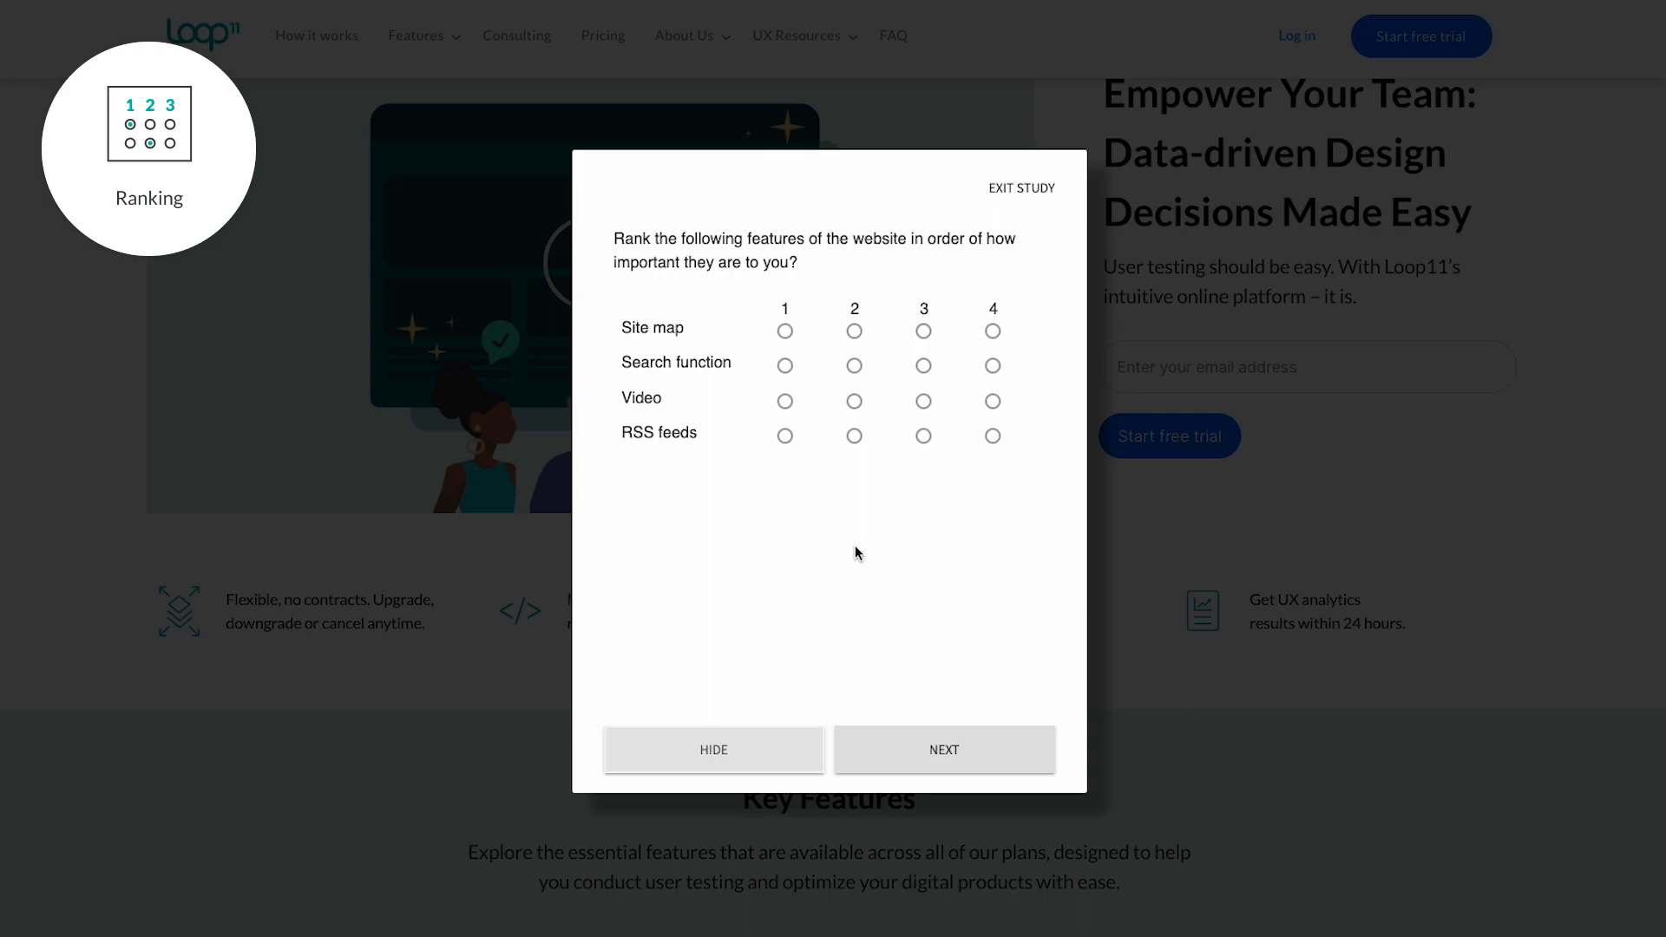
Rank Site map 1, Search function 2, Video 3, RSS feeds 4 and continue.
{"action": "left_click", "coordinate": [784, 331]}
{"action": "left_click", "coordinate": [855, 367]}
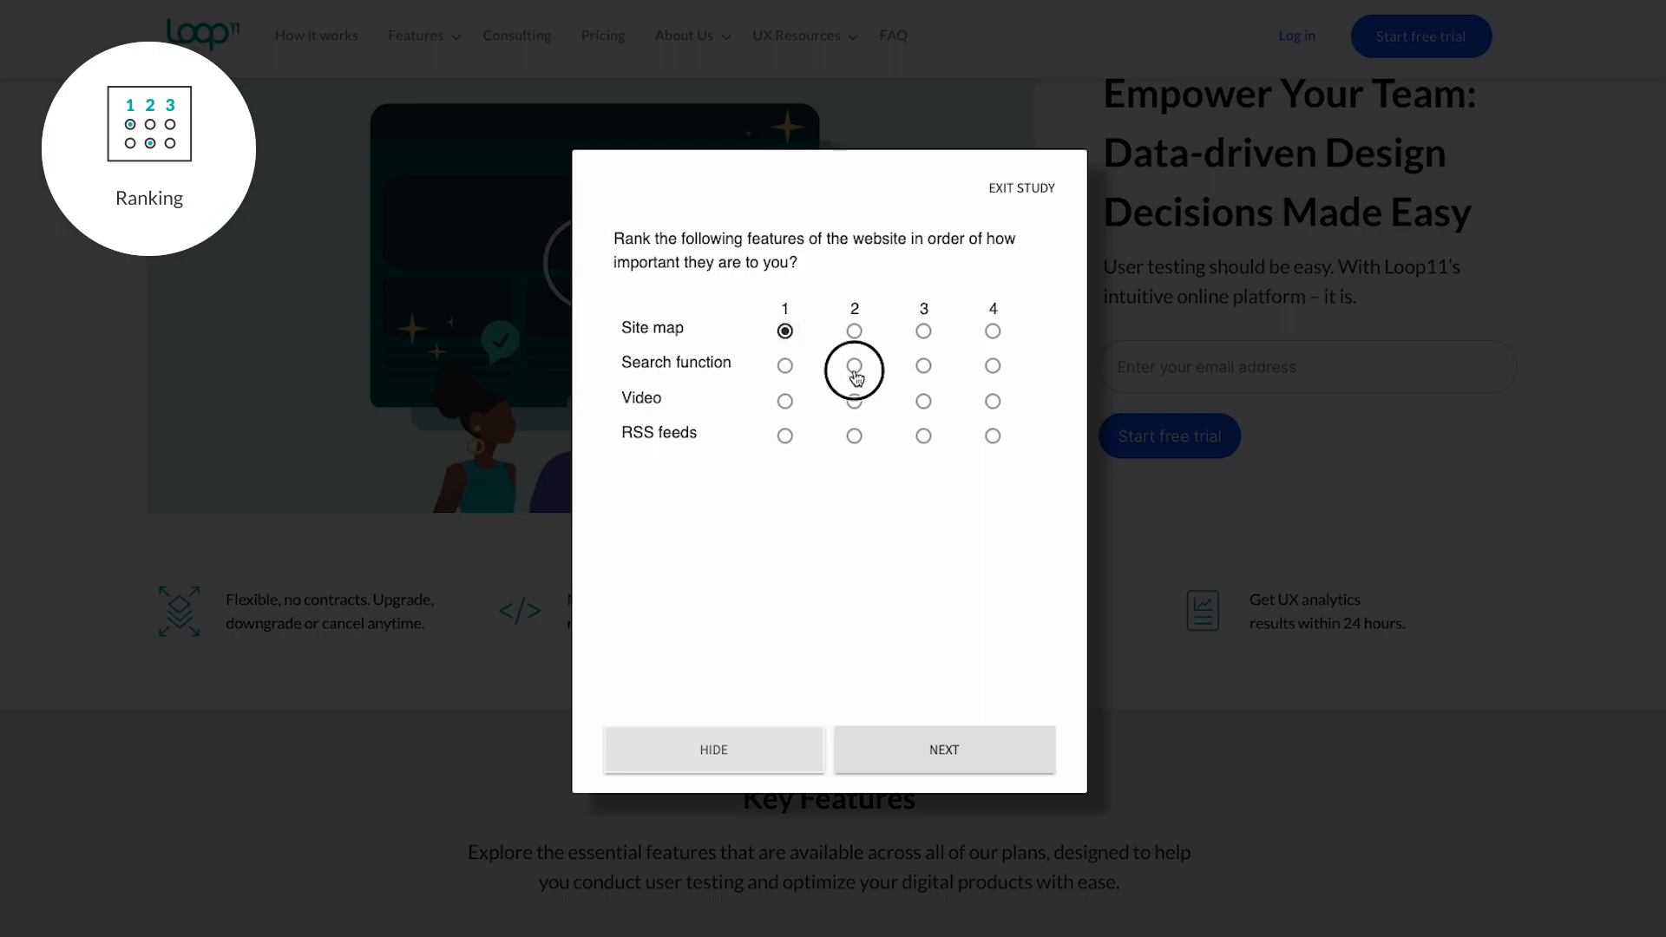
{"action": "left_click", "coordinate": [923, 403]}
{"action": "left_click", "coordinate": [993, 437]}
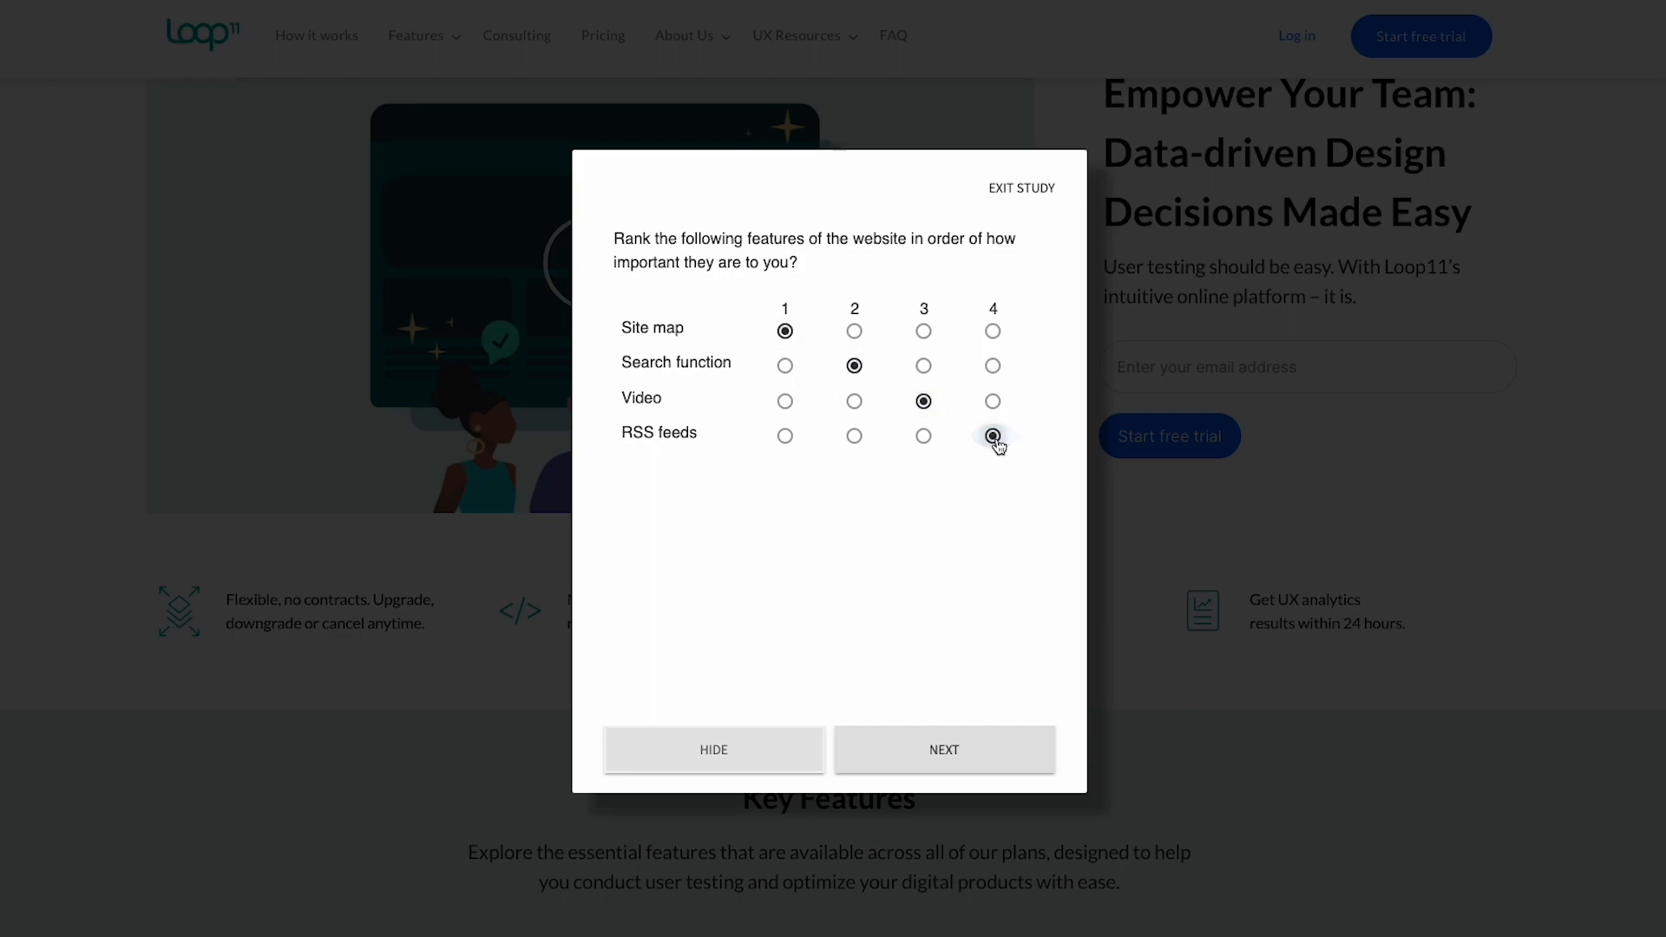
{"action": "left_click", "coordinate": [990, 752]}
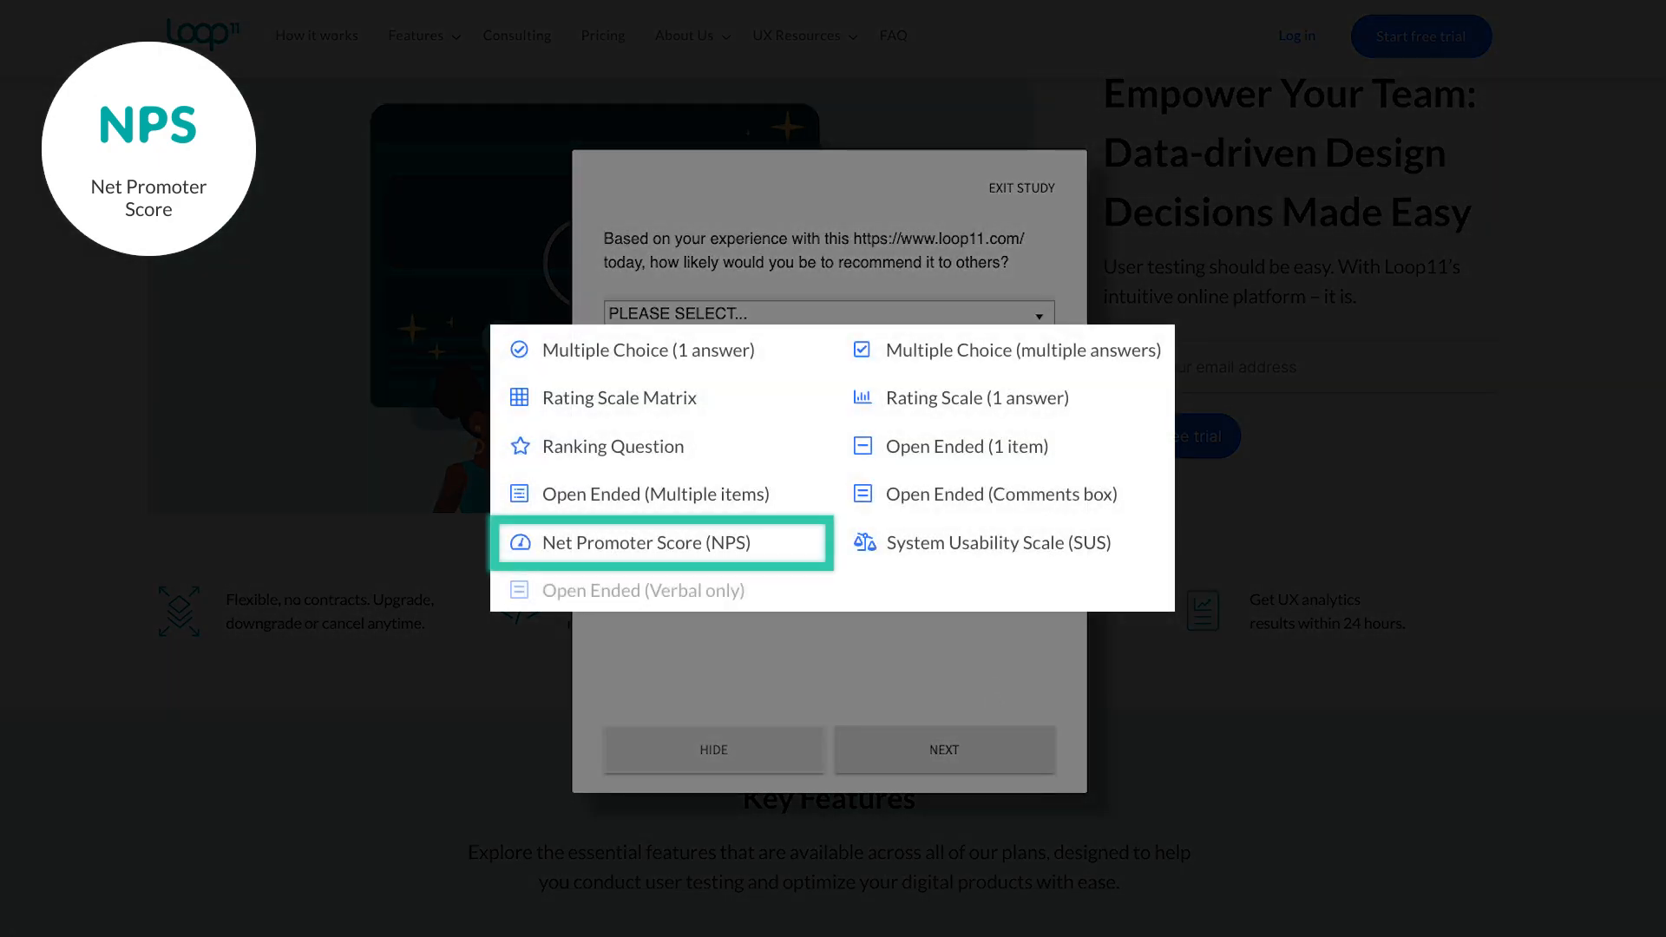
Choose 8 as the likelihood-to-recommend score and continue.
{"action": "left_click", "coordinate": [913, 317]}
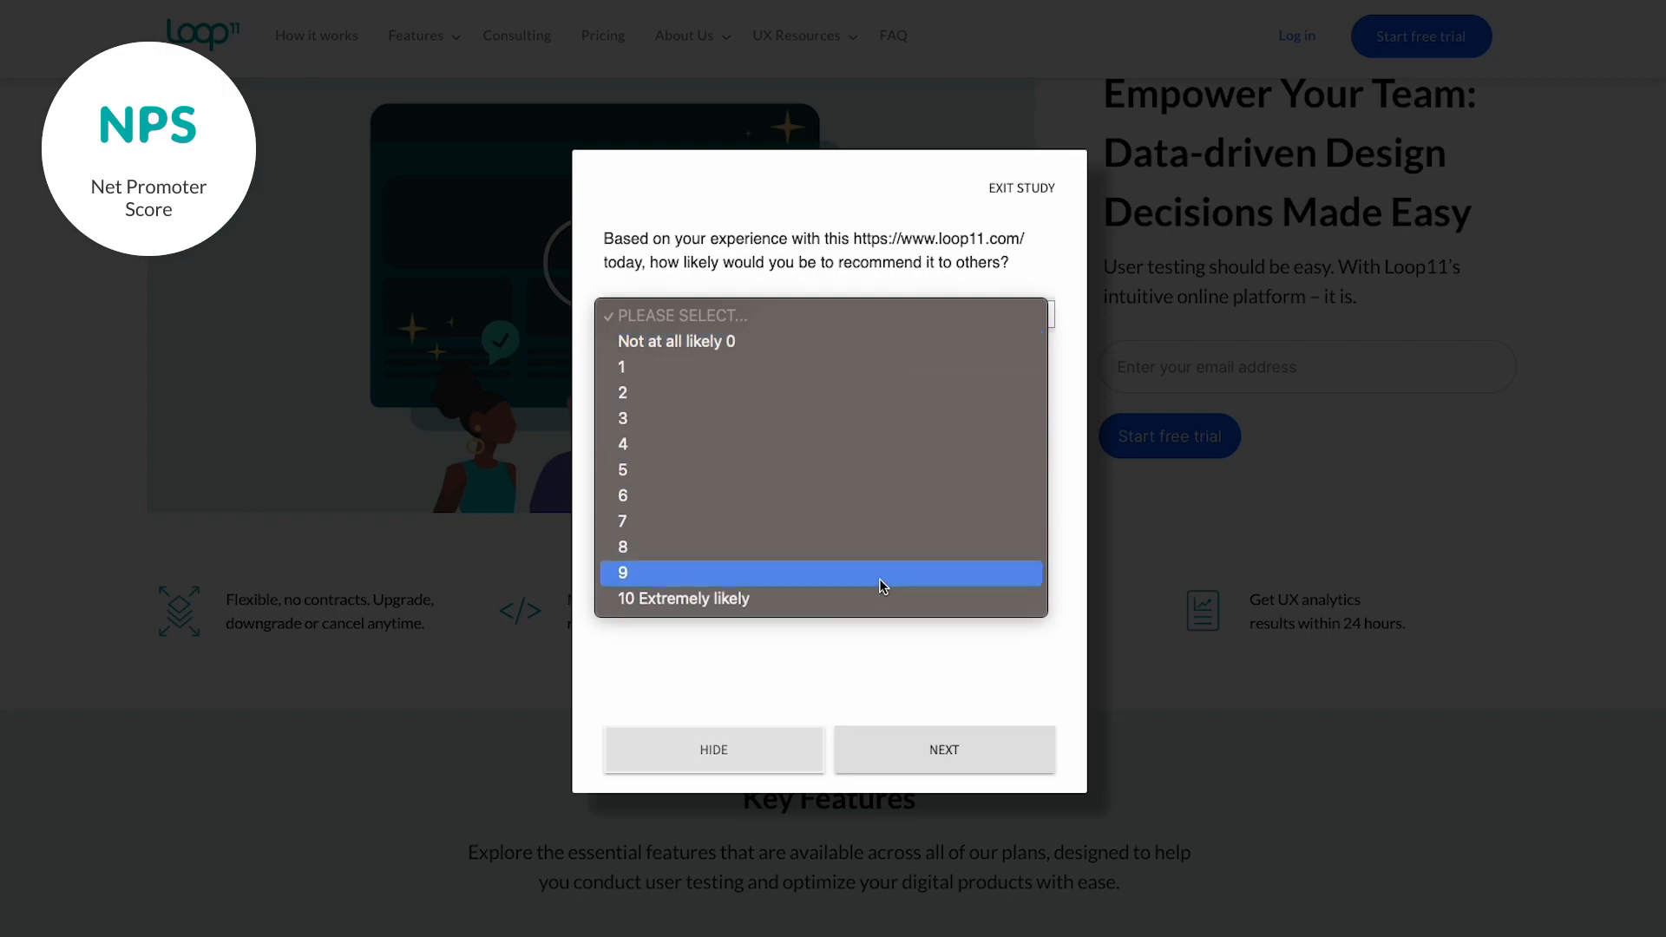
{"action": "left_click", "coordinate": [887, 548]}
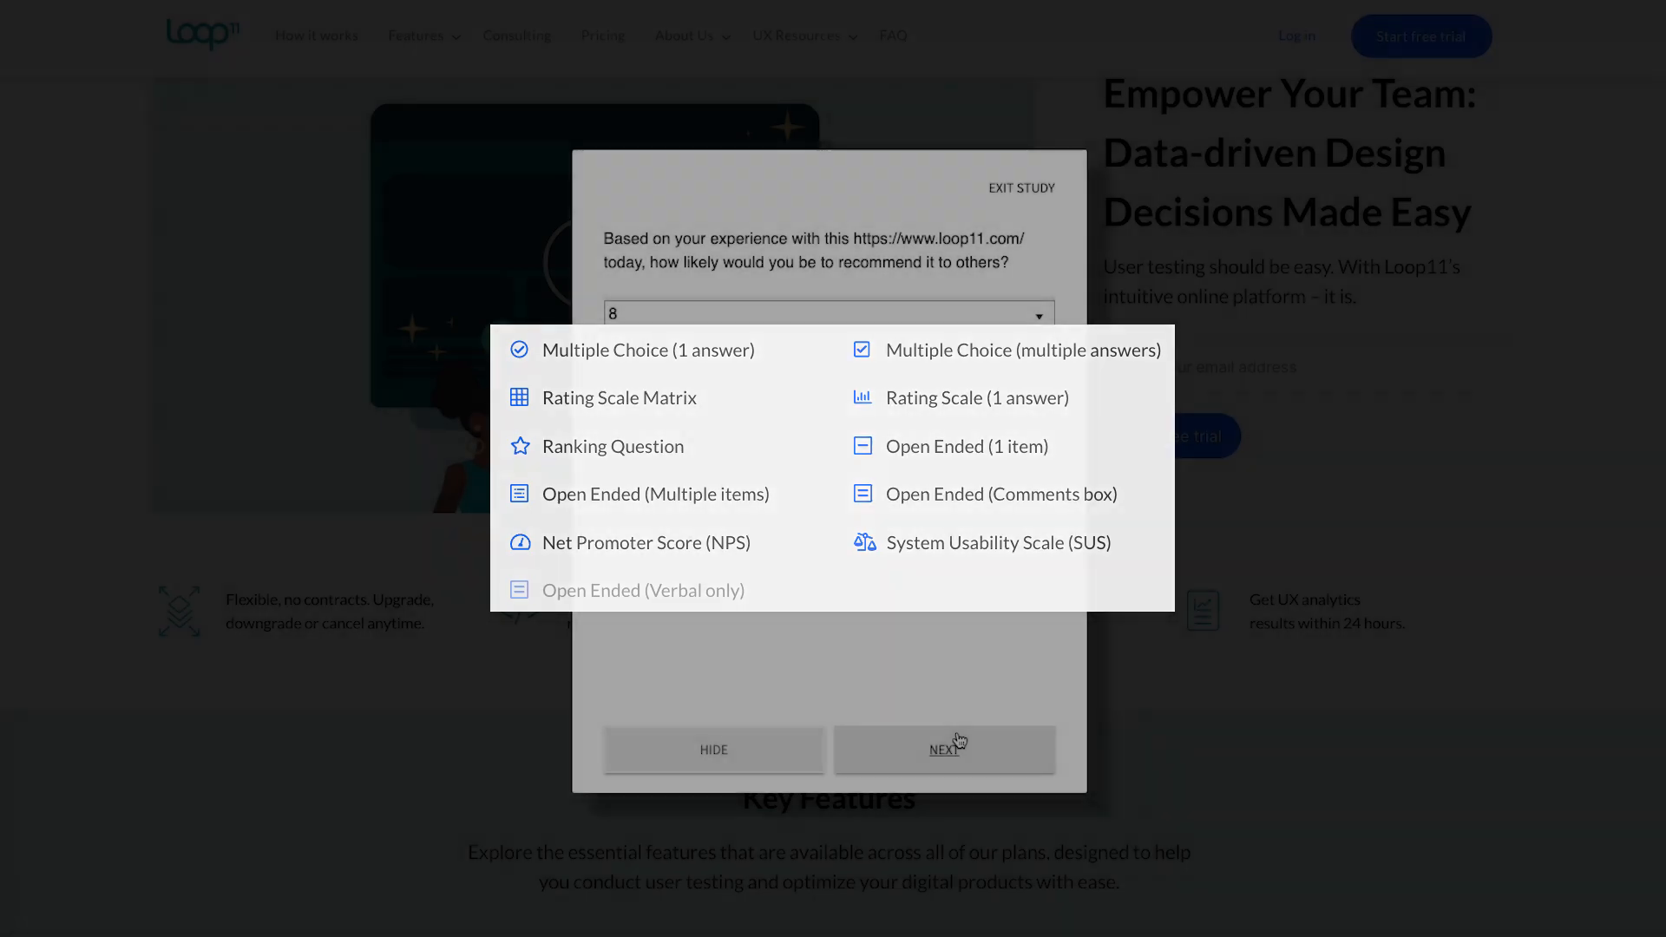
{"action": "left_click", "coordinate": [958, 742]}
Enter feedback praising the experience but suggesting clearer navigation cues or tooltips.
{"action": "type", "text": "I had "}
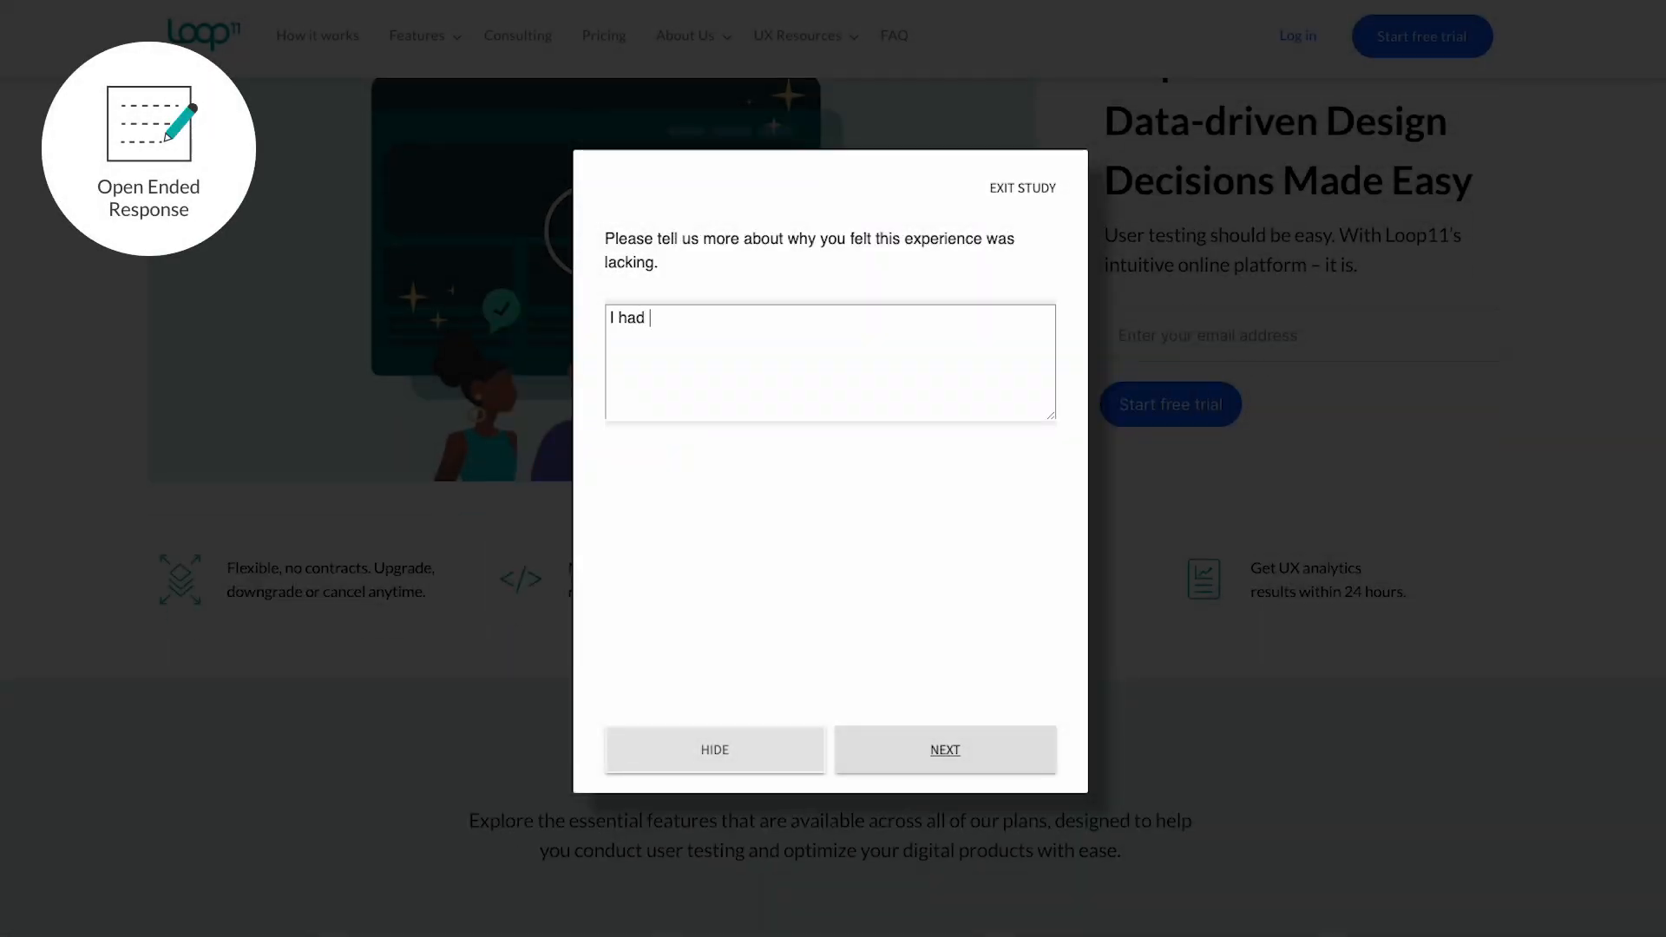
{"action": "type", "text": "a generally positive exper"}
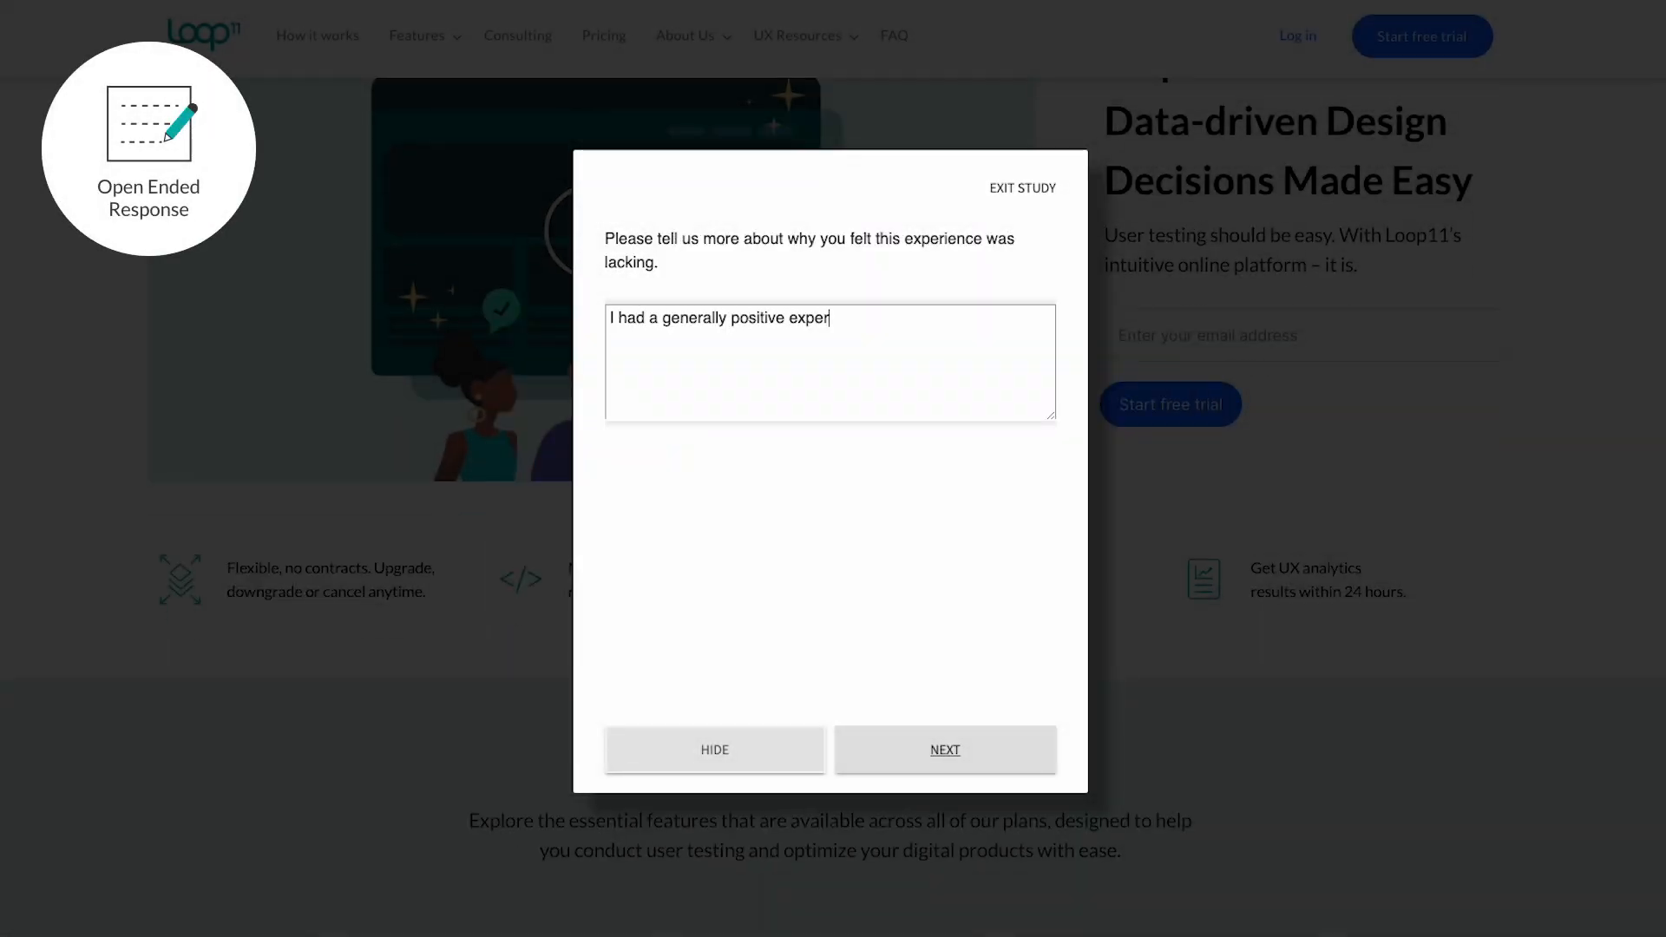
{"action": "type", "text": "ience. However, I see an opportunity o"}
{"action": "key", "text": "BackSpace"}
{"action": "type", "text": "for improvement in enhancing the navigation flow."}
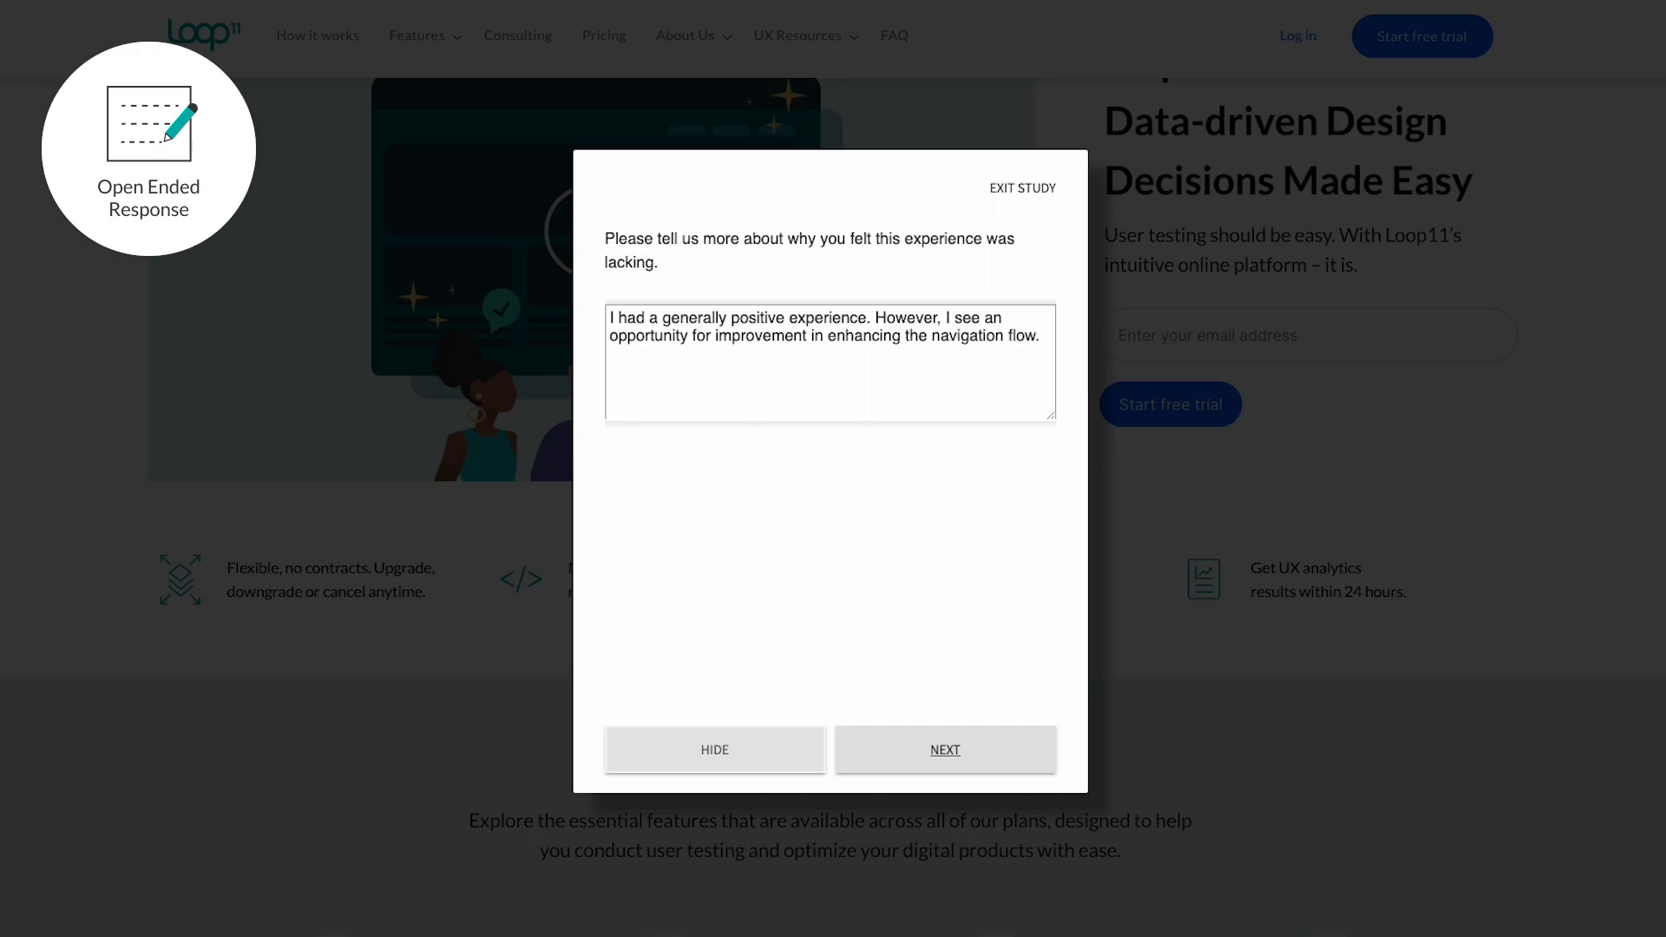
{"action": "type", "text": " Providing clearer cues or tooltips c"}
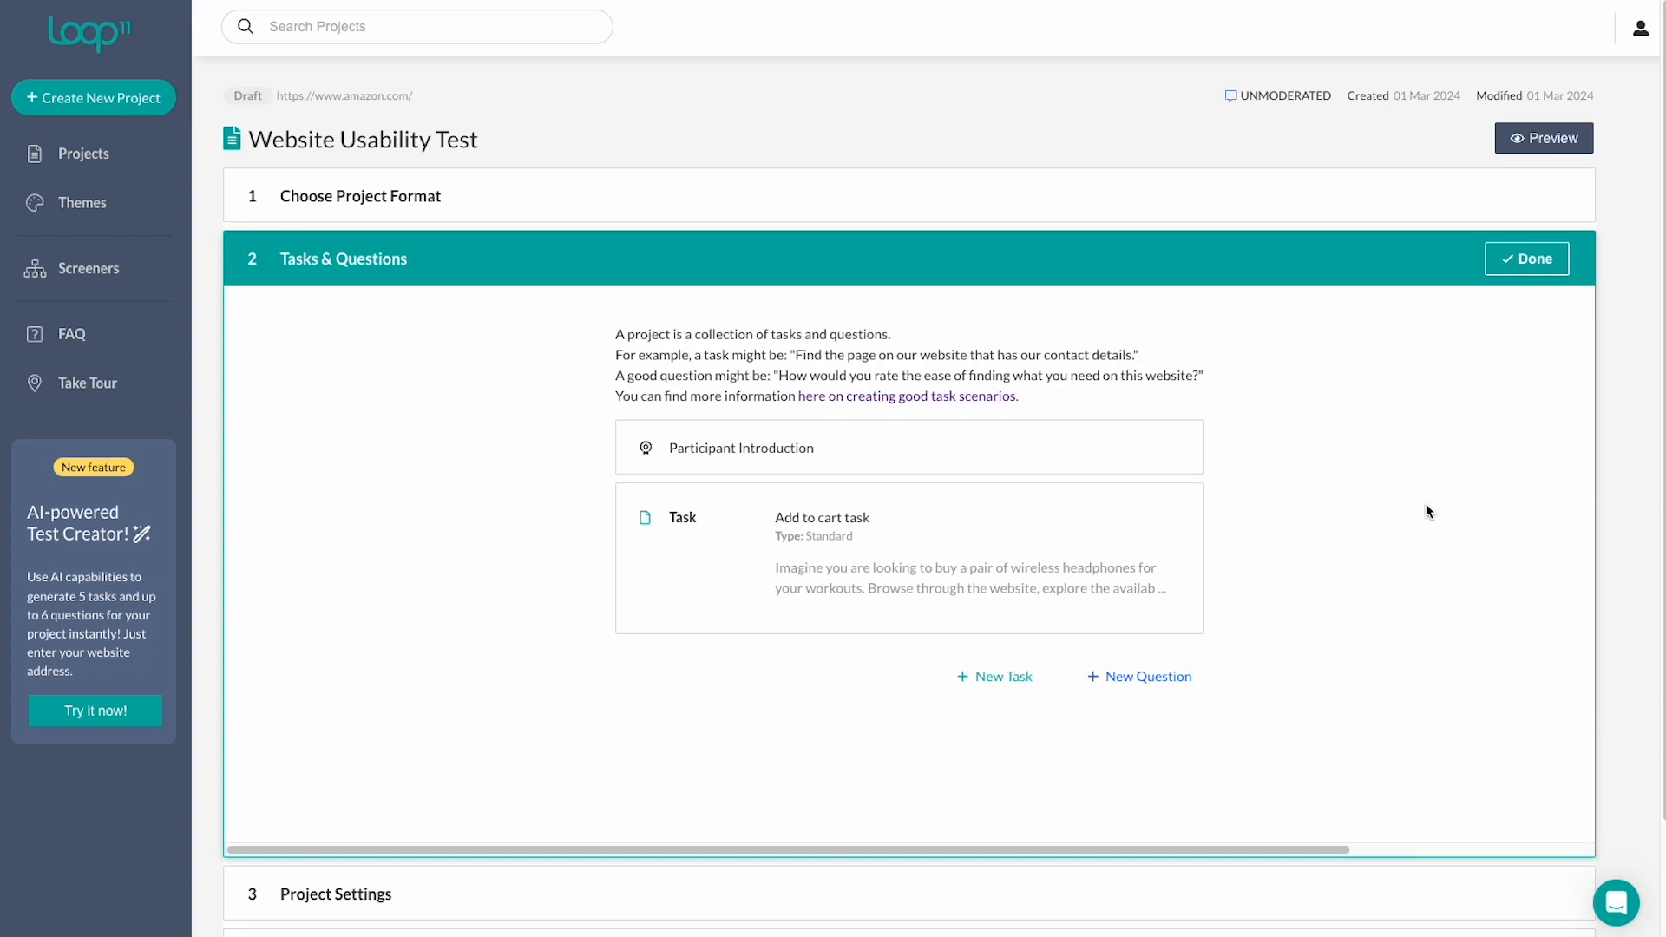
Add a multiple-answer multiple-choice question named Question 1.
{"action": "left_click", "coordinate": [1144, 686]}
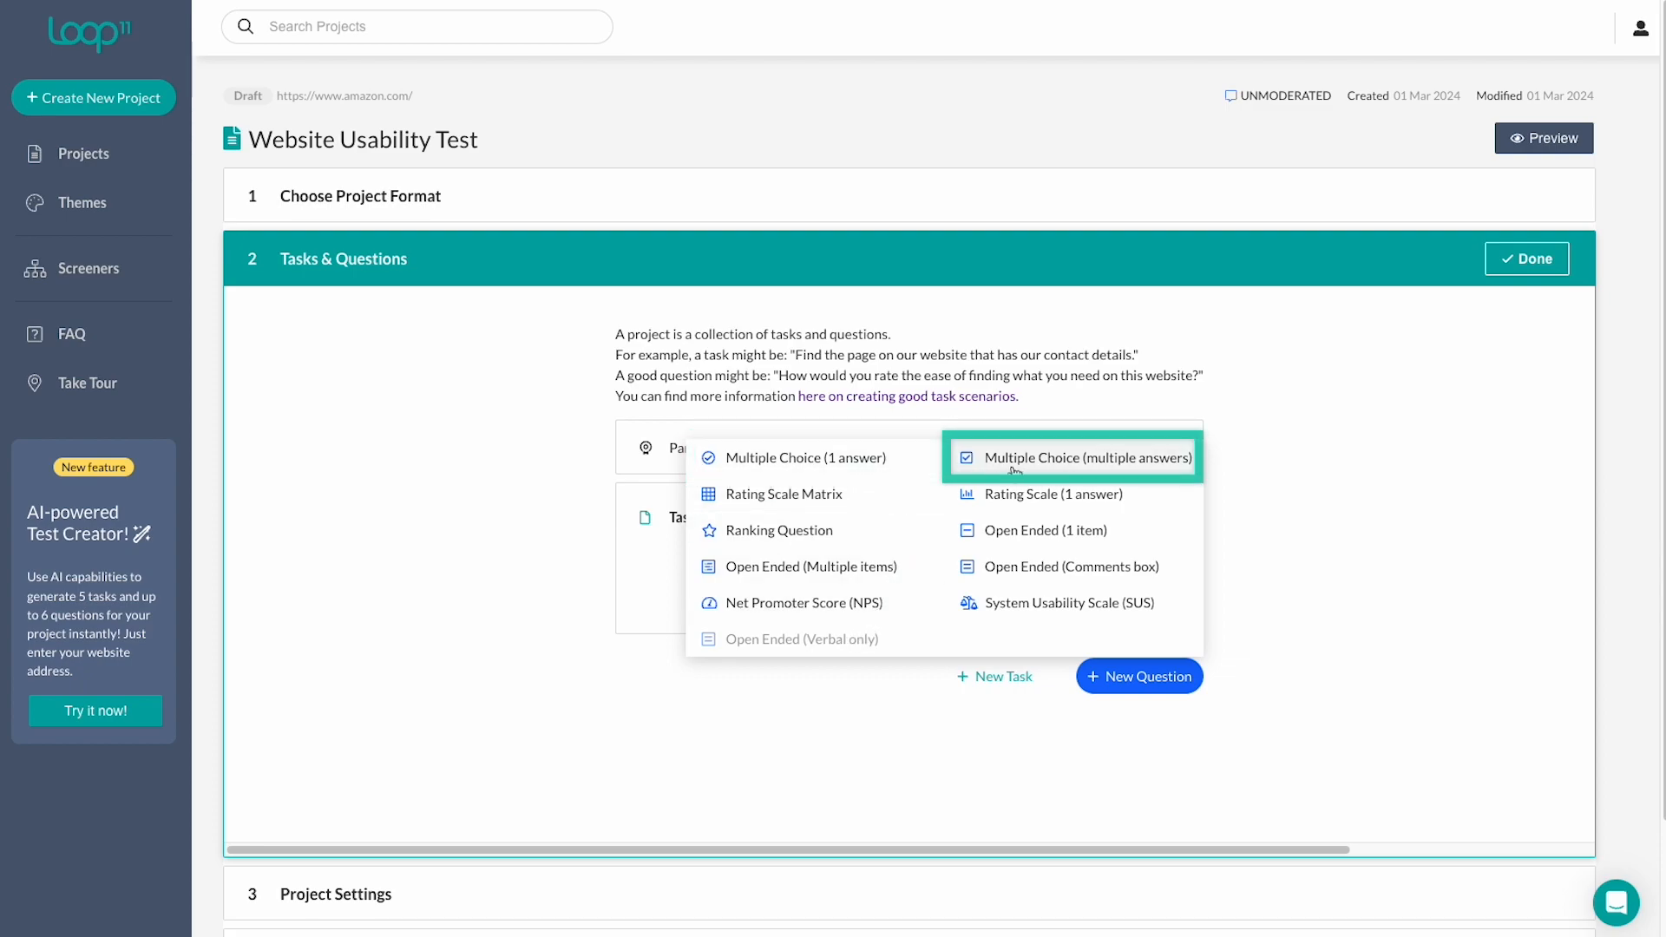
{"action": "left_click", "coordinate": [1093, 468]}
{"action": "left_click", "coordinate": [1068, 401]}
{"action": "type", "text": "Question 1"}
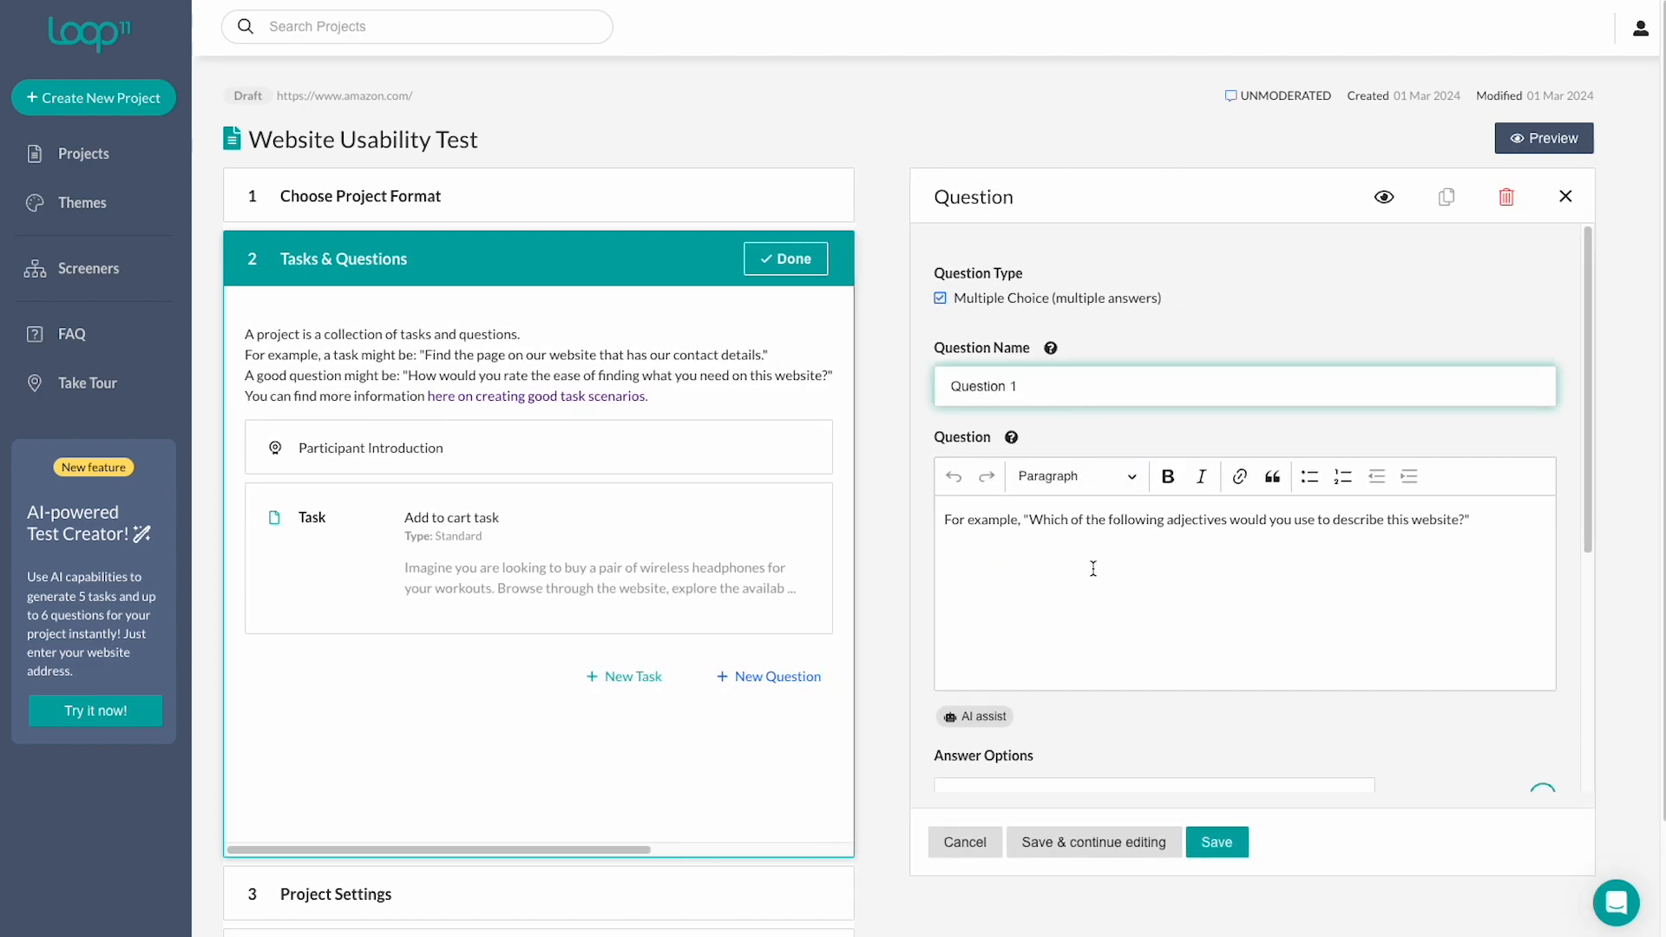
Remove the 'For example,' prefix and trailing quote from the question text, then open AI assist.
{"action": "scroll", "coordinate": [1102, 581], "scroll_direction": "down", "scroll_amount": 1}
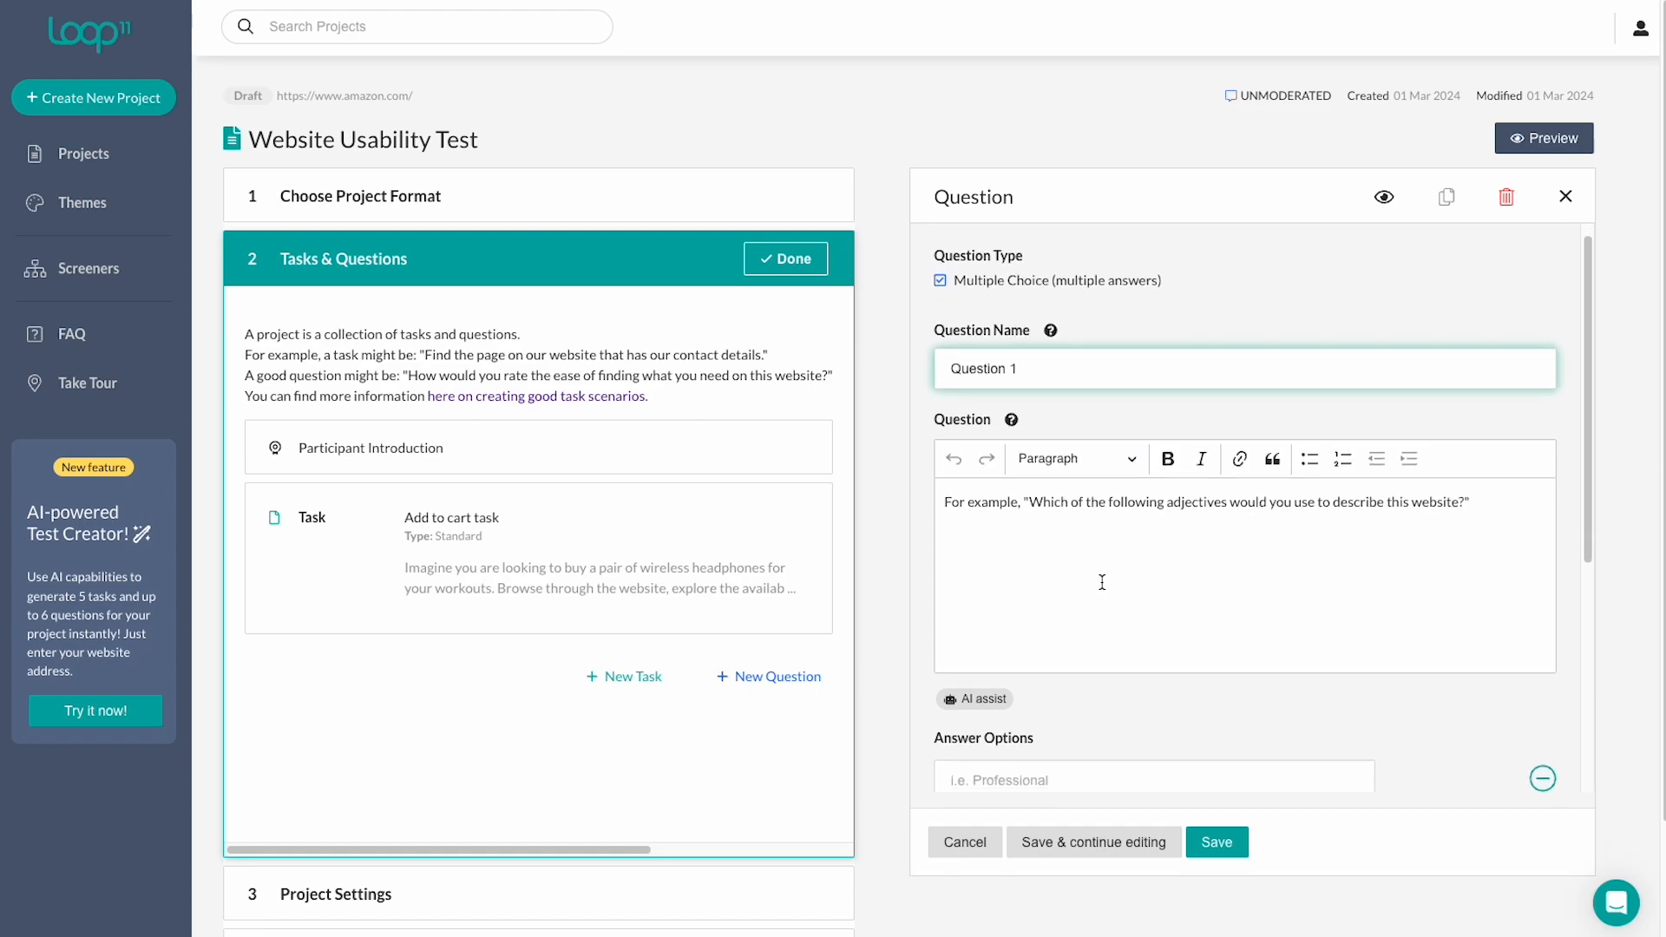
{"action": "left_click_drag", "start_coordinate": [1028, 478], "coordinate": [945, 478]}
{"action": "key", "text": "BackSpace"}
{"action": "left_click", "coordinate": [1411, 495]}
{"action": "key", "text": "BackSpace"}
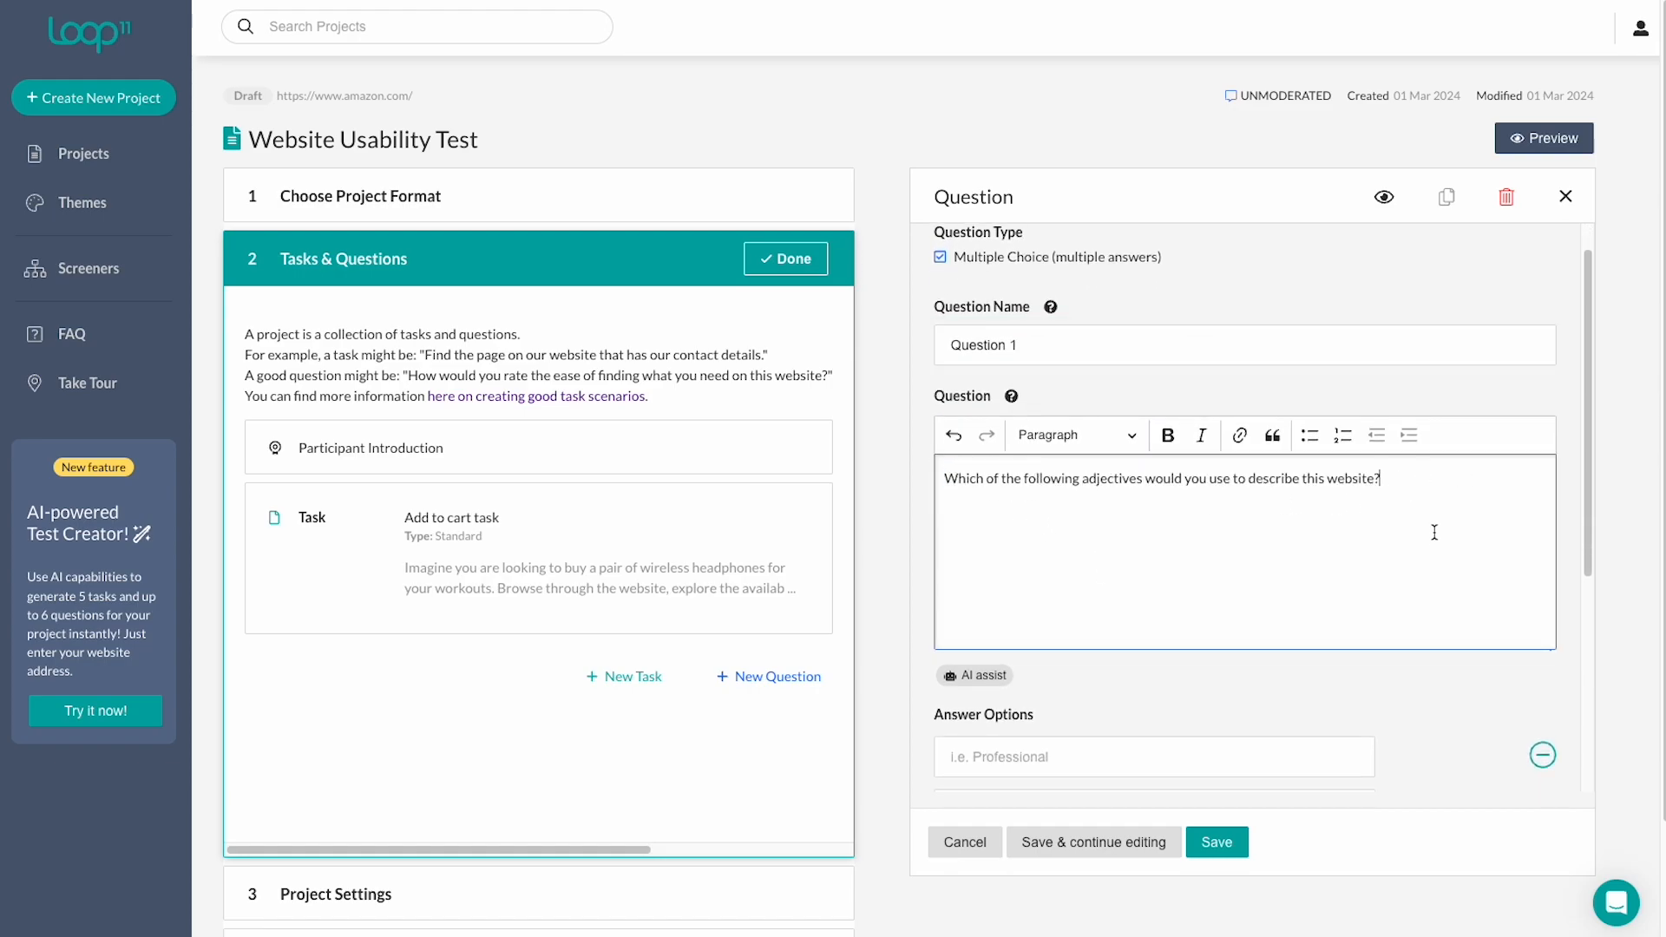
{"action": "scroll", "coordinate": [1002, 668], "scroll_direction": "down", "scroll_amount": 1}
{"action": "left_click", "coordinate": [997, 653]}
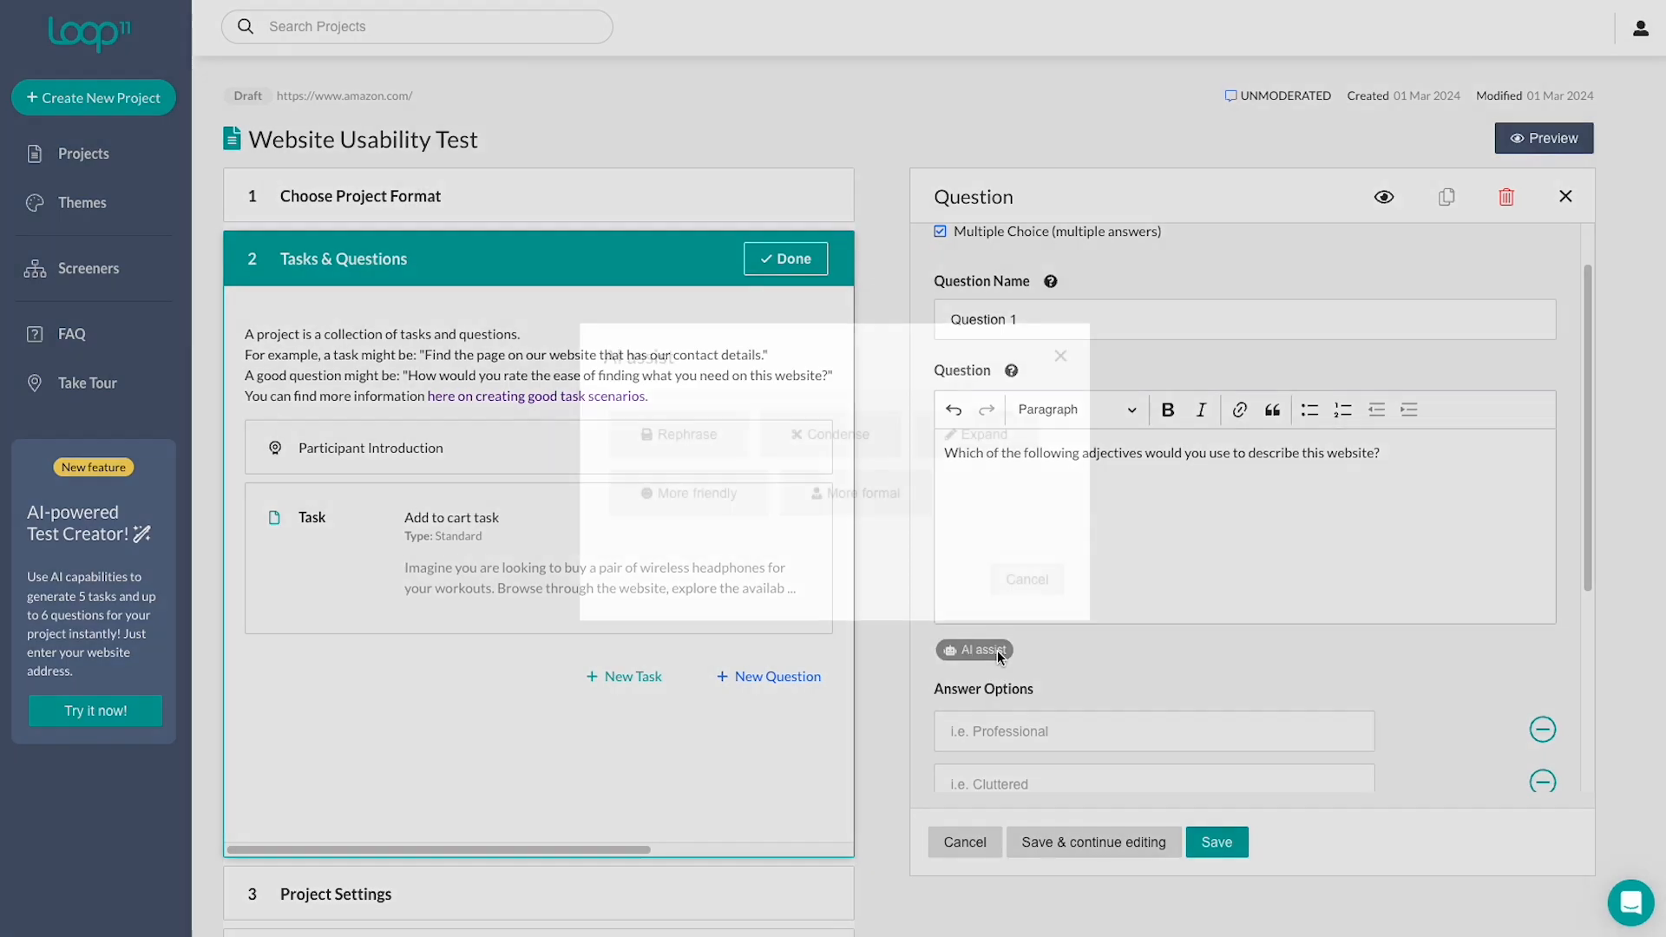
Enter answer options Professional, Cluttered, Easy to Use and Confusing.
{"action": "left_click", "coordinate": [1060, 356]}
{"action": "scroll", "coordinate": [1080, 563], "scroll_direction": "down", "scroll_amount": 3}
{"action": "left_click", "coordinate": [1086, 588]}
{"action": "type", "text": "Professional"}
{"action": "left_click", "coordinate": [1048, 649]}
{"action": "type", "text": "Clutee"}
{"action": "key", "text": "BackSpace"}
{"action": "key", "text": "BackSpace"}
{"action": "type", "text": "tered"}
{"action": "left_click", "coordinate": [1070, 691]}
{"action": "type", "text": "Easy to Use"}
{"action": "left_click", "coordinate": [1068, 733]}
{"action": "type", "text": "Confusing"}
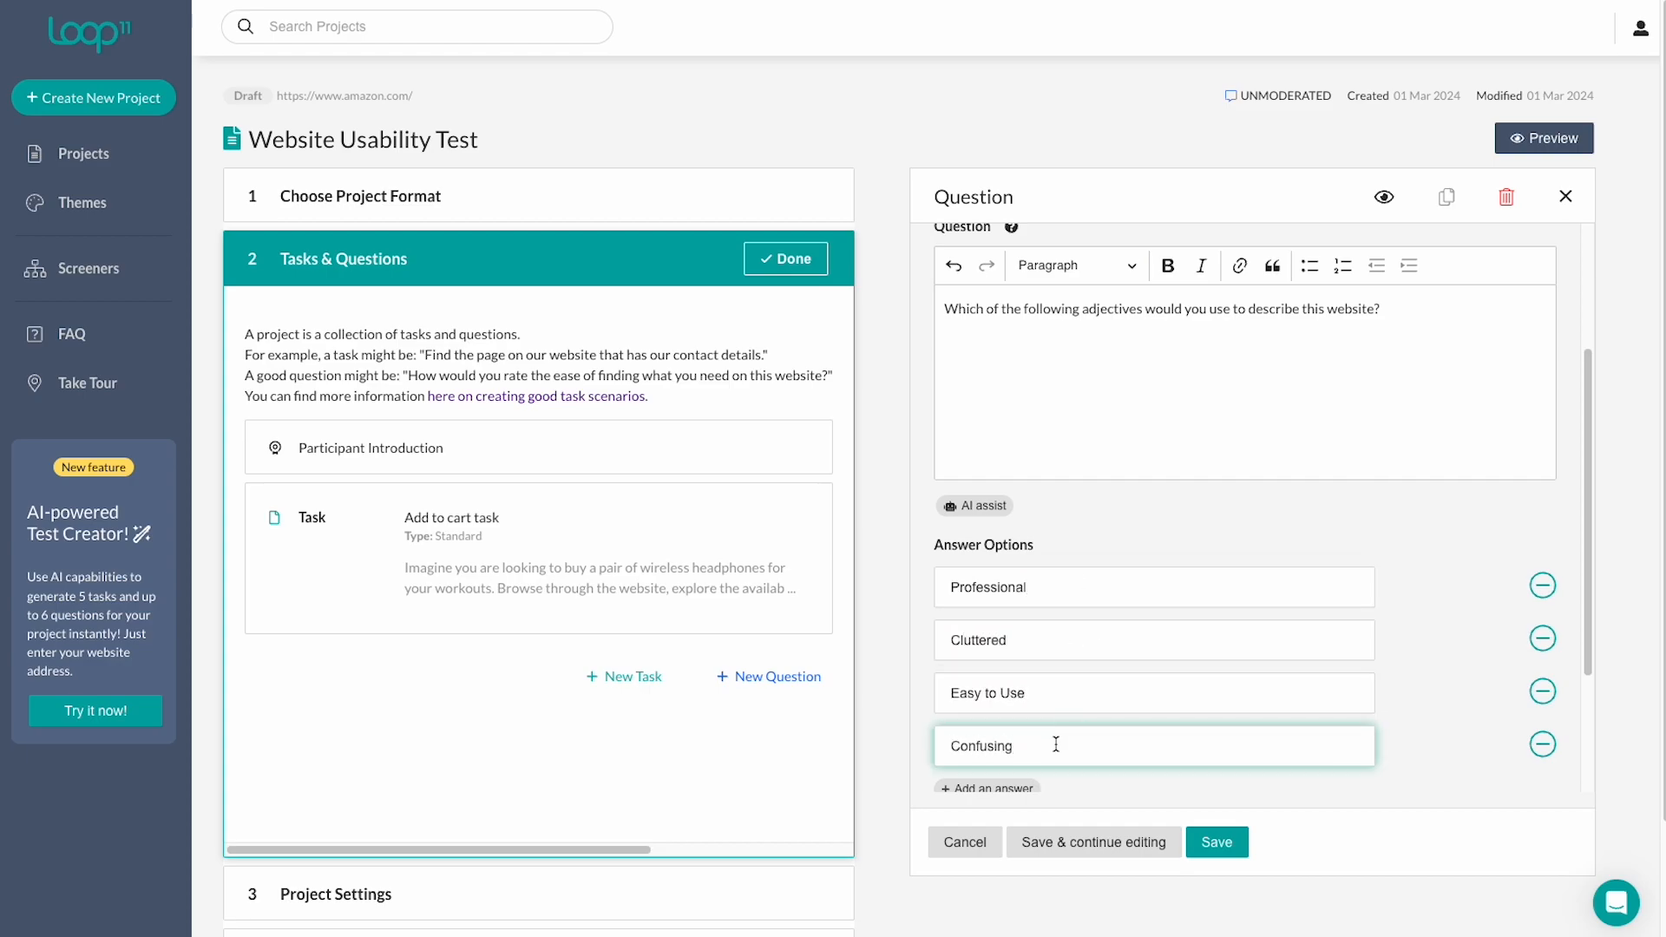
Remove the empty fifth option, enable Randomise and 'Other, please specify', and preview the question.
{"action": "scroll", "coordinate": [1055, 744], "scroll_direction": "down", "scroll_amount": 1}
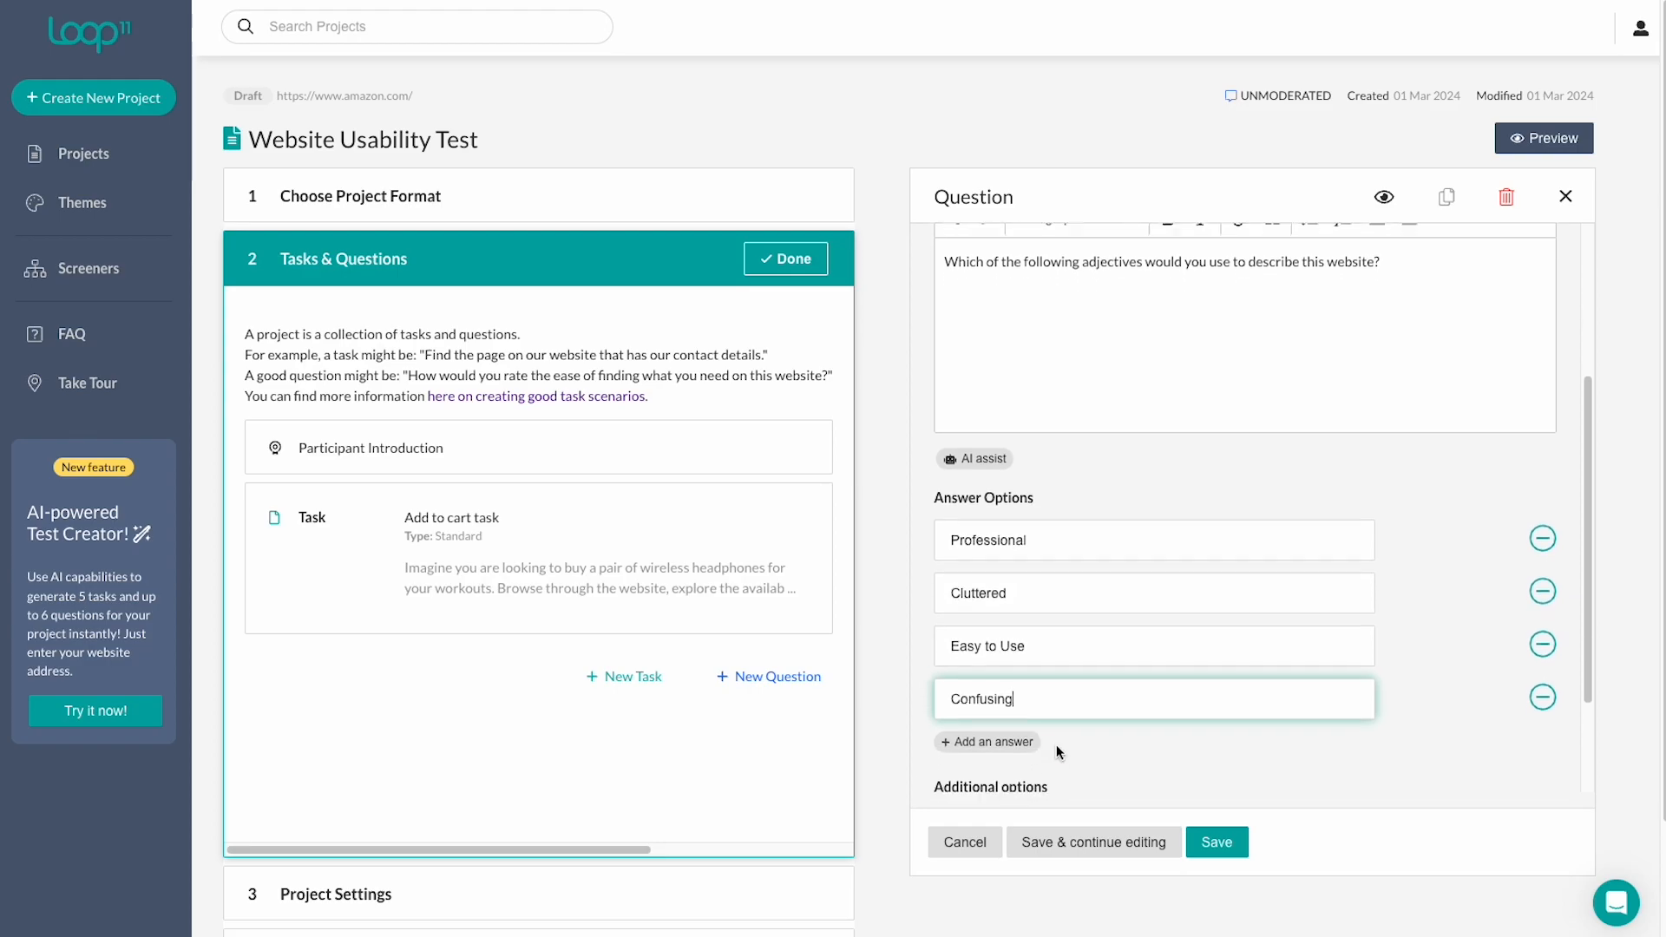
{"action": "left_click", "coordinate": [1009, 733]}
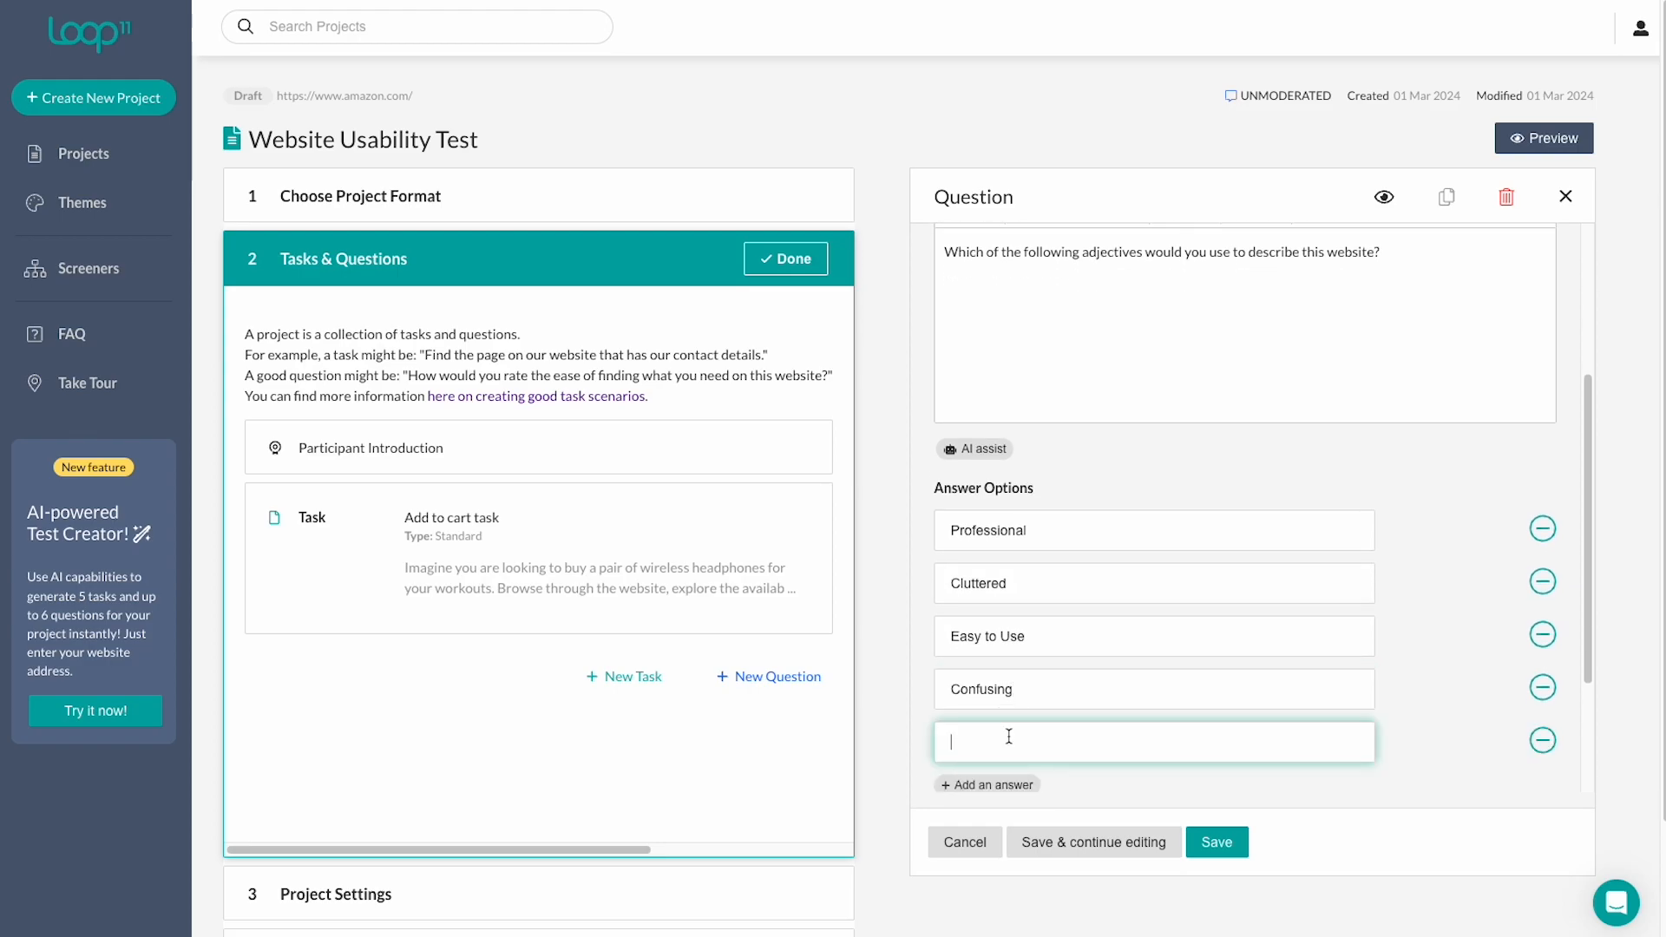
{"action": "left_click", "coordinate": [1541, 742]}
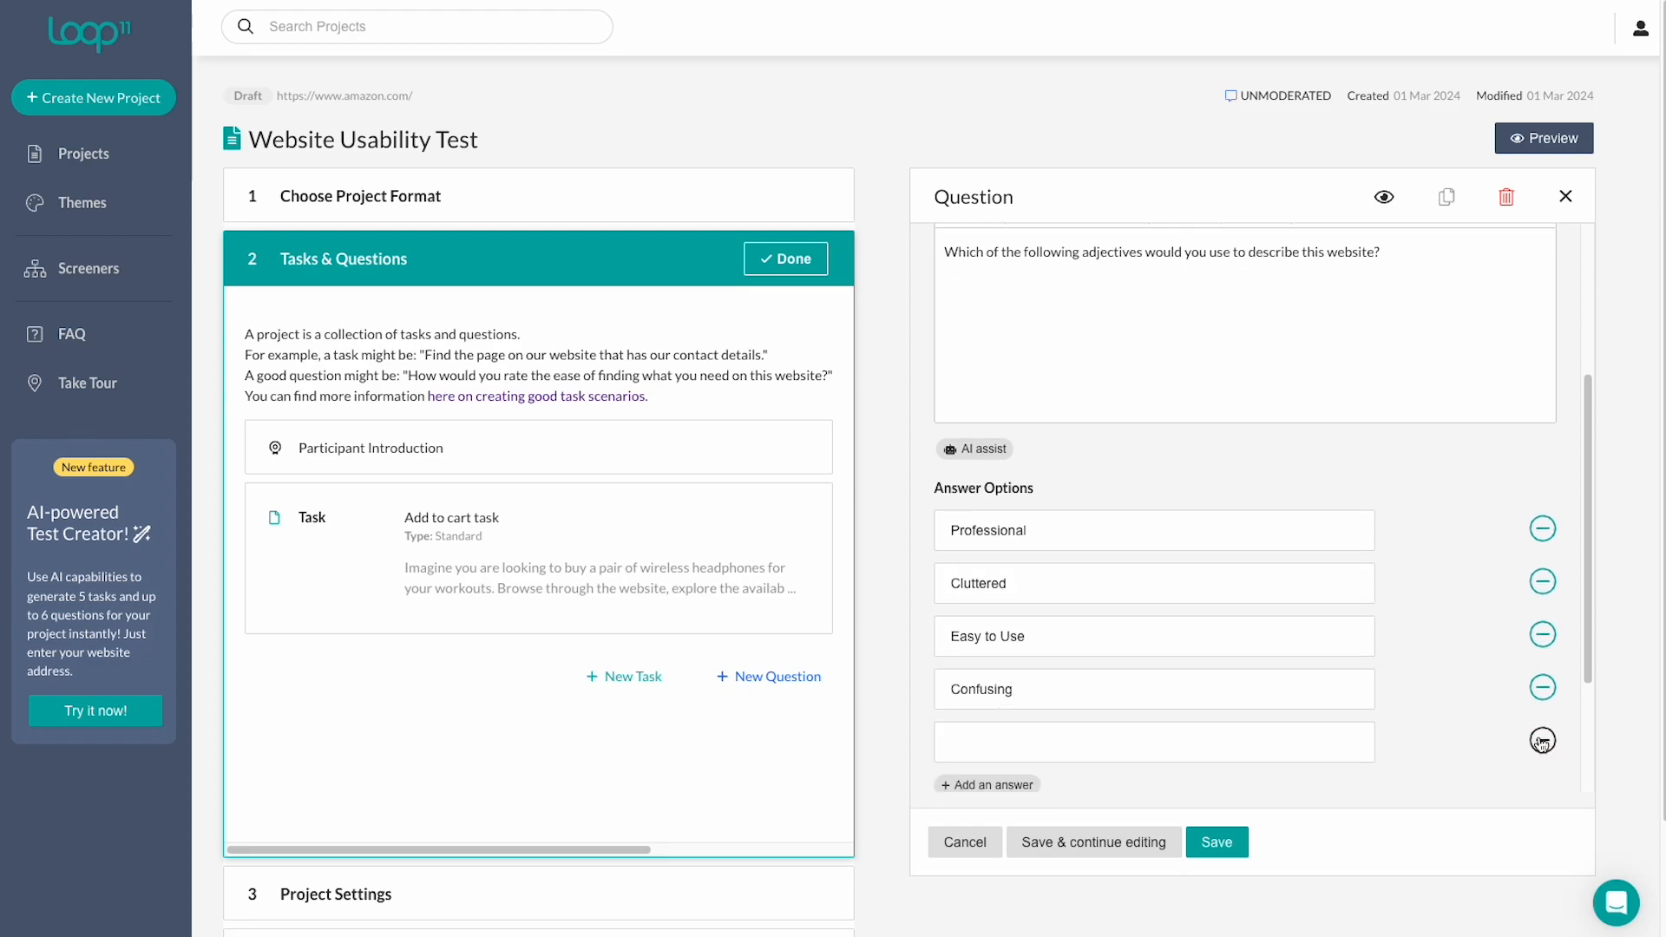
{"action": "left_click", "coordinate": [1541, 741]}
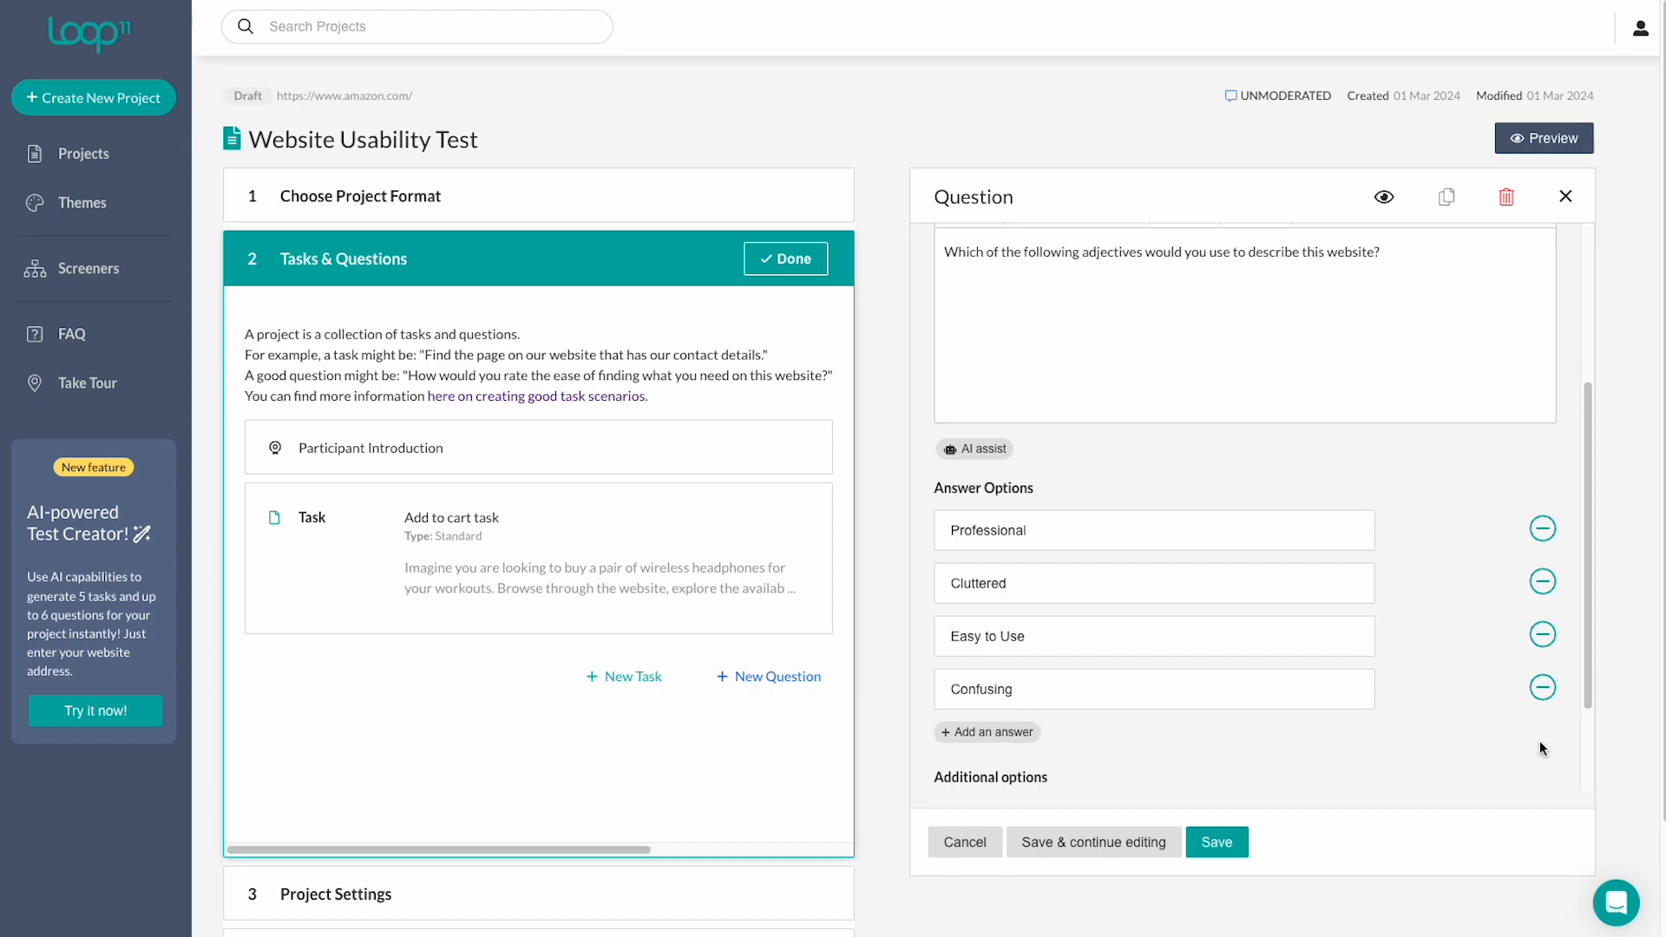
{"action": "scroll", "coordinate": [1539, 747], "scroll_direction": "down", "scroll_amount": 2}
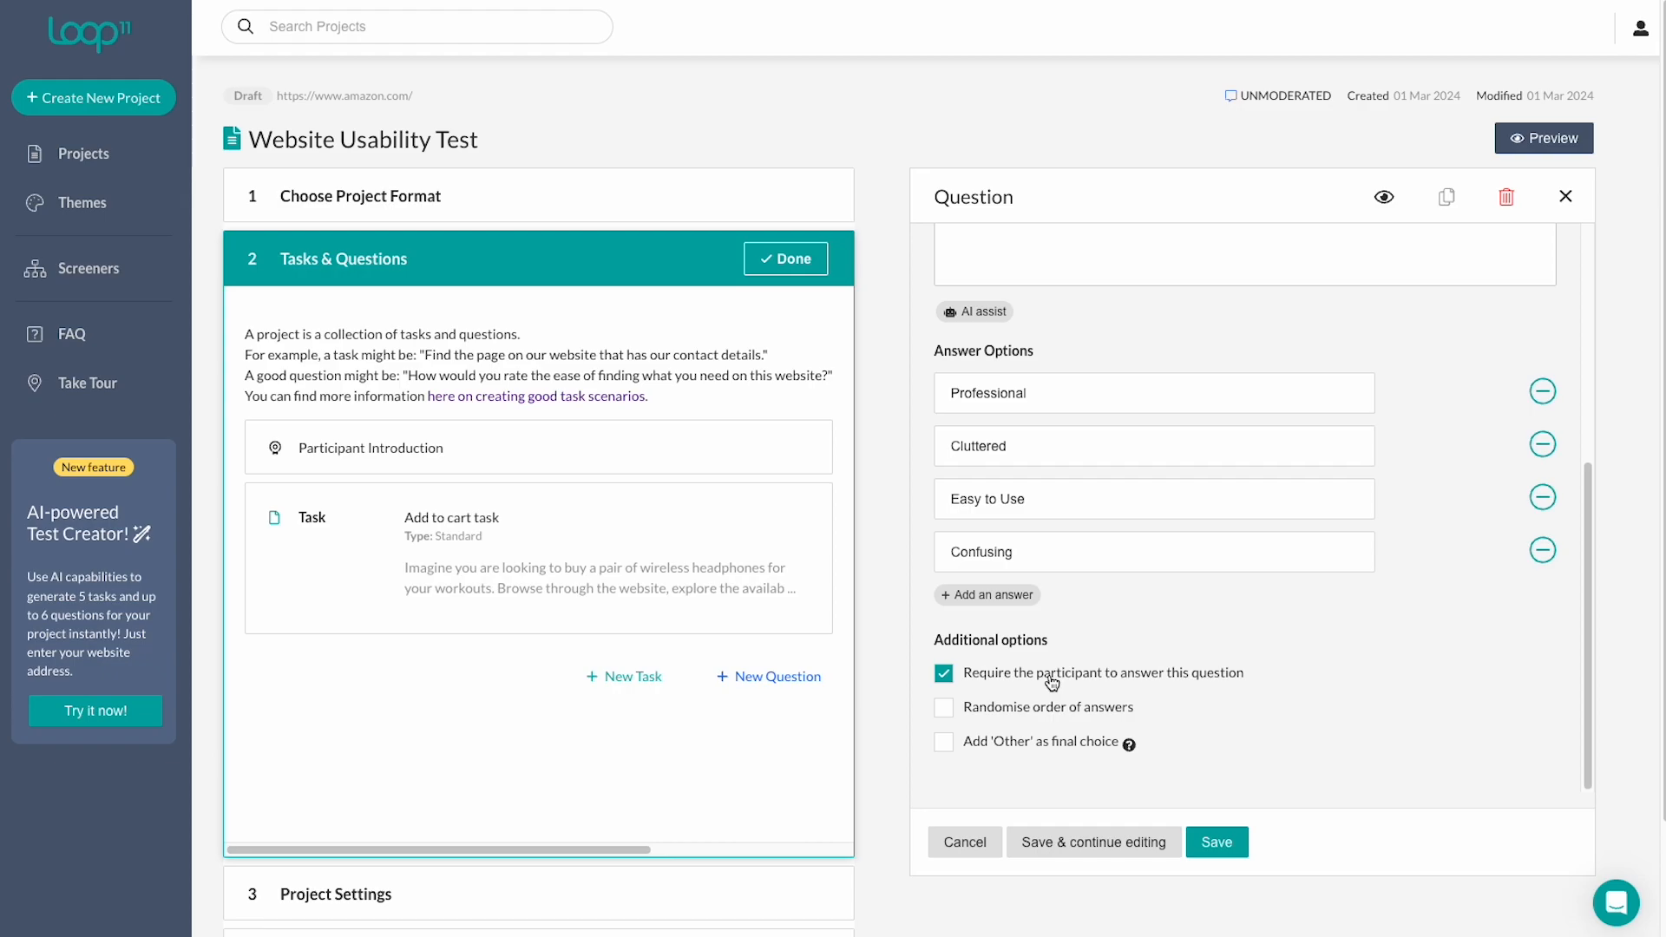
{"action": "left_click", "coordinate": [944, 719]}
{"action": "left_click", "coordinate": [944, 744]}
{"action": "scroll", "coordinate": [948, 752], "scroll_direction": "down", "scroll_amount": 1}
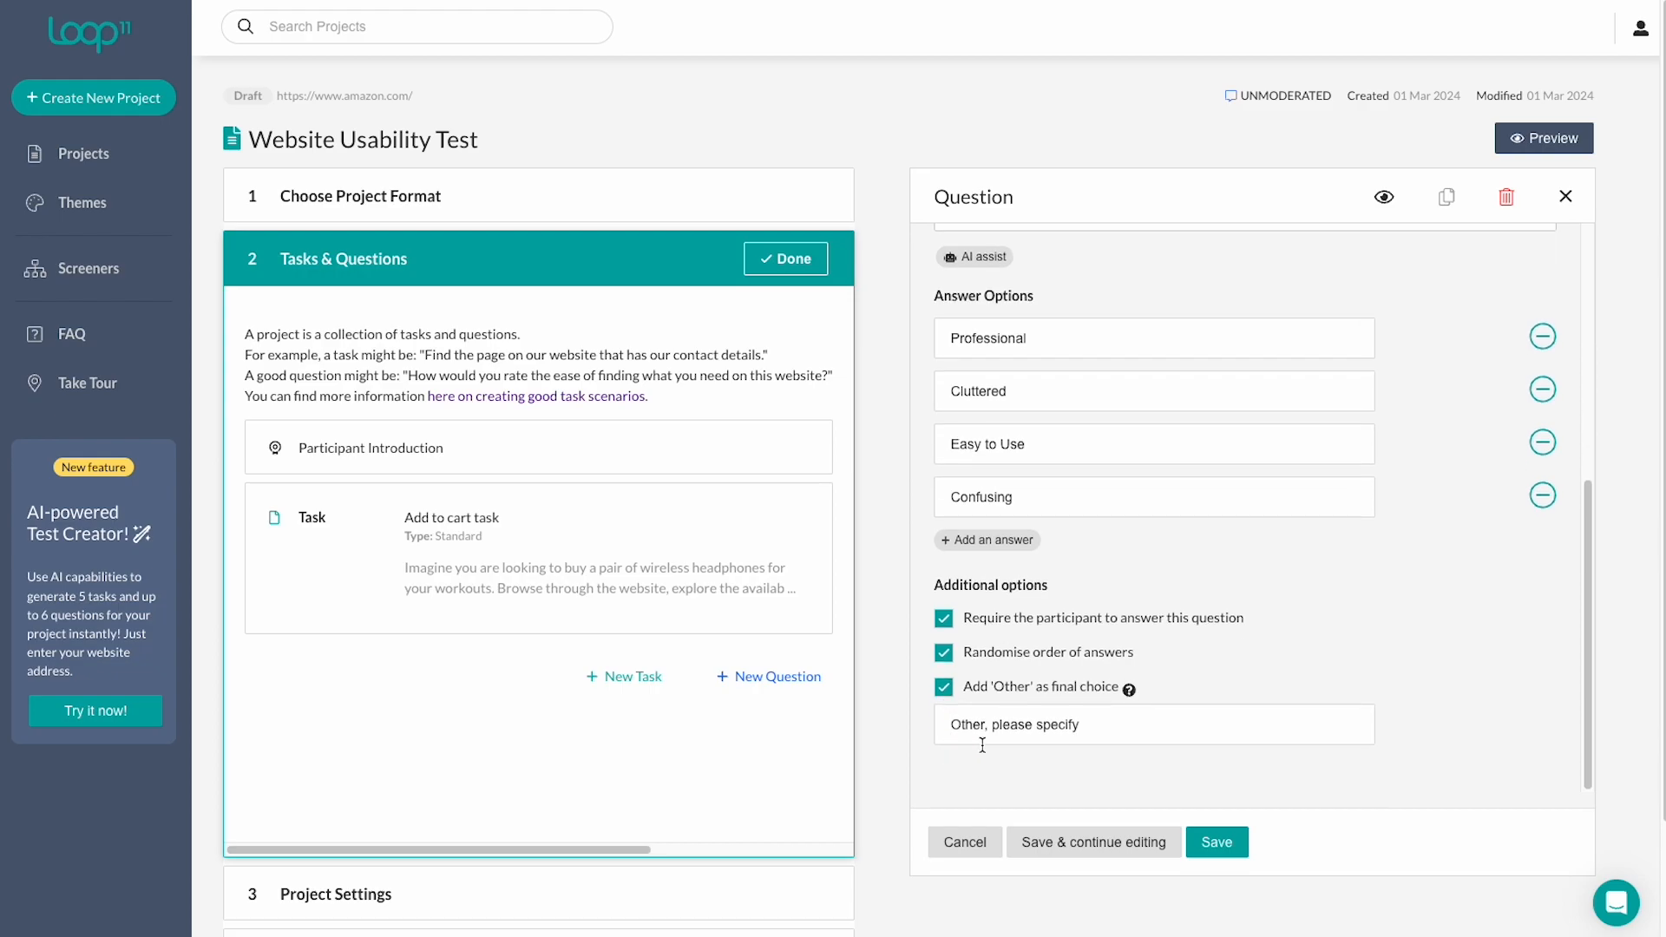
{"action": "left_click", "coordinate": [1383, 199]}
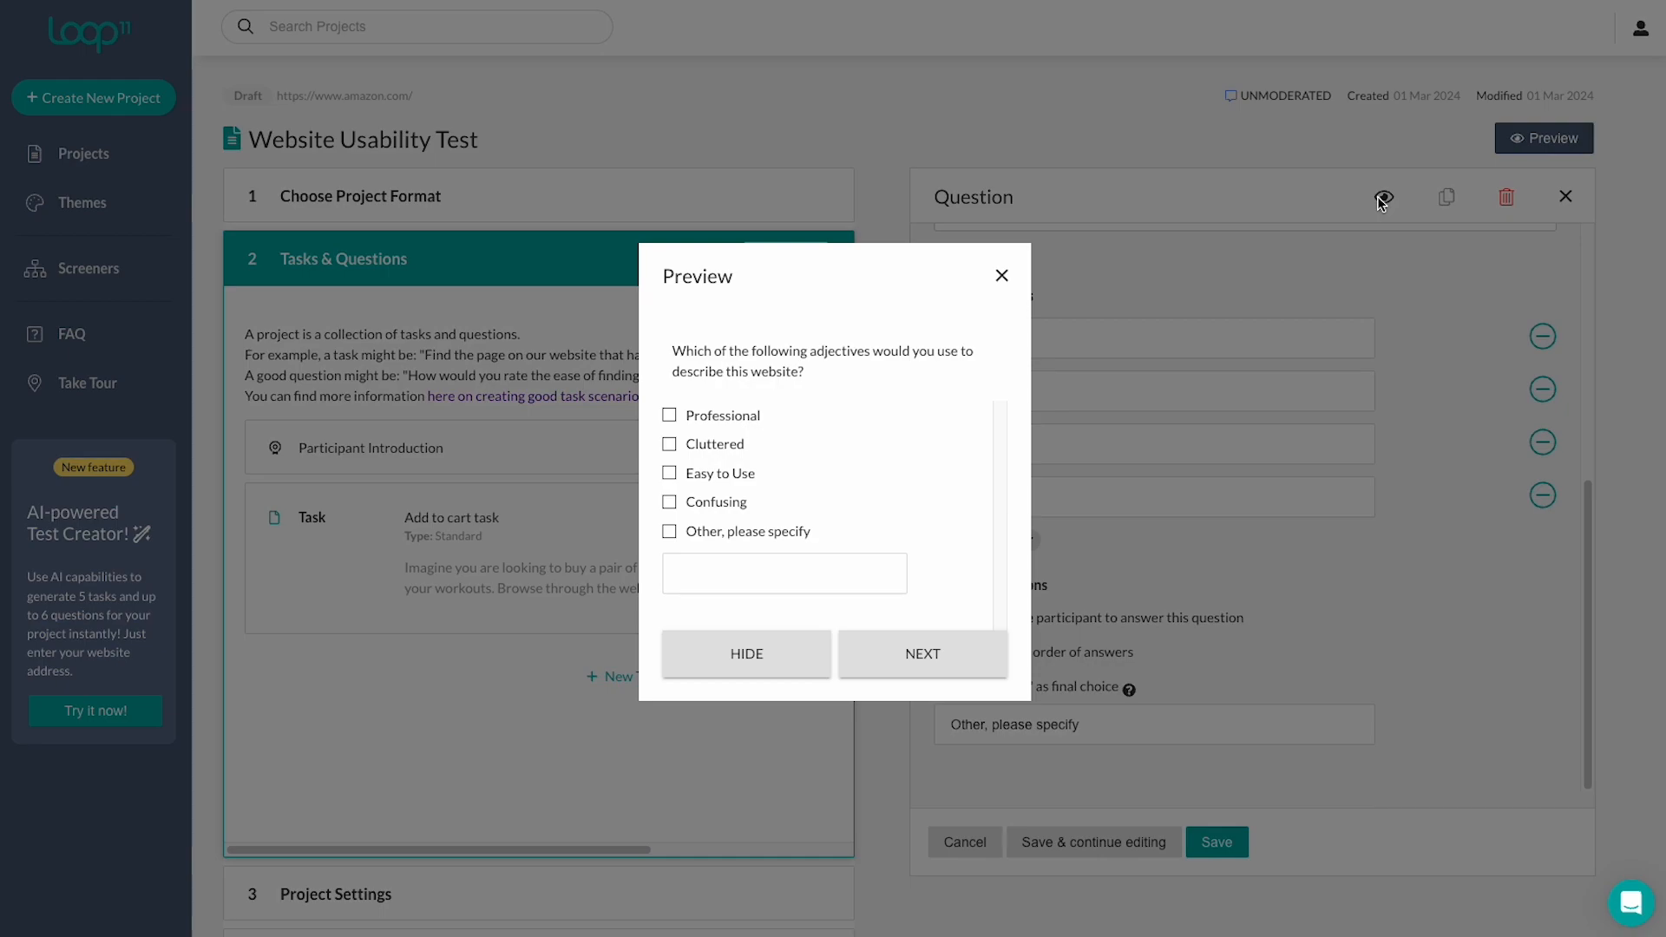
Save Question 1, then duplicate it and delete the copy.
{"action": "left_click", "coordinate": [1002, 276]}
{"action": "left_click", "coordinate": [1216, 841]}
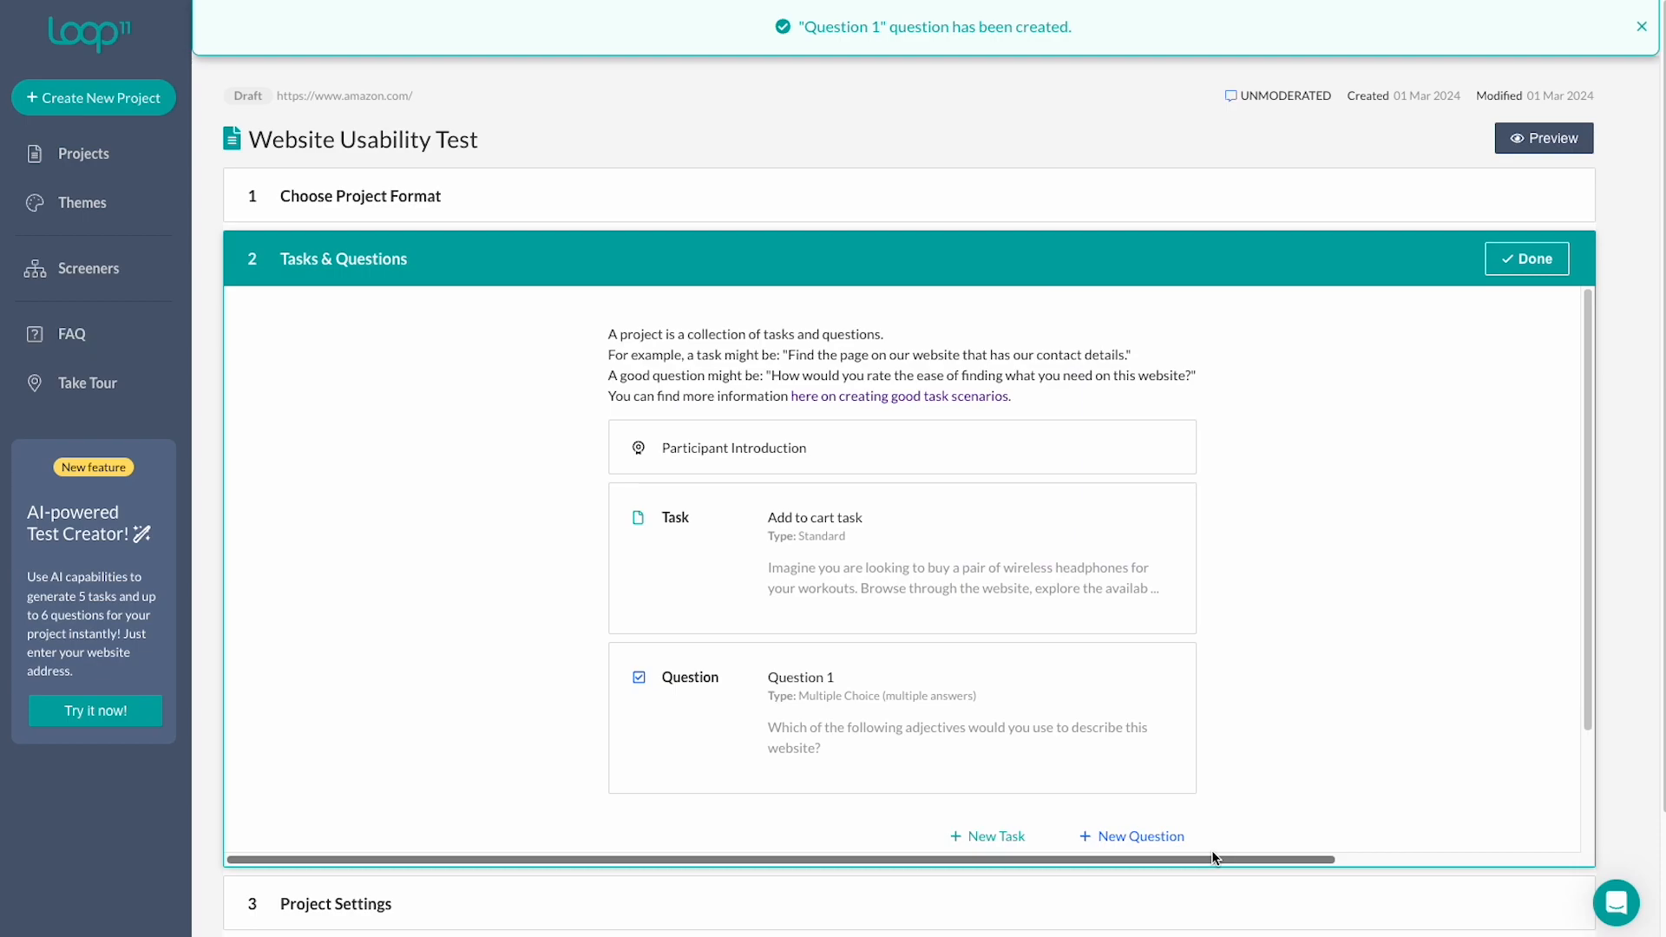
{"action": "scroll", "coordinate": [1179, 755], "scroll_direction": "down", "scroll_amount": 2}
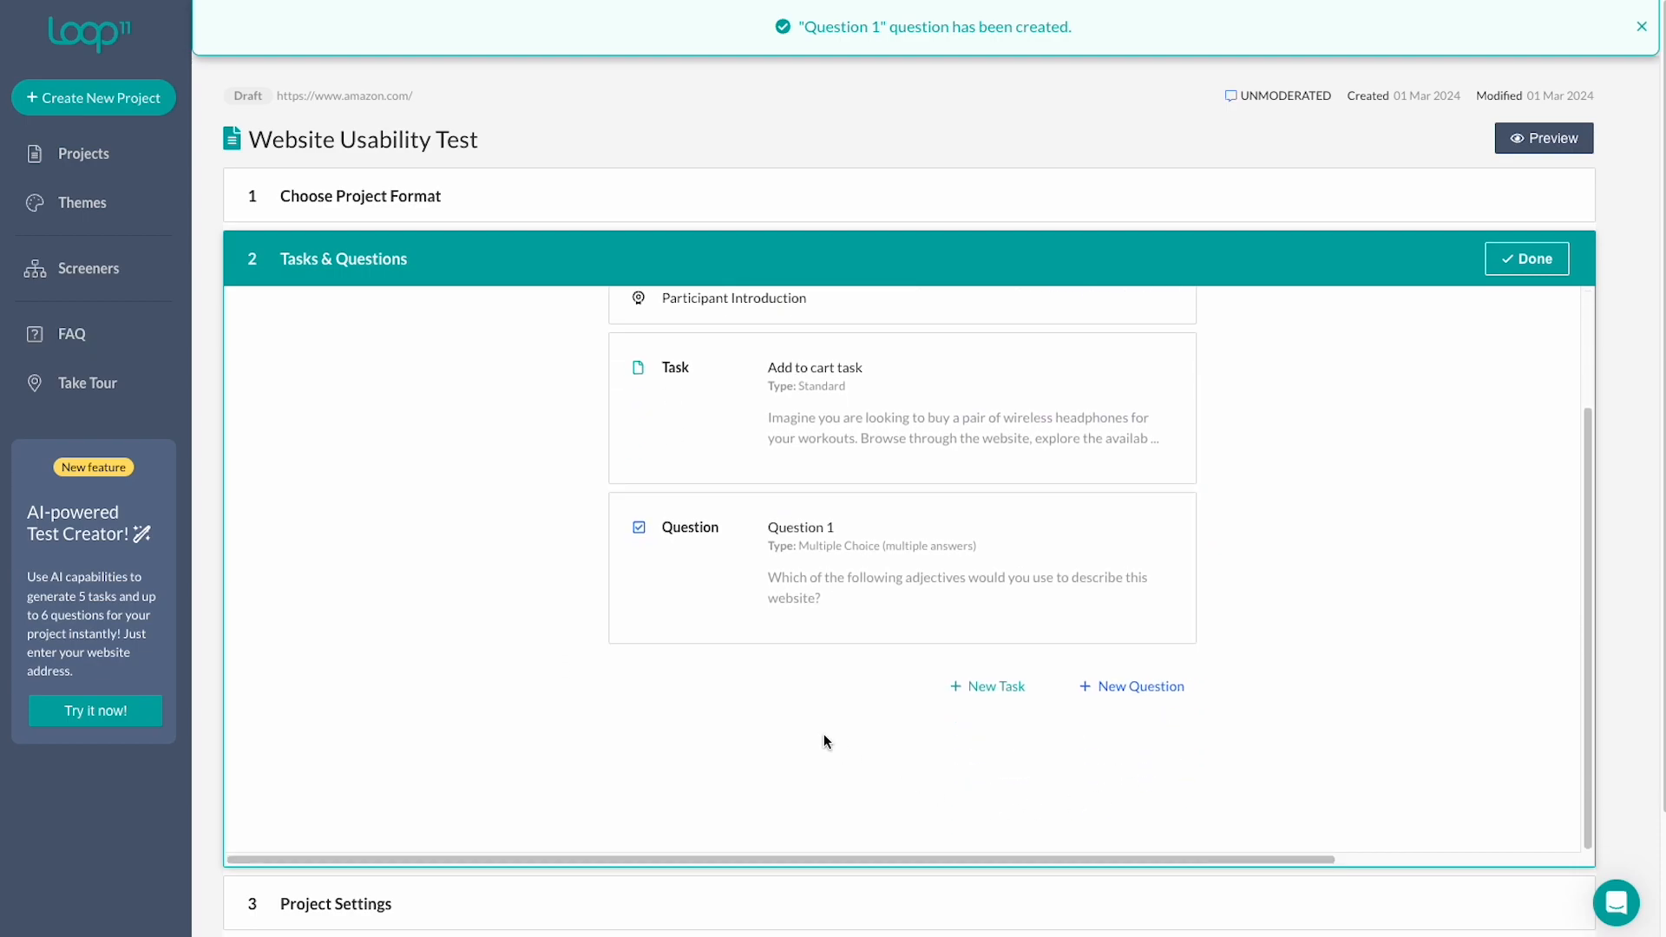
{"action": "left_click", "coordinate": [588, 553]}
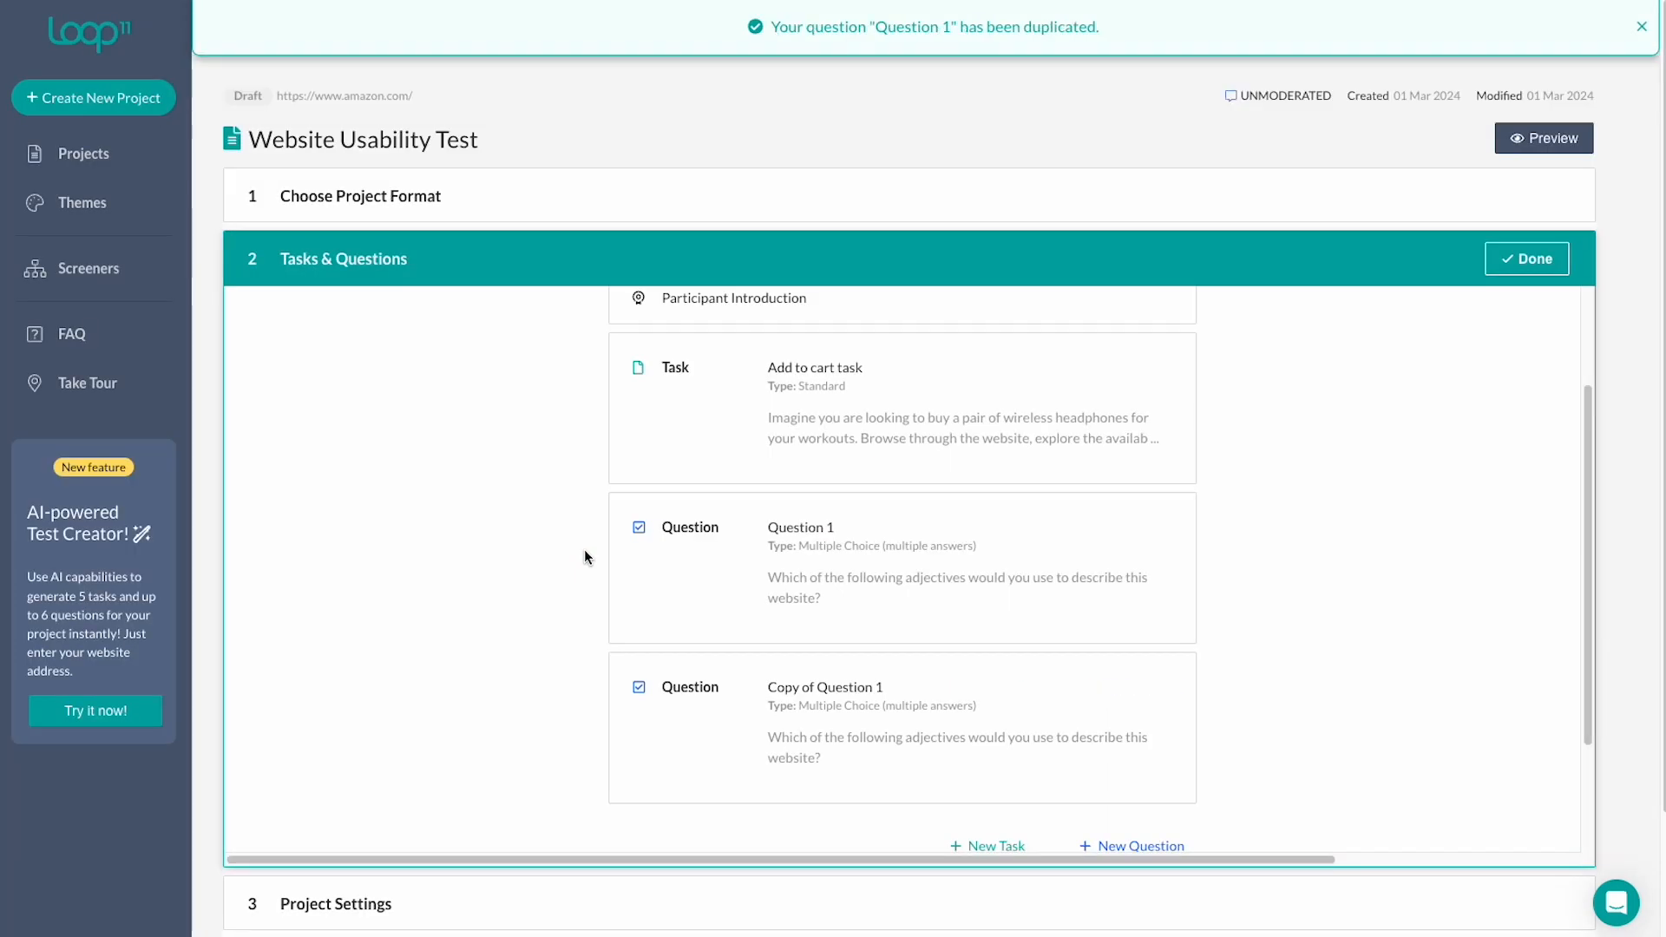
{"action": "scroll", "coordinate": [585, 557], "scroll_direction": "down", "scroll_amount": 2}
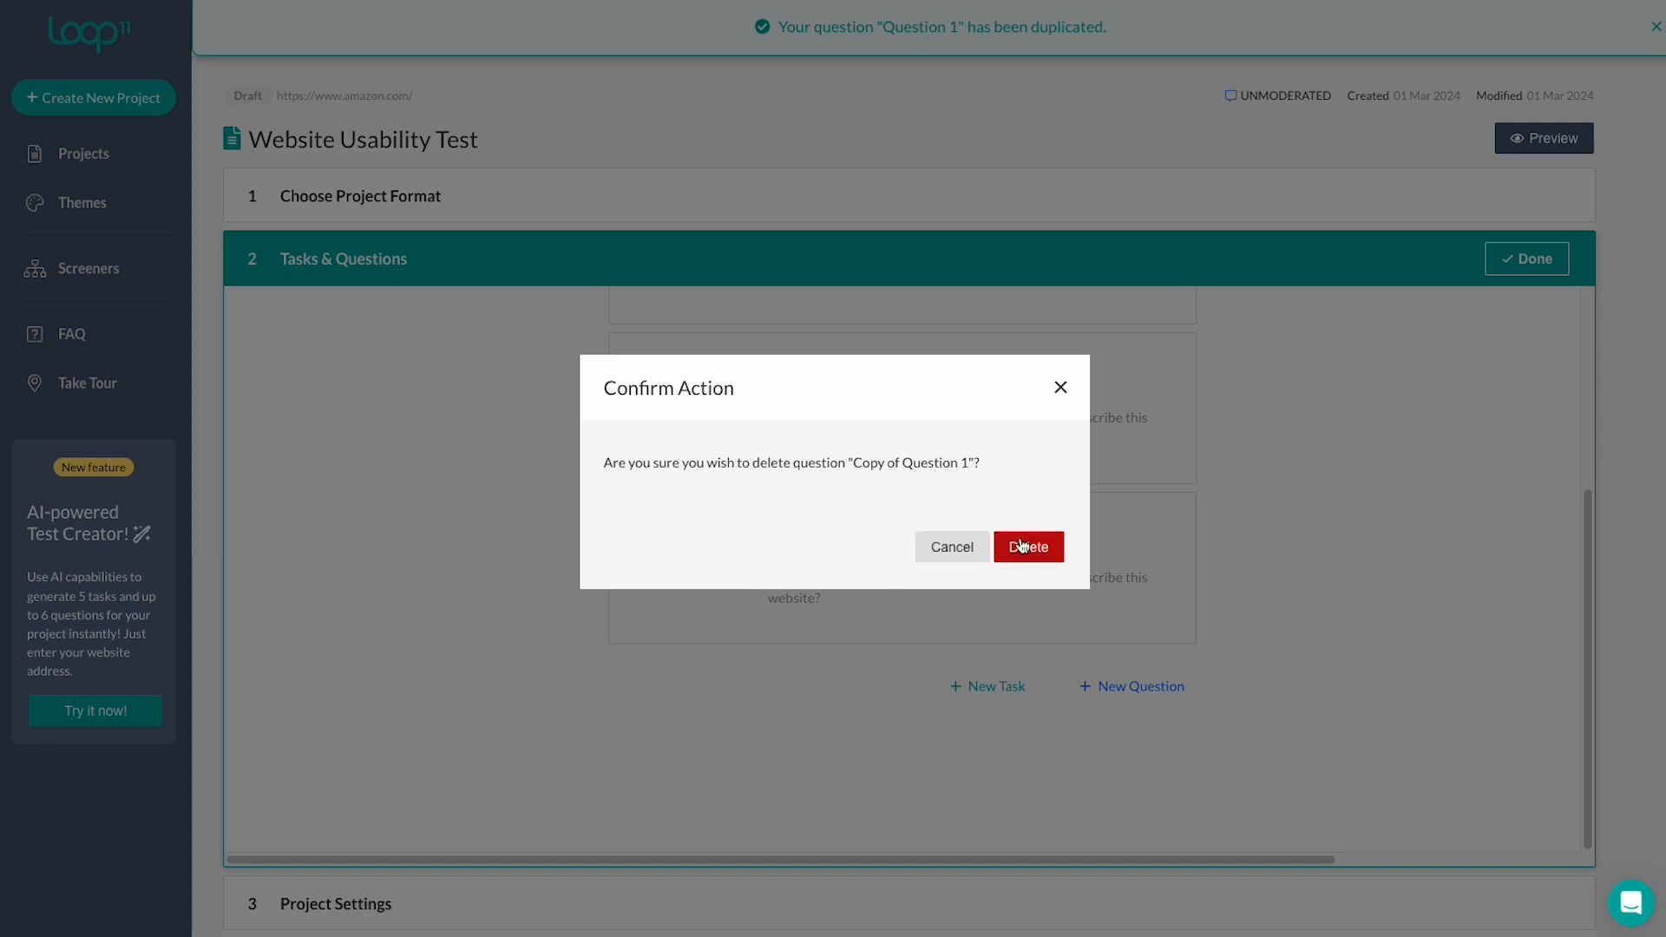
{"action": "left_click", "coordinate": [1027, 546]}
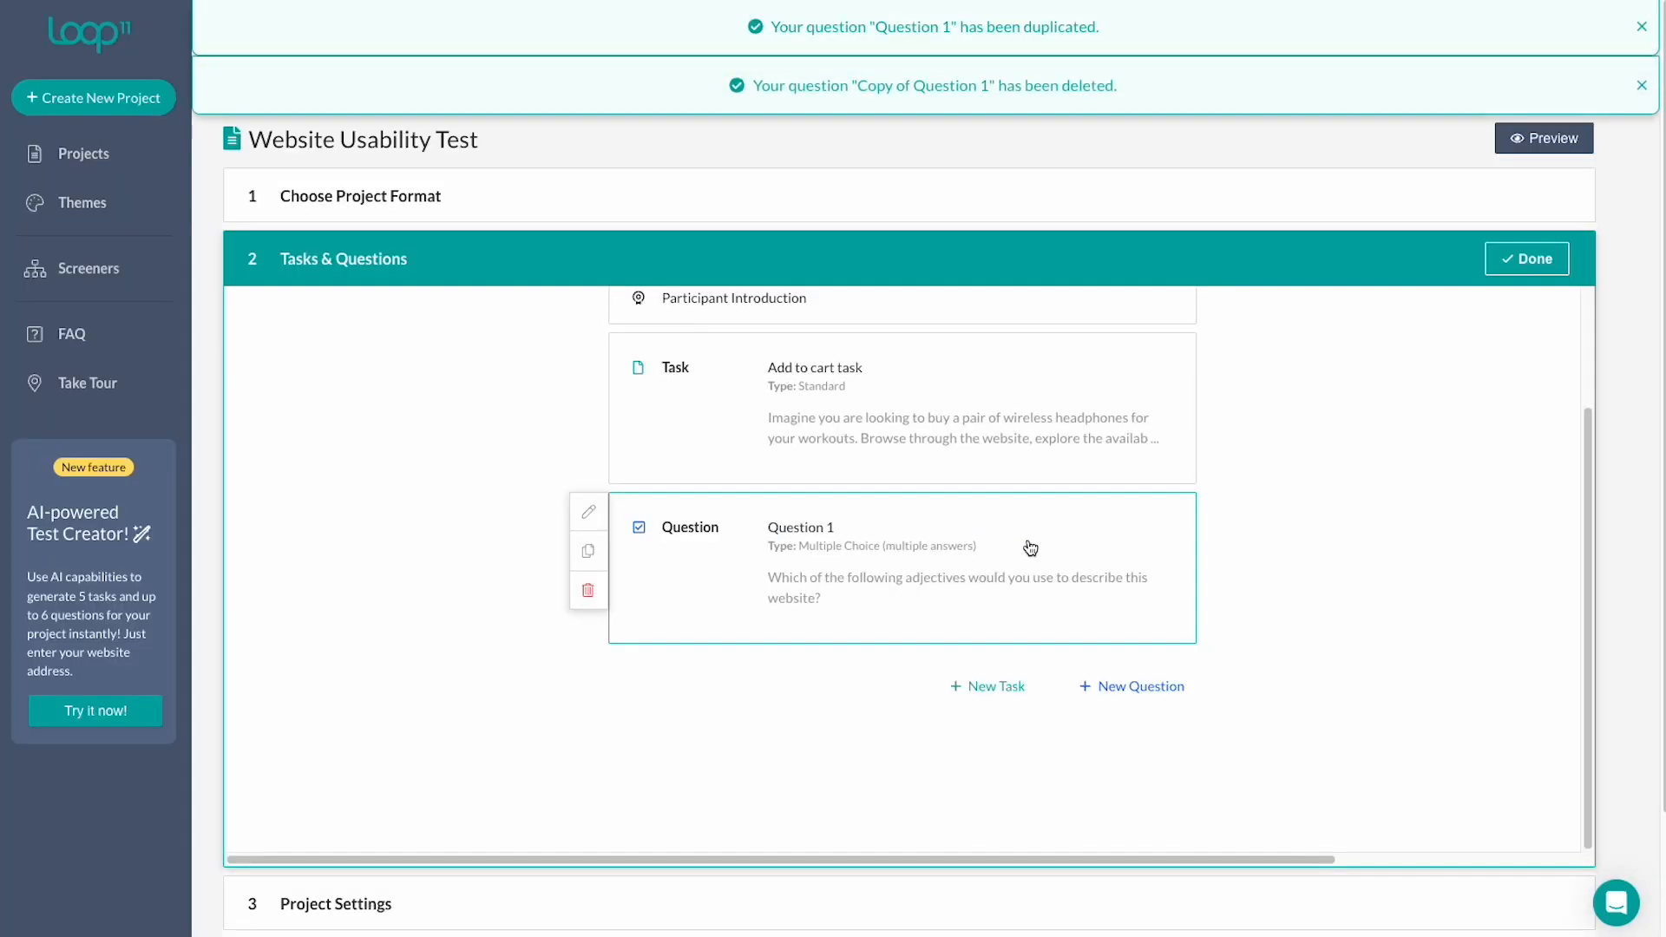
{"action": "left_click", "coordinate": [1150, 699]}
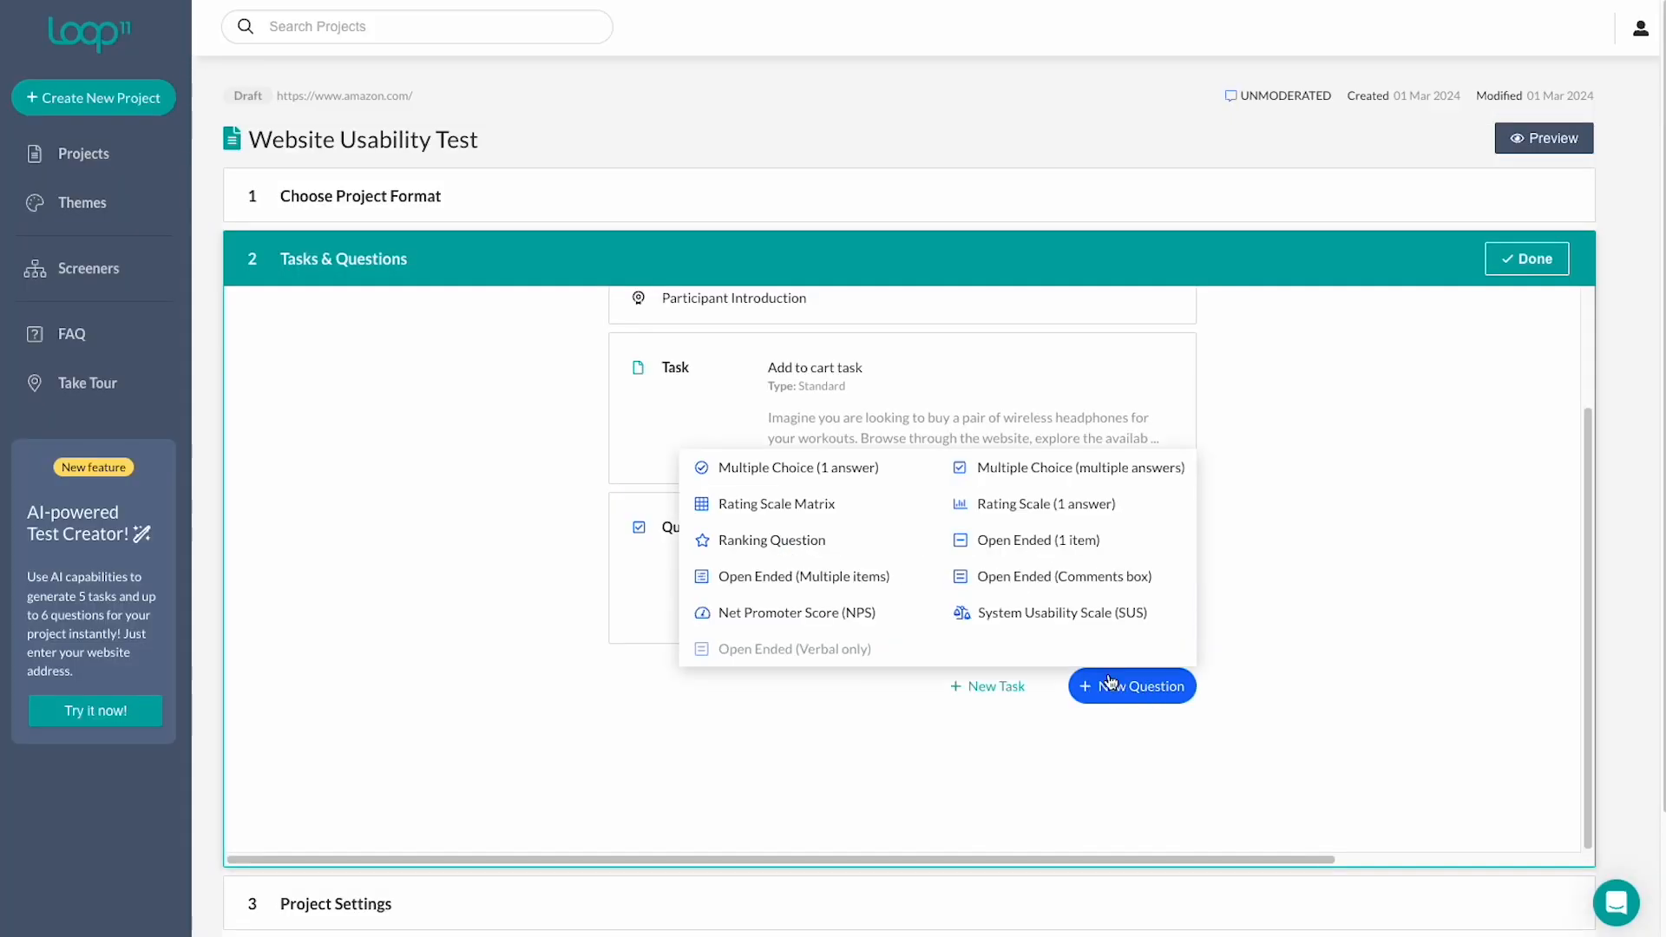
Create a Rating Scale Matrix named Question 2 with three website statements to rate.
{"action": "left_click", "coordinate": [820, 517]}
{"action": "left_click", "coordinate": [1002, 384]}
{"action": "type", "text": "Question 2"}
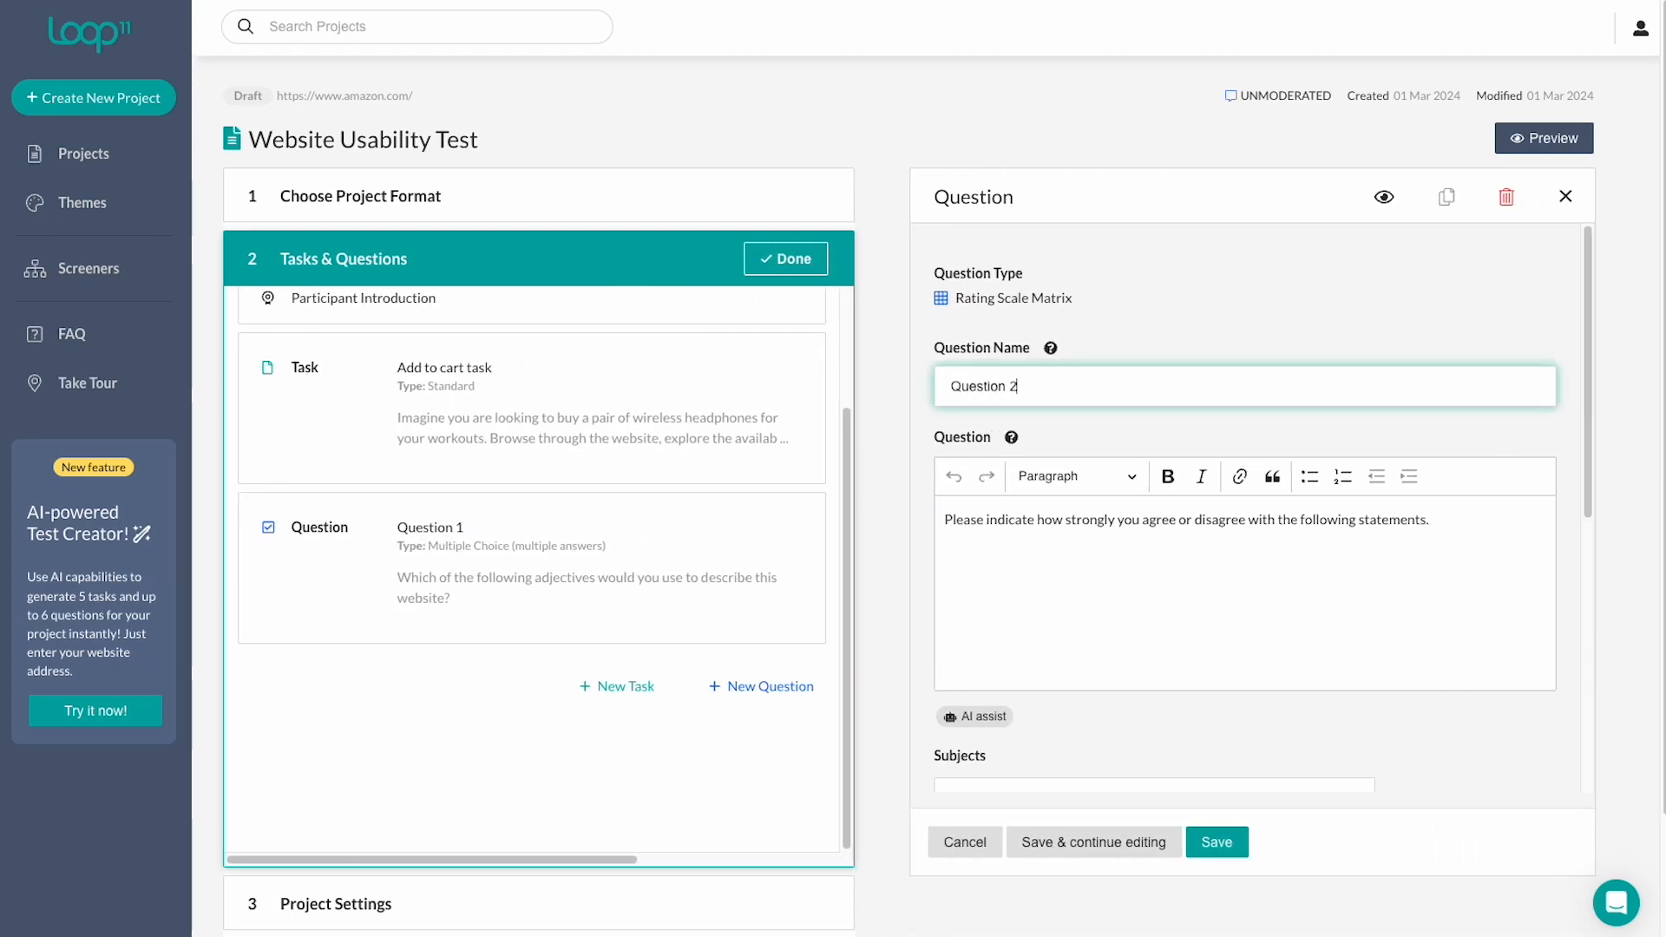
{"action": "left_click", "coordinate": [1252, 566]}
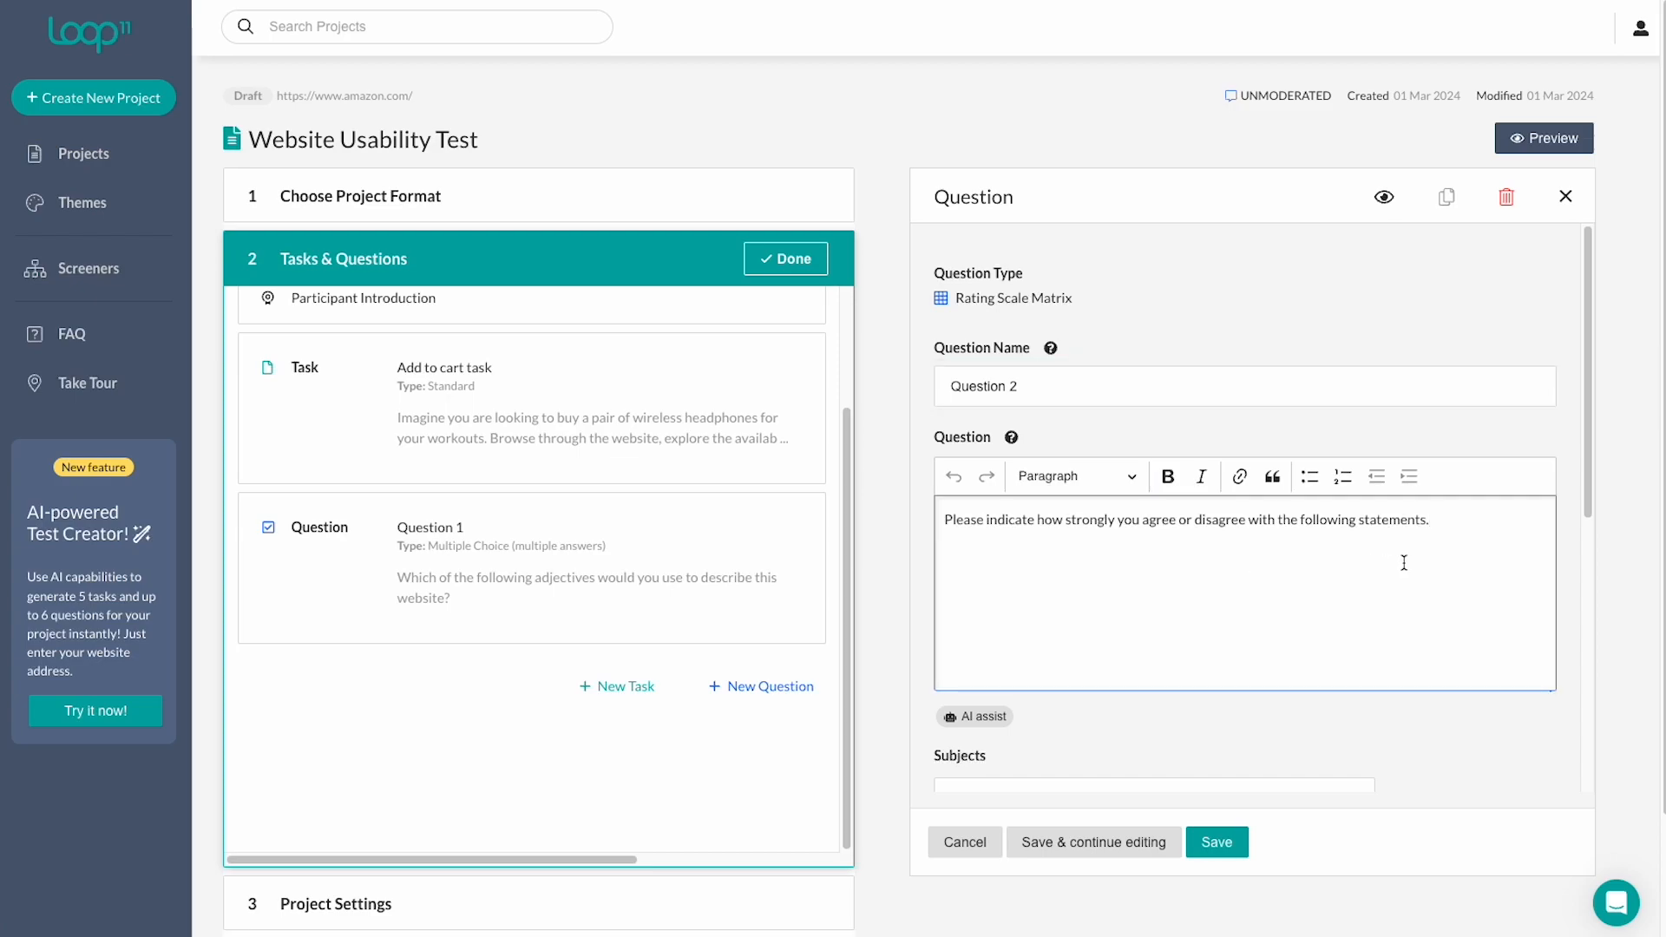
{"action": "scroll", "coordinate": [1404, 563], "scroll_direction": "down", "scroll_amount": 3}
{"action": "left_click", "coordinate": [1127, 513]}
{"action": "type", "text": "I thought this website was easy to use."}
{"action": "key", "text": "Tab"}
{"action": "type", "text": "I felt very comfortable using this website."}
{"action": "left_click", "coordinate": [1013, 611]}
{"action": "type", "text": "Rate your overall satisfaction with the website."}
Add ratings Strongly Agree, Agree, Neither agree nor disagree, Disagree, and save the question.
{"action": "scroll", "coordinate": [1053, 607], "scroll_direction": "down", "scroll_amount": 2}
{"action": "left_click", "coordinate": [1052, 555]}
{"action": "type", "text": "Strongly Agree"}
{"action": "key", "text": "Tab"}
{"action": "type", "text": "Agree"}
{"action": "key", "text": "Tab"}
{"action": "type", "text": "Neither agree nor disagree"}
{"action": "key", "text": "Tab"}
{"action": "type", "text": "Disagree"}
{"action": "scroll", "coordinate": [1247, 810], "scroll_direction": "down", "scroll_amount": 1}
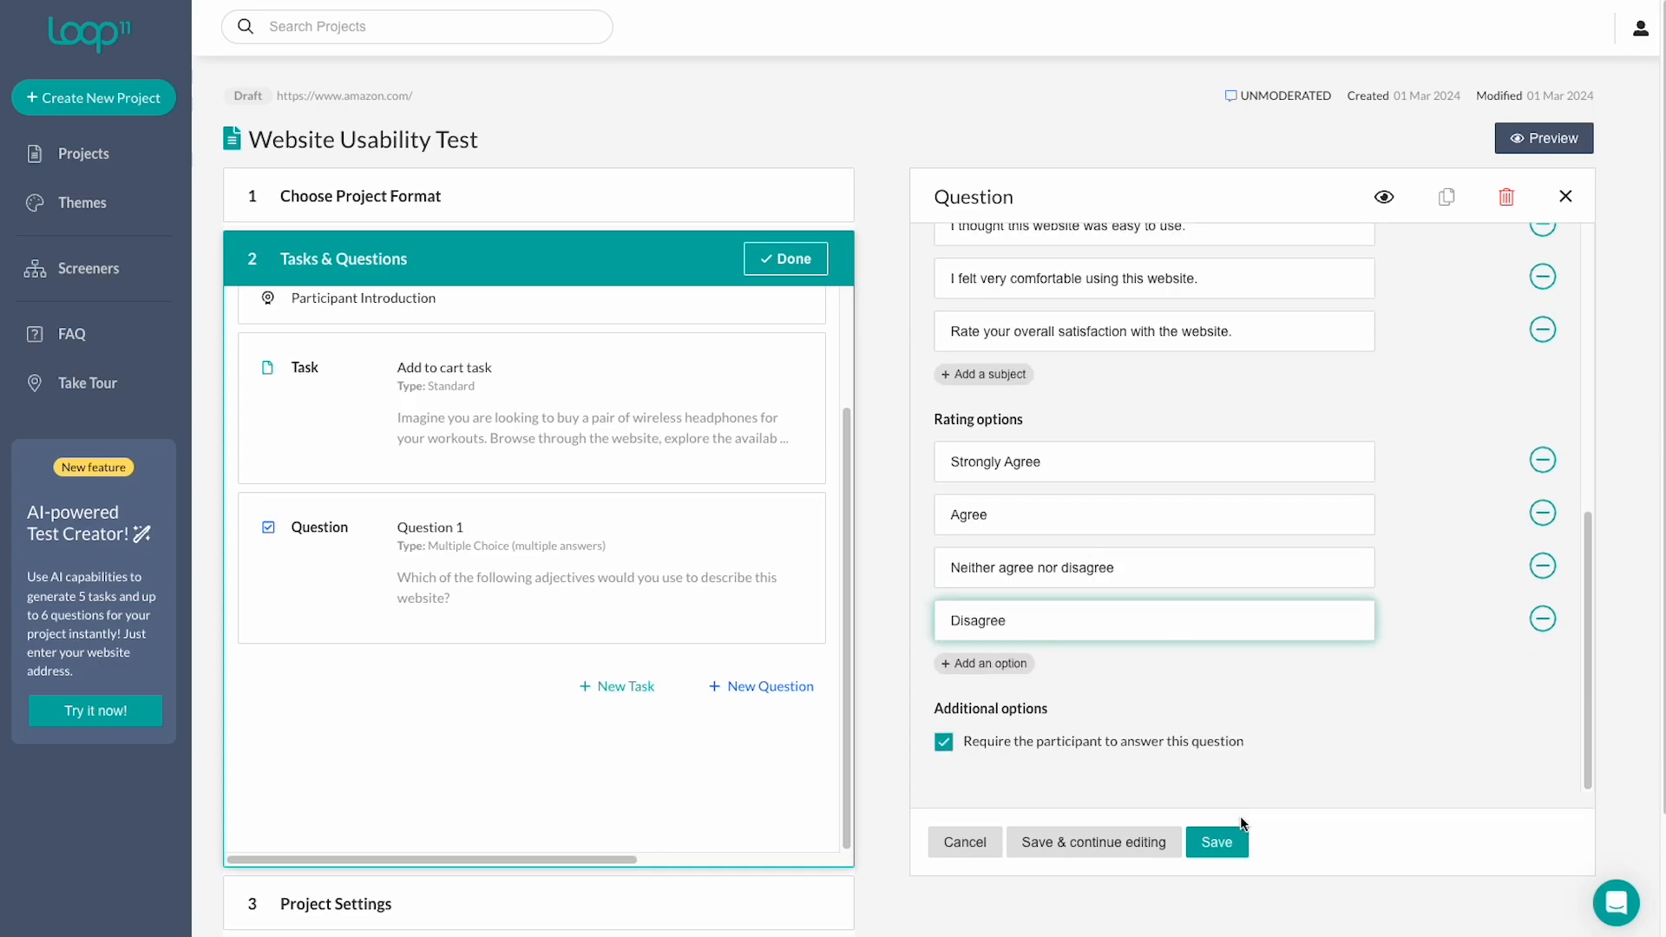
{"action": "left_click", "coordinate": [1219, 841]}
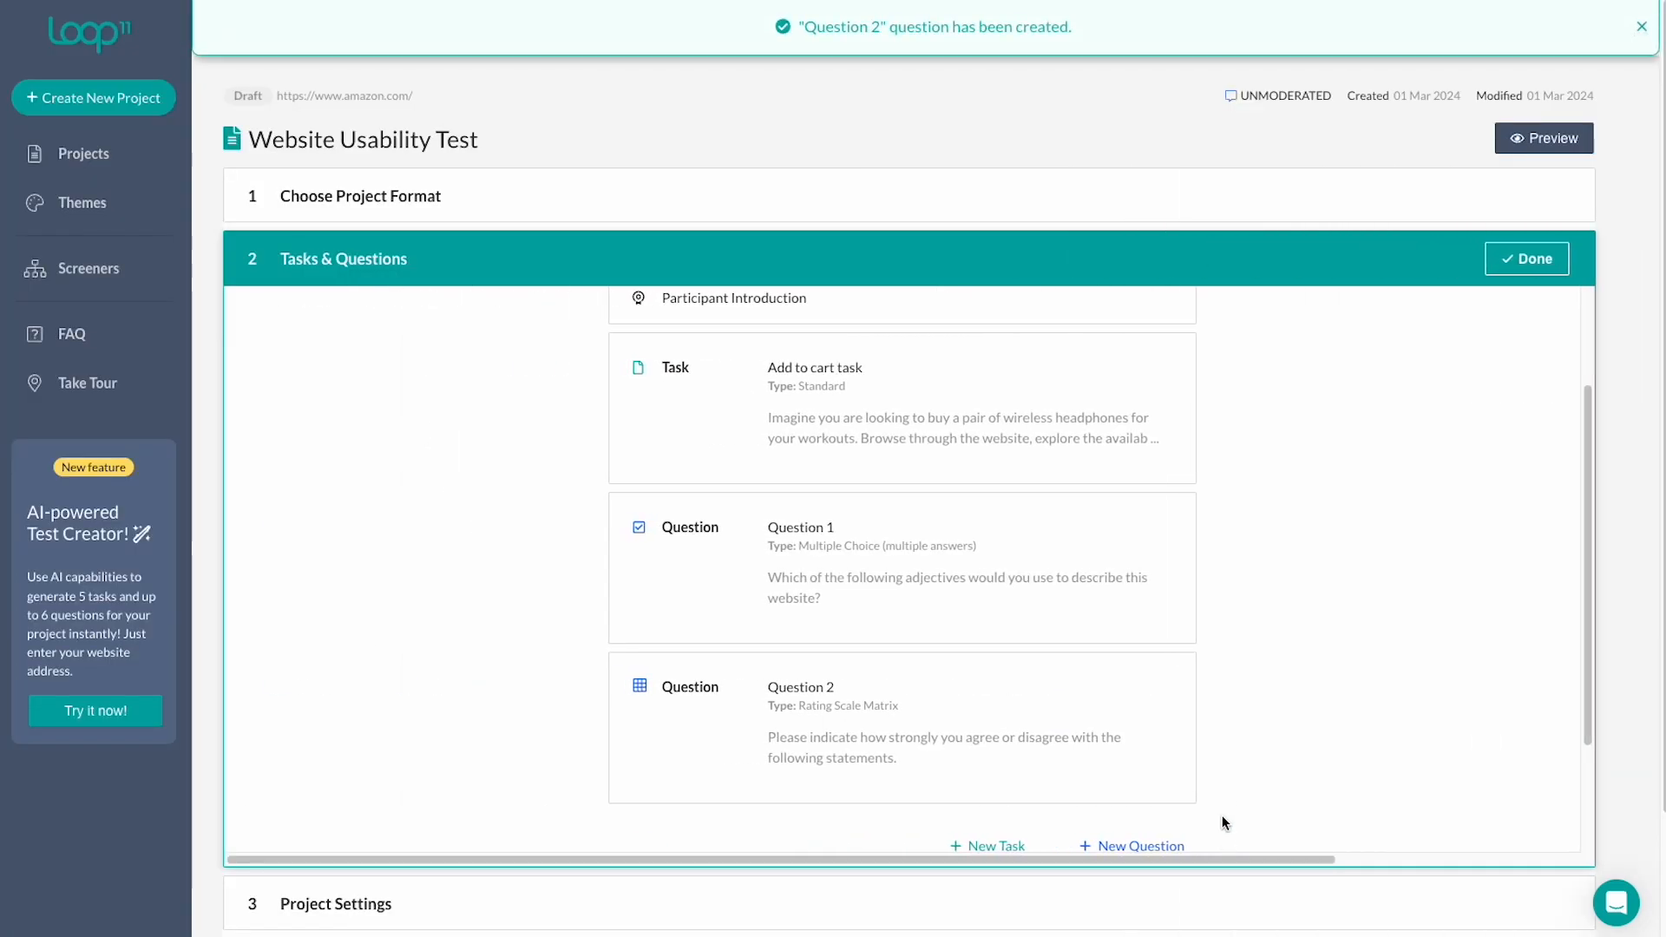
{"action": "scroll", "coordinate": [1225, 820], "scroll_direction": "down", "scroll_amount": 2}
Add a System Usability Scale question named SUS with its preset statements and save it.
{"action": "left_click", "coordinate": [1138, 686]}
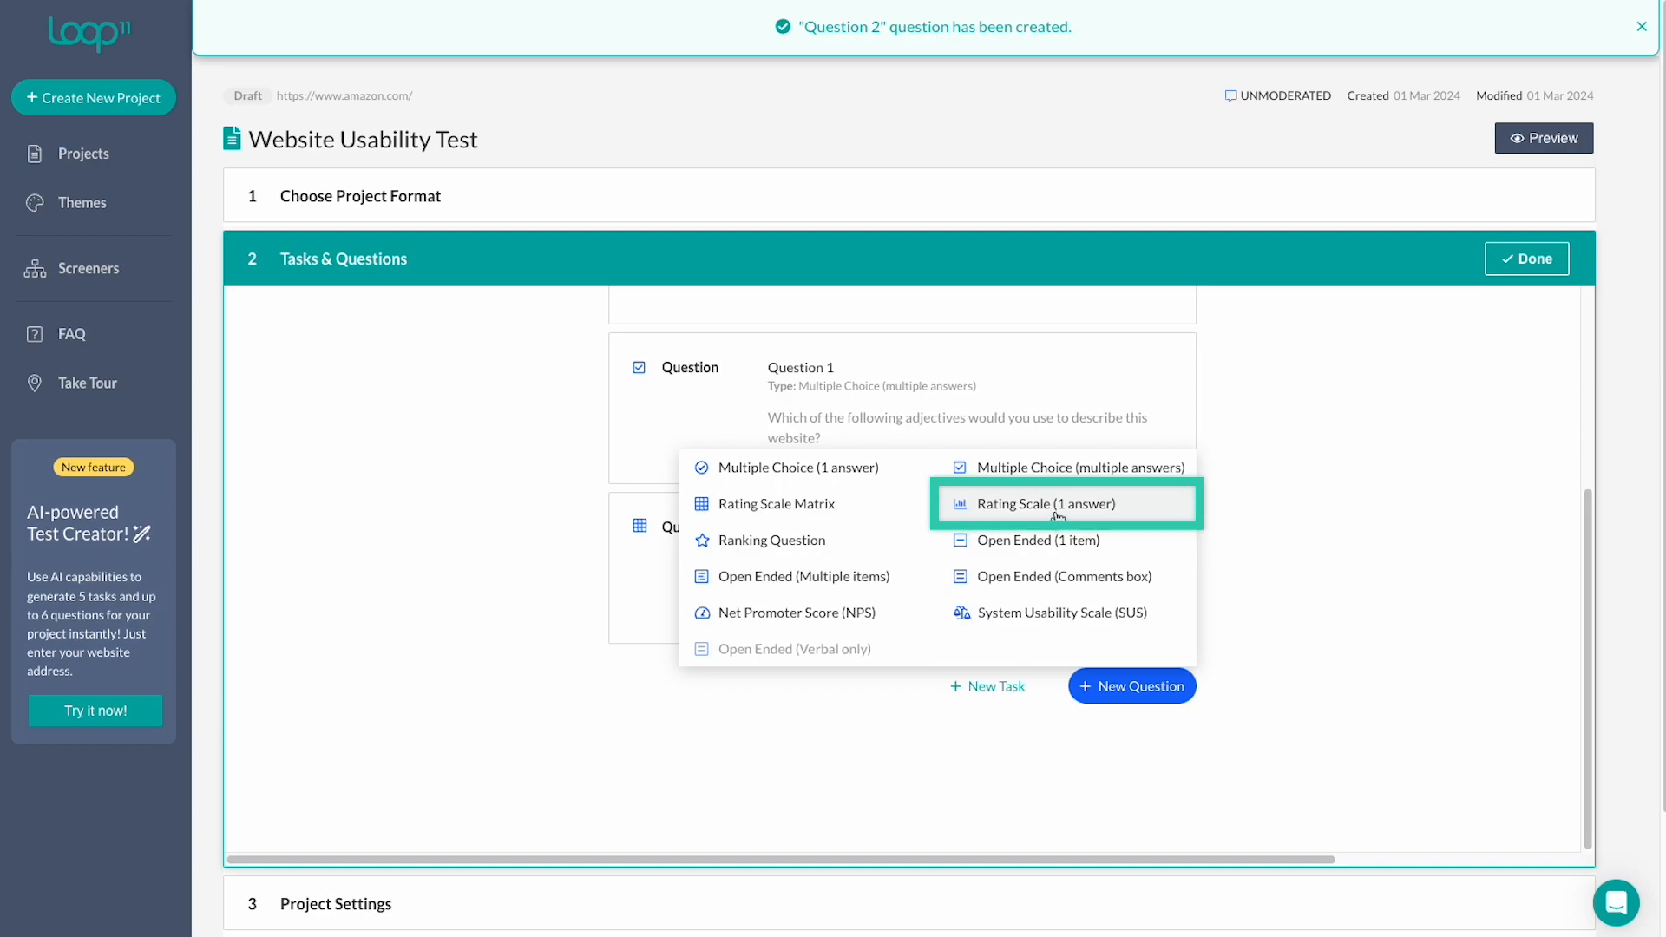
{"action": "left_click", "coordinate": [1075, 616]}
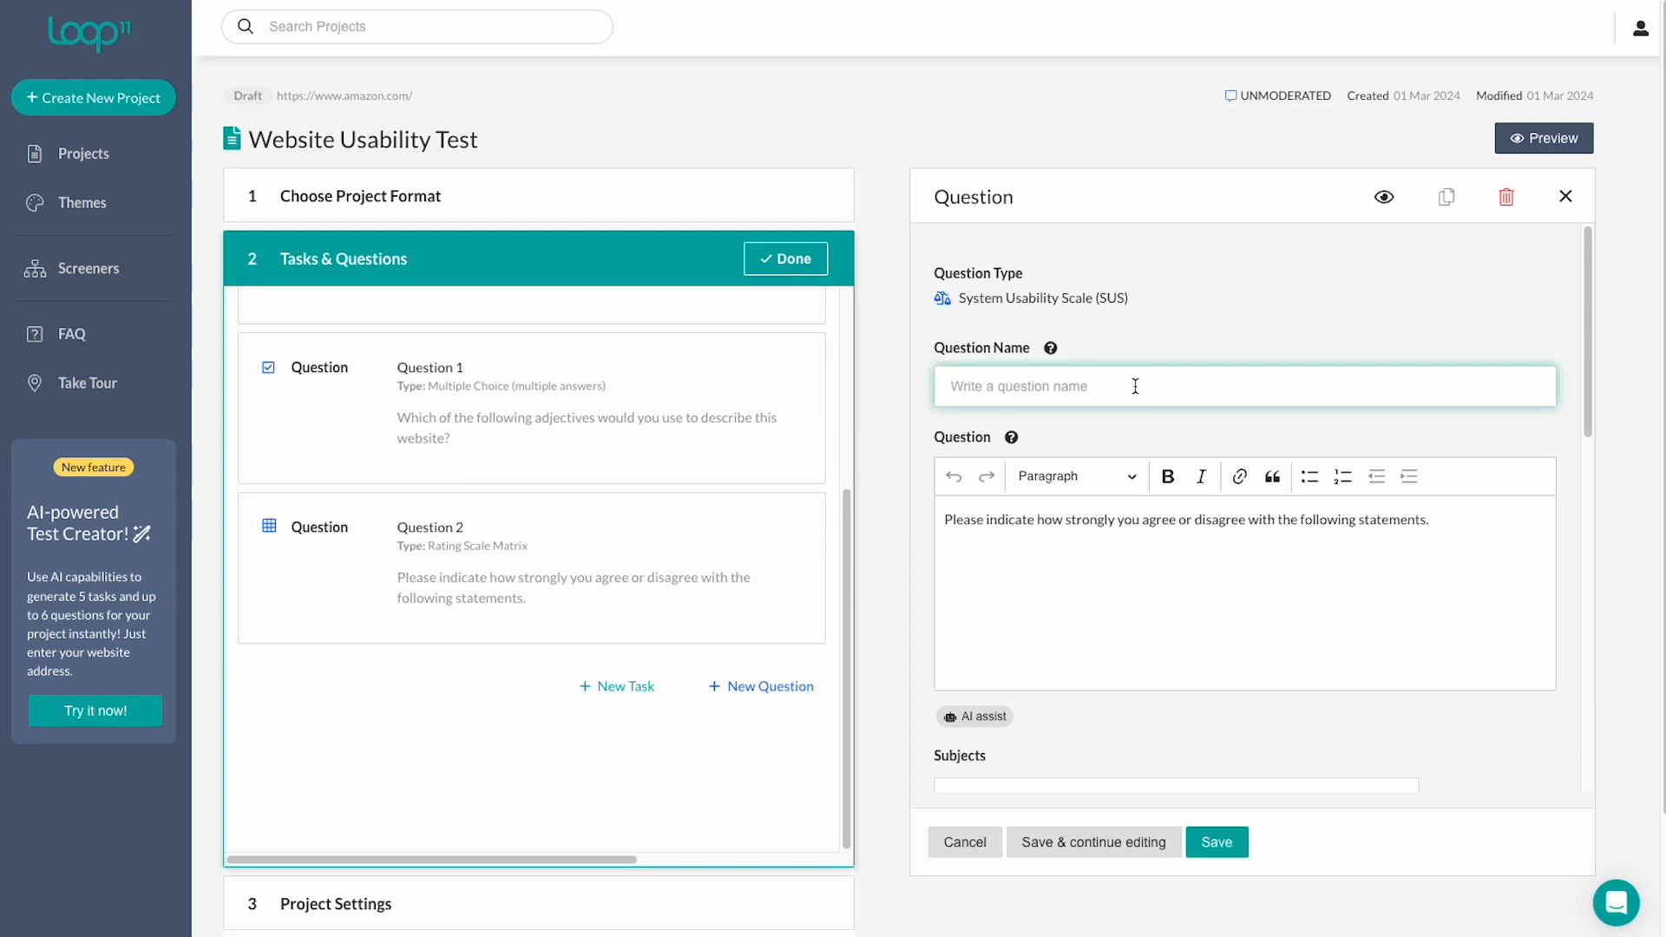
{"action": "type", "text": "SUS"}
{"action": "scroll", "coordinate": [1271, 538], "scroll_direction": "down", "scroll_amount": 3}
{"action": "scroll", "coordinate": [1250, 485], "scroll_direction": "down", "scroll_amount": 8}
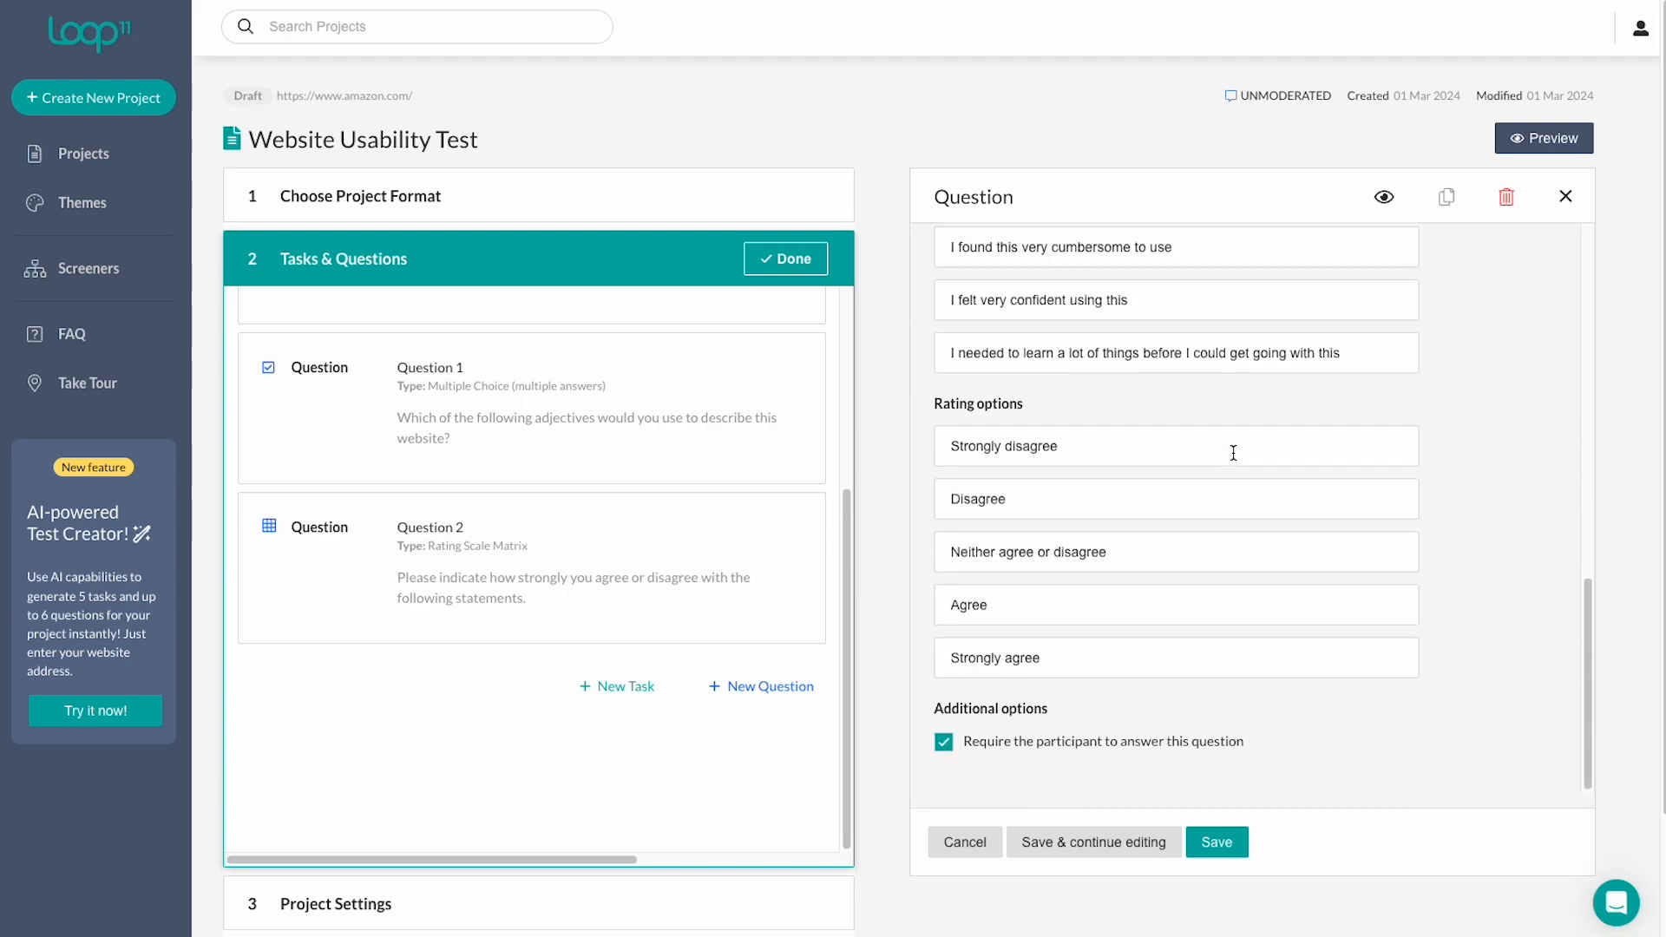
{"action": "left_click", "coordinate": [1233, 845]}
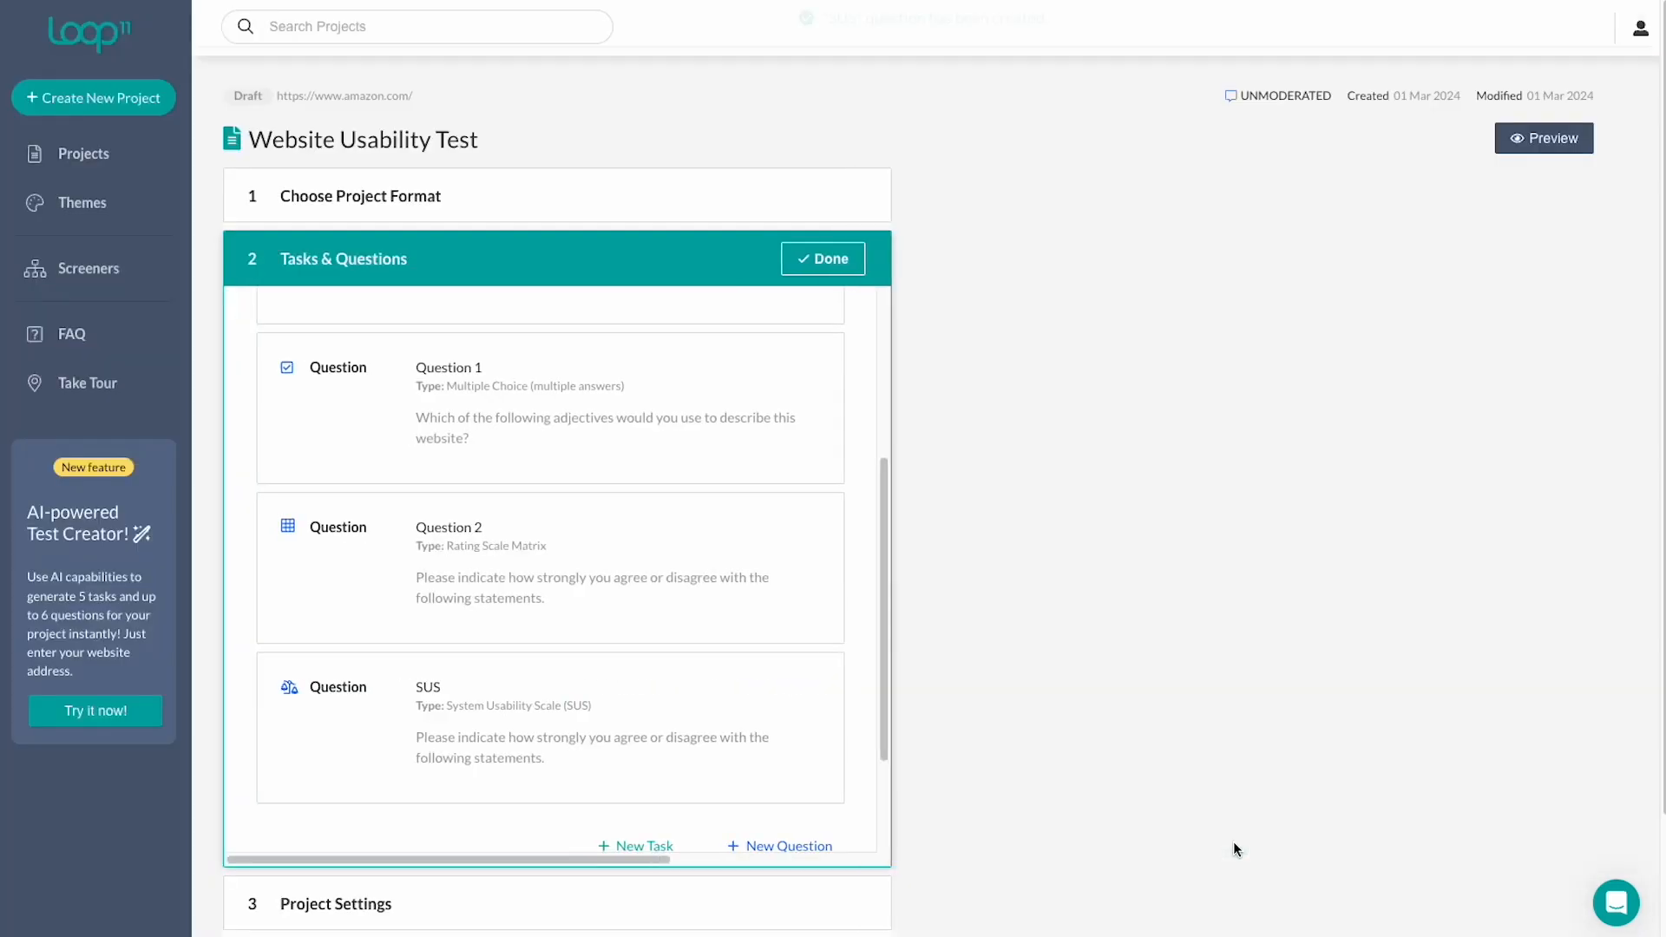
{"action": "scroll", "coordinate": [1238, 841], "scroll_direction": "down", "scroll_amount": 2}
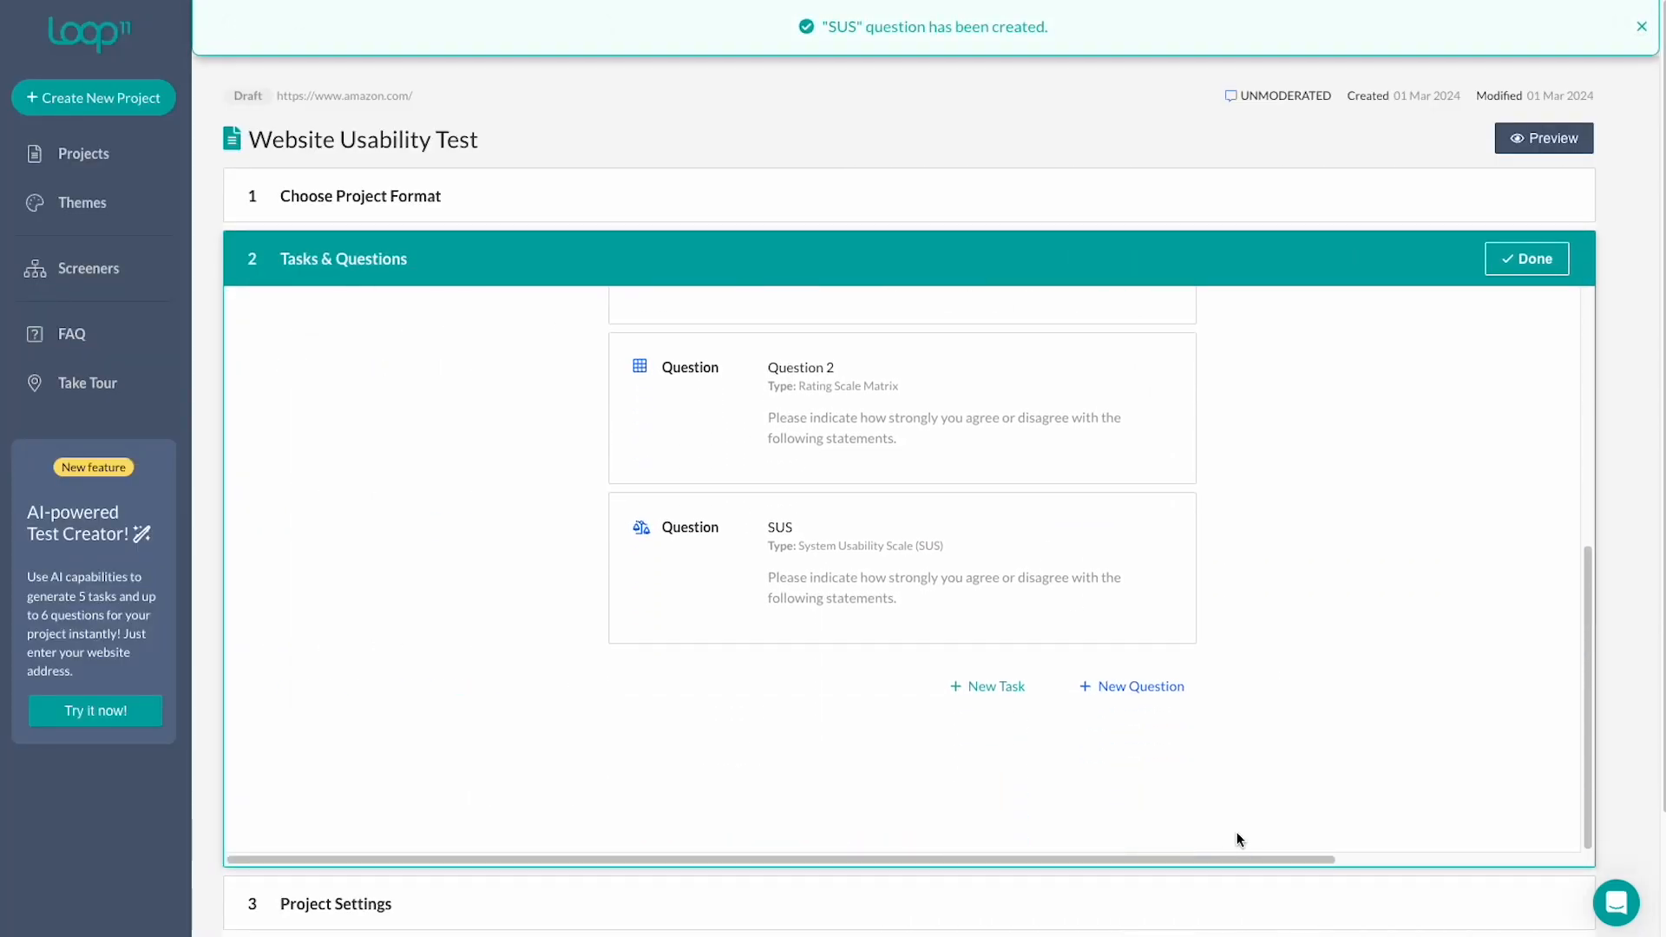
Add a Ranking Question named 'Ranking Question' and strip the 'For example' prefix and quotes from its text.
{"action": "left_click", "coordinate": [1134, 686]}
{"action": "left_click", "coordinate": [833, 539]}
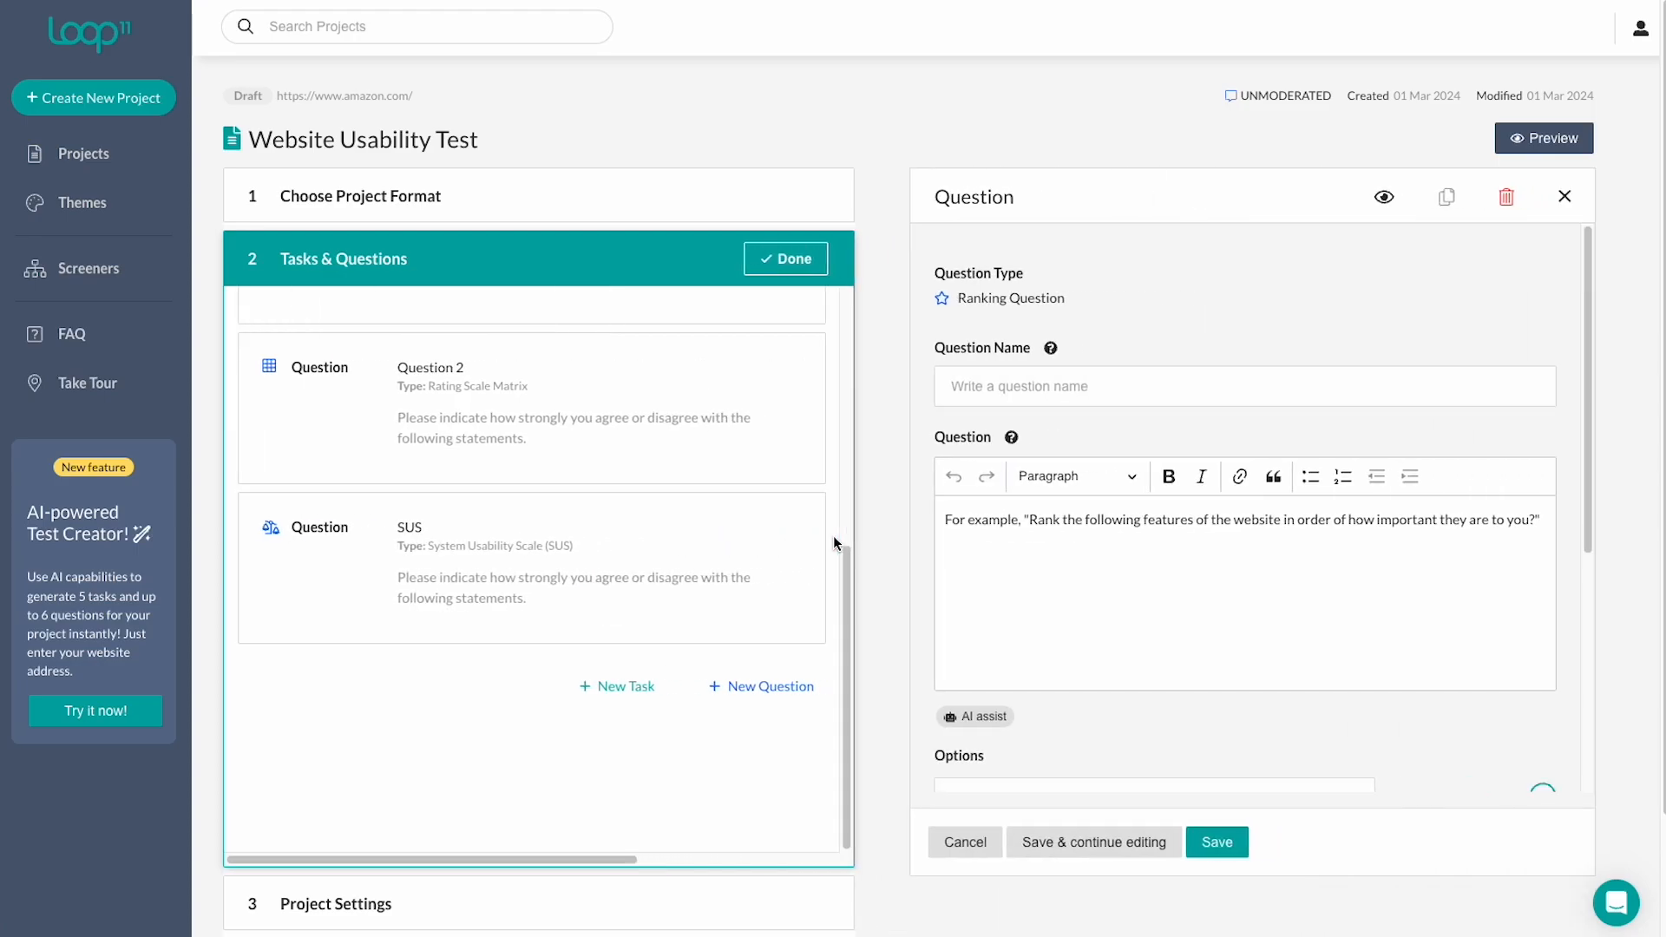
{"action": "left_click", "coordinate": [1294, 390]}
{"action": "type", "text": "Ranking Question"}
{"action": "left_click_drag", "start_coordinate": [1029, 519], "coordinate": [934, 519]}
{"action": "key", "text": "BackSpace"}
{"action": "left_click", "coordinate": [1468, 582]}
{"action": "key", "text": "BackSpace"}
{"action": "scroll", "coordinate": [1469, 598], "scroll_direction": "down", "scroll_amount": 3}
Enter the ranking options Site map, Search function, Video and RSS feeds, and save the question.
{"action": "left_click", "coordinate": [1231, 584]}
{"action": "type", "text": "Site map"}
{"action": "key", "text": "Tab"}
{"action": "type", "text": "Search function"}
{"action": "key", "text": "Tab"}
{"action": "type", "text": "Video"}
{"action": "key", "text": "Tab"}
{"action": "type", "text": "RSS feeds"}
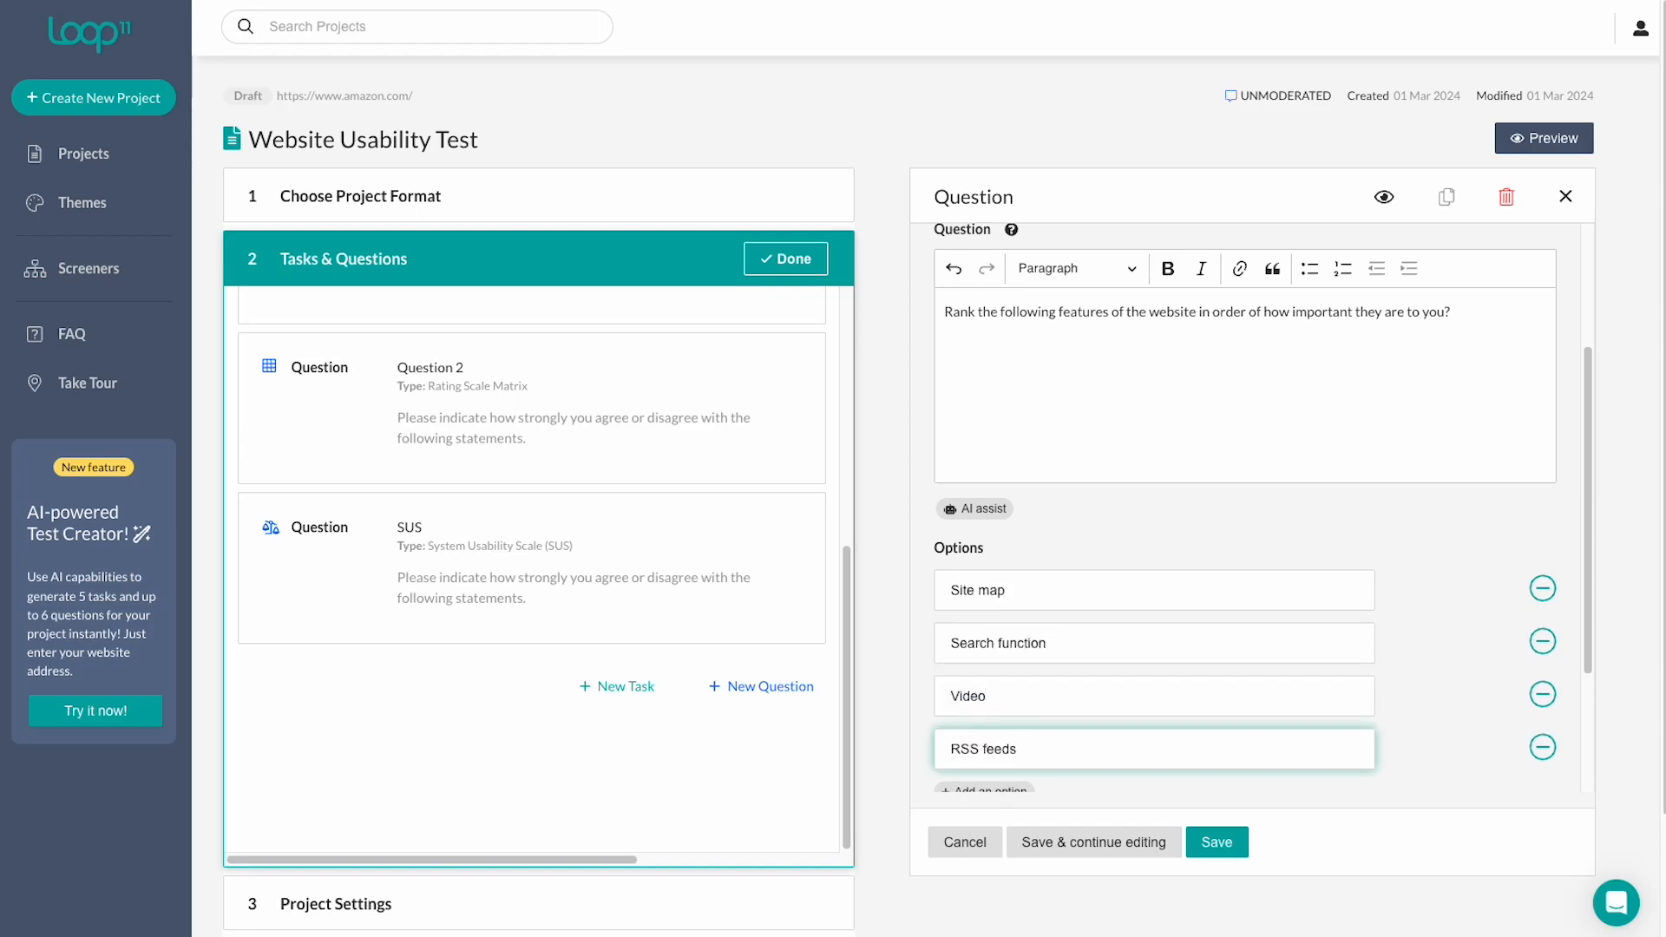
{"action": "scroll", "coordinate": [1259, 508], "scroll_direction": "down", "scroll_amount": 1}
{"action": "scroll", "coordinate": [1240, 521], "scroll_direction": "down", "scroll_amount": 2}
{"action": "left_click", "coordinate": [1216, 842]}
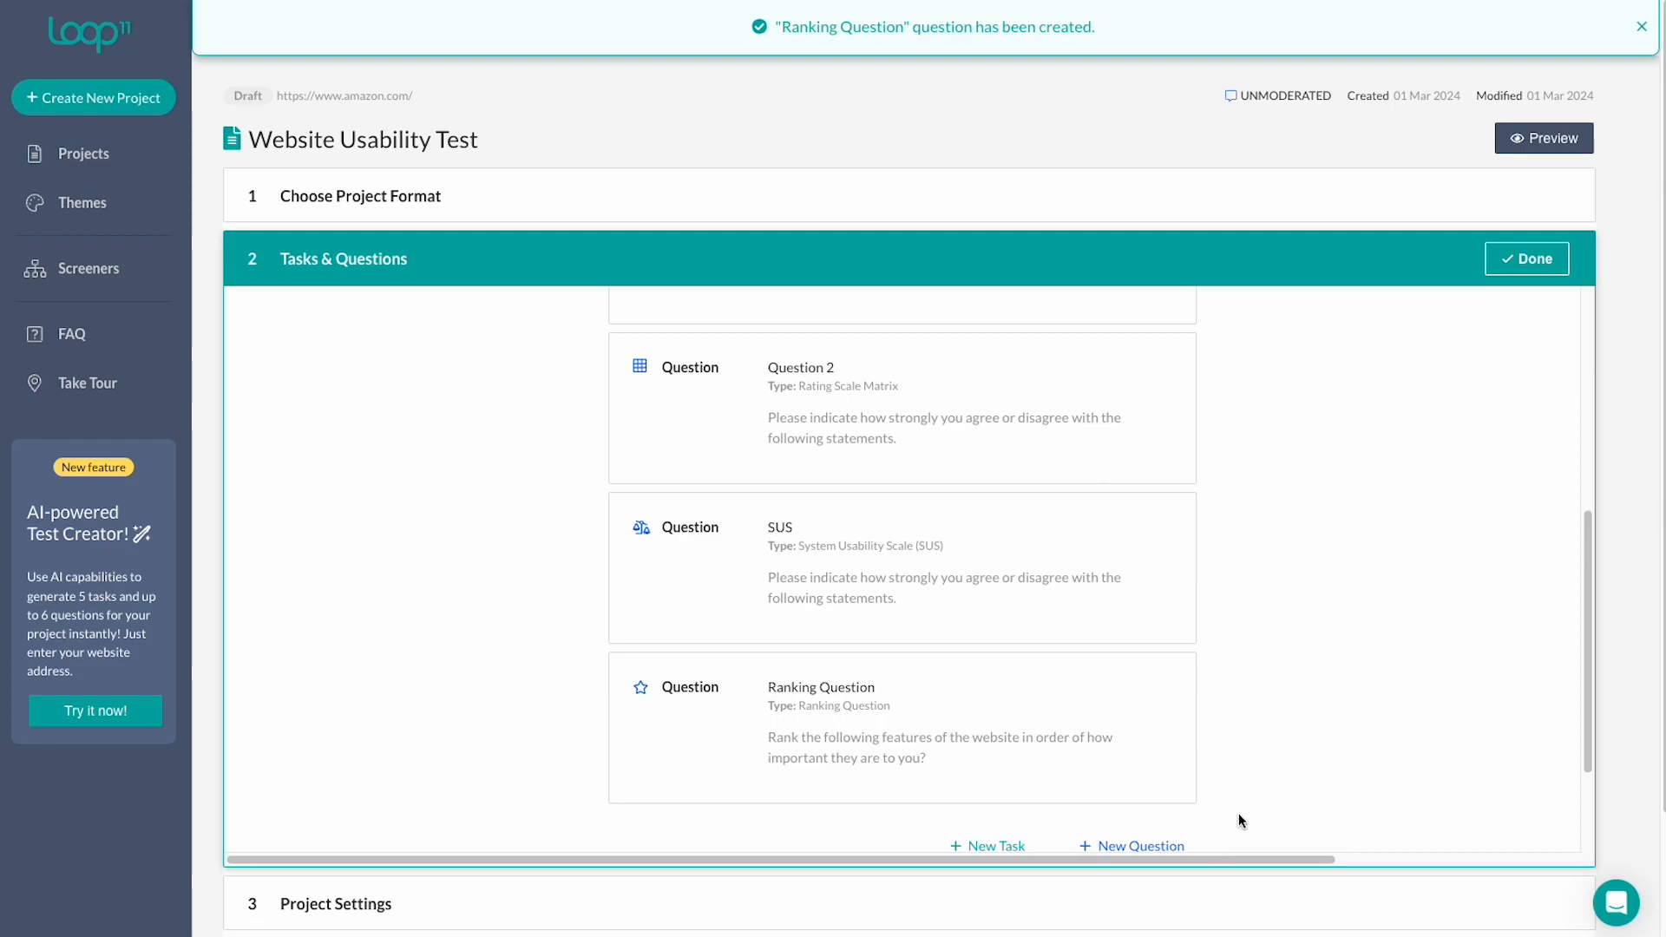
Add a Net Promoter Score question named 'NPS'.
{"action": "left_click", "coordinate": [1180, 702]}
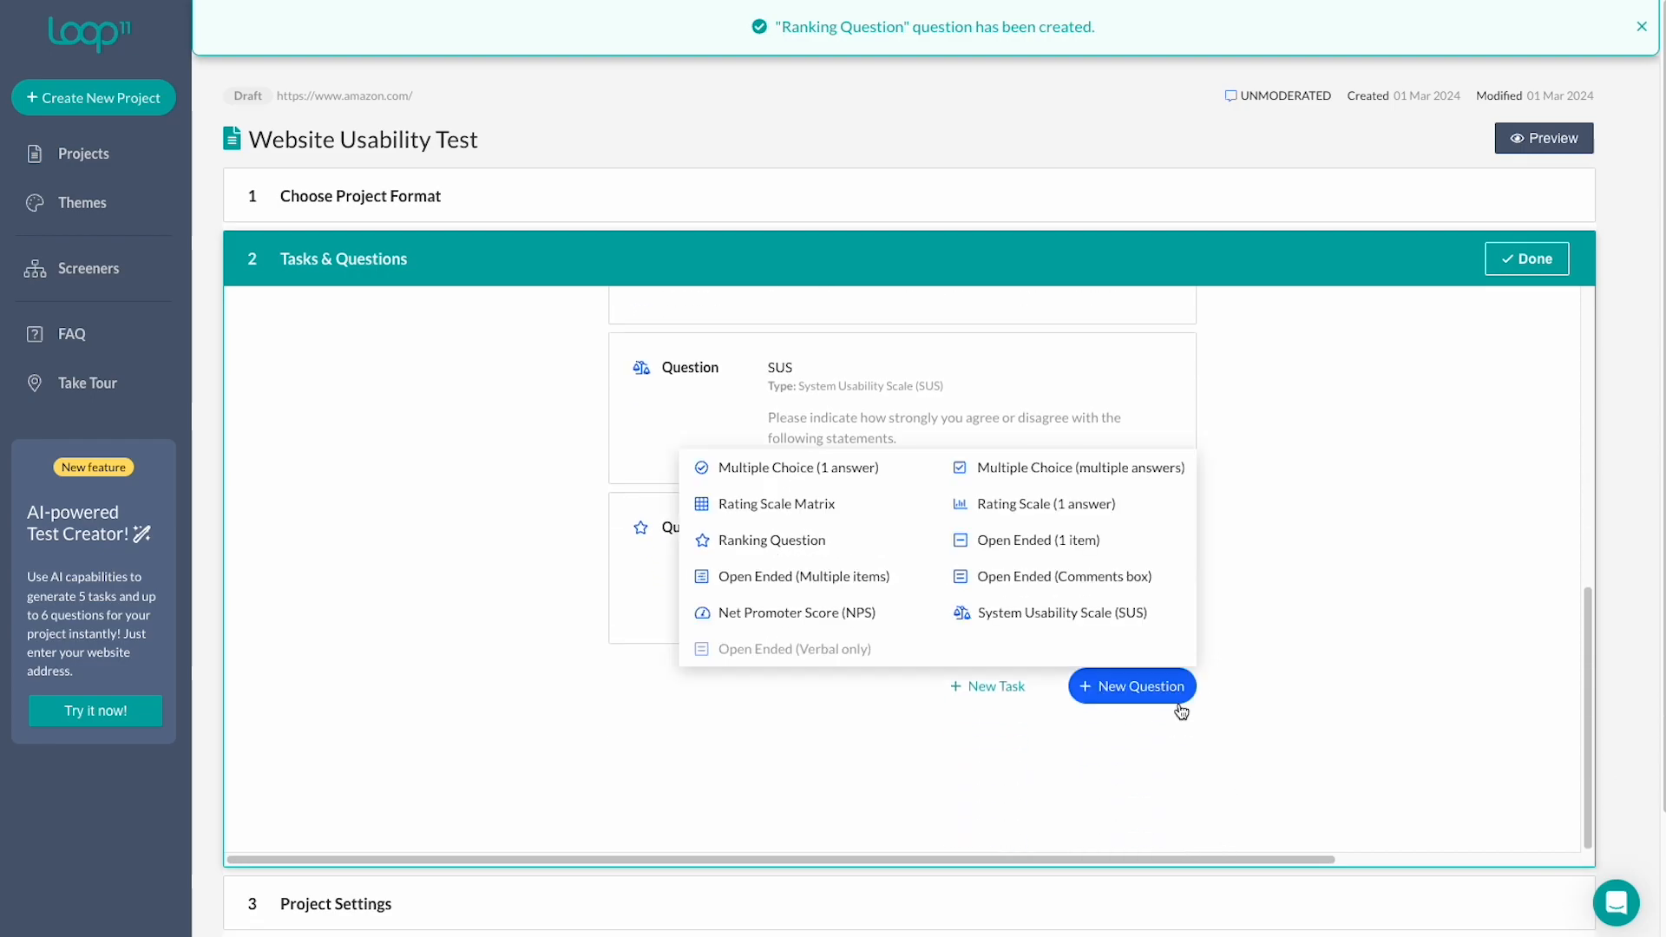
{"action": "left_click", "coordinate": [877, 613]}
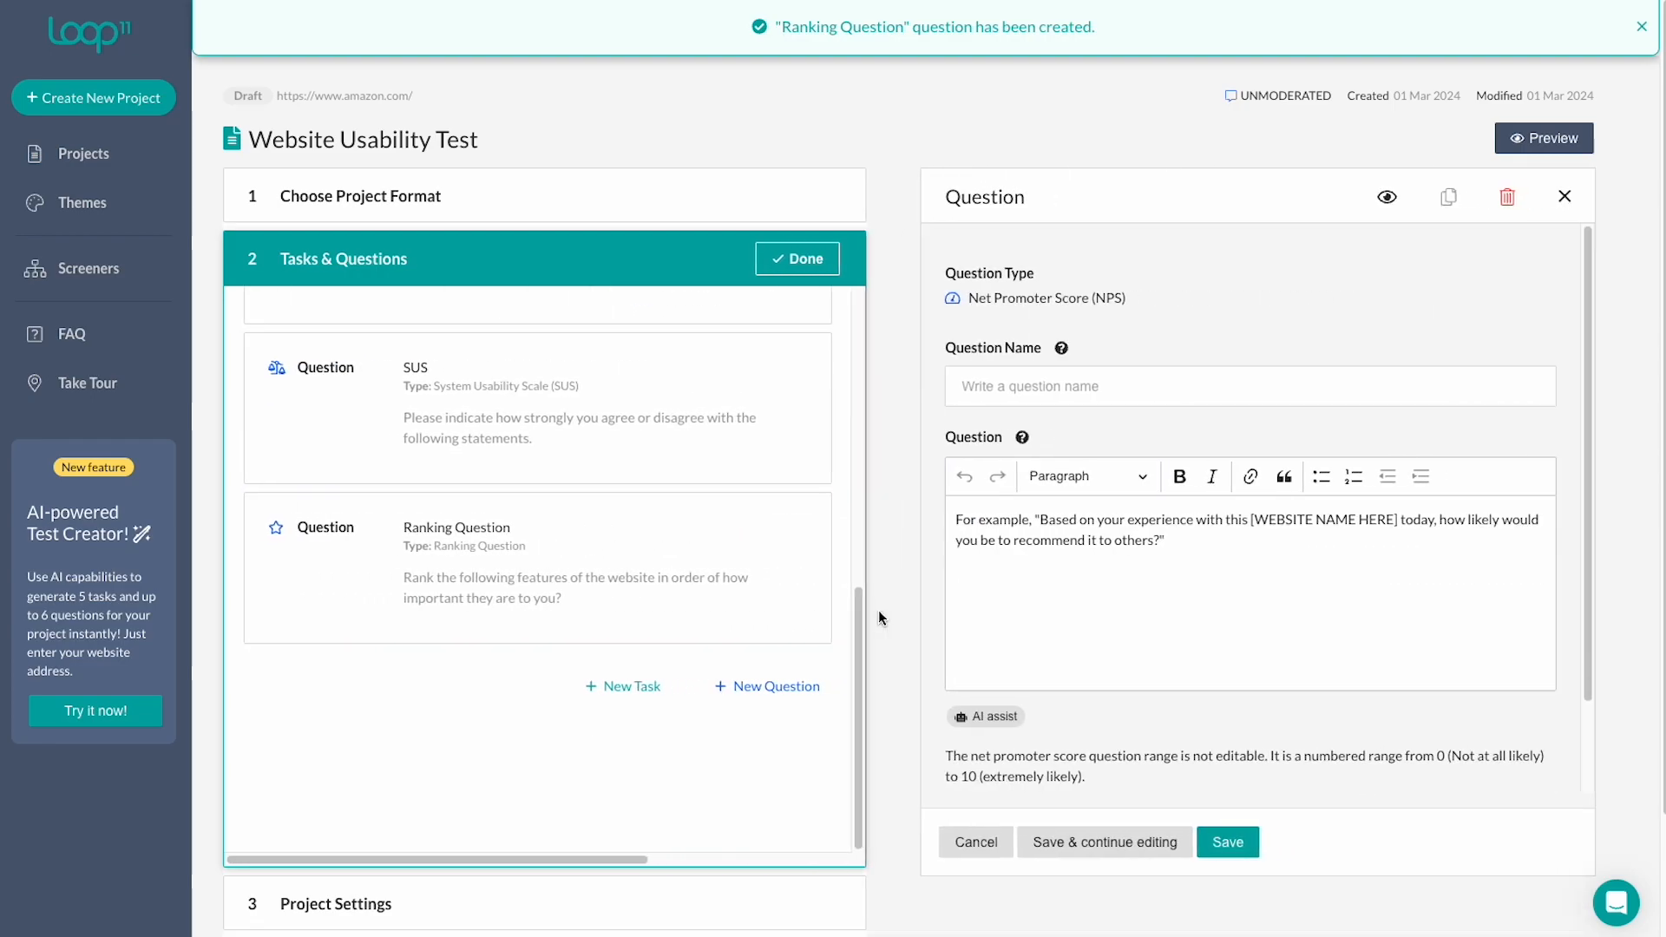
{"action": "left_click", "coordinate": [1018, 387]}
{"action": "type", "text": "NPS"}
{"action": "left_click_drag", "start_coordinate": [1027, 517], "coordinate": [933, 512]}
{"action": "key", "text": "BackSpace"}
{"action": "left_click_drag", "start_coordinate": [1155, 519], "coordinate": [1252, 524]}
{"action": "type", "text": "https://www.loop11.com/"}
{"action": "key", "text": "BackSpace"}
{"action": "scroll", "coordinate": [1199, 571], "scroll_direction": "down", "scroll_amount": 5}
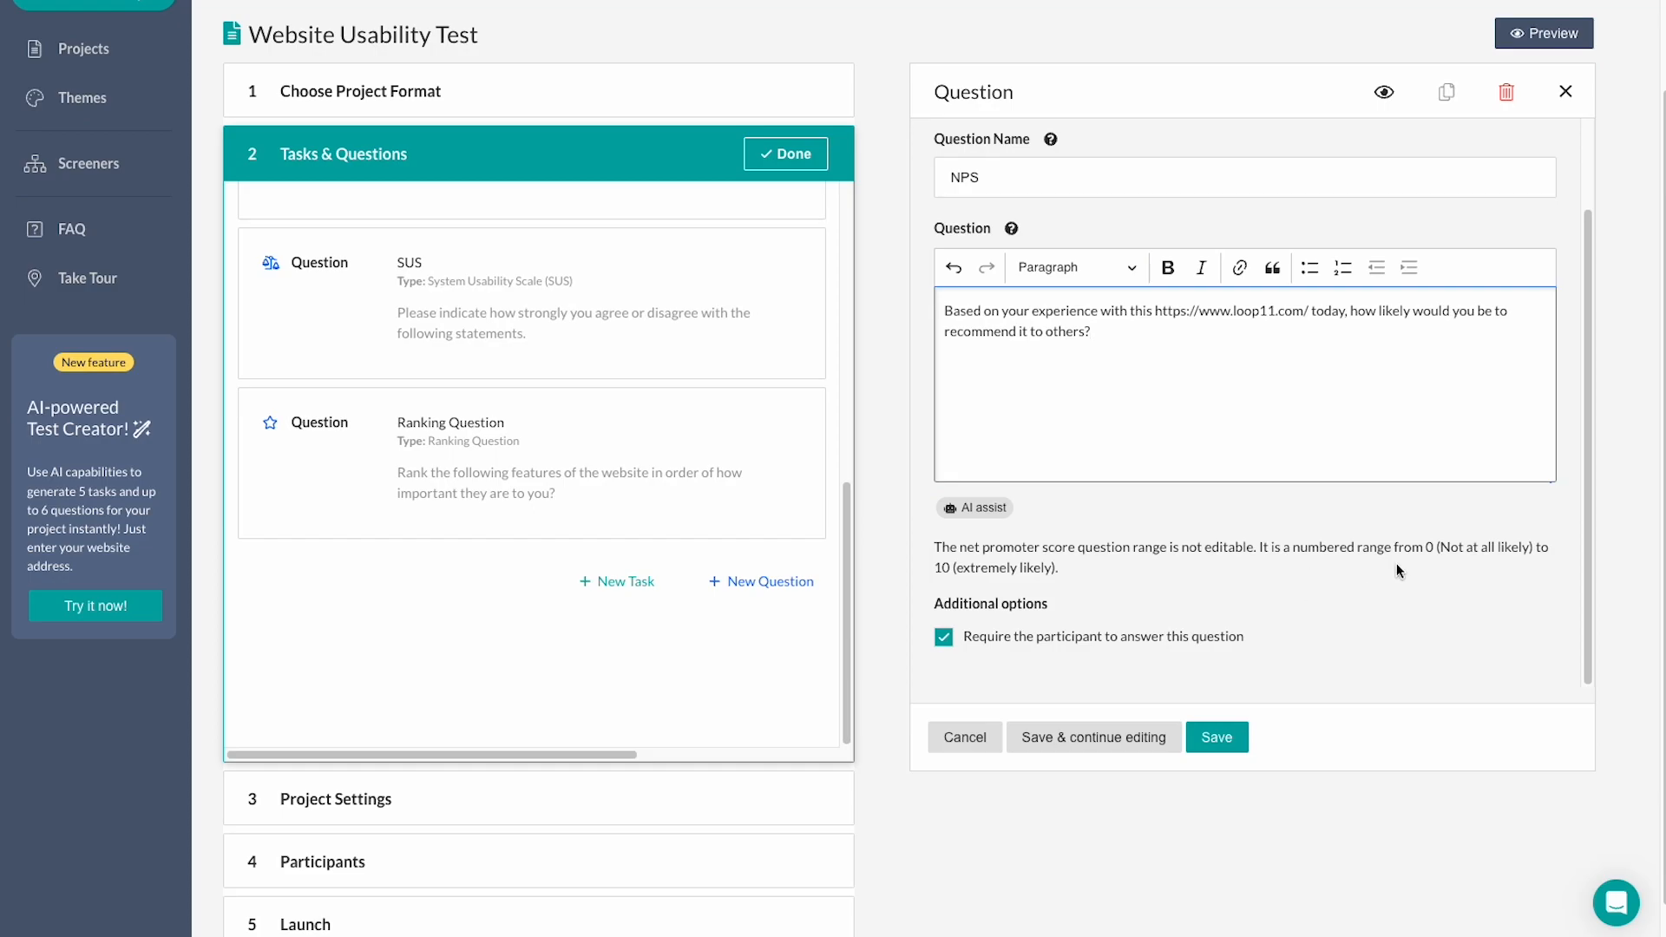
{"action": "left_click", "coordinate": [1214, 736]}
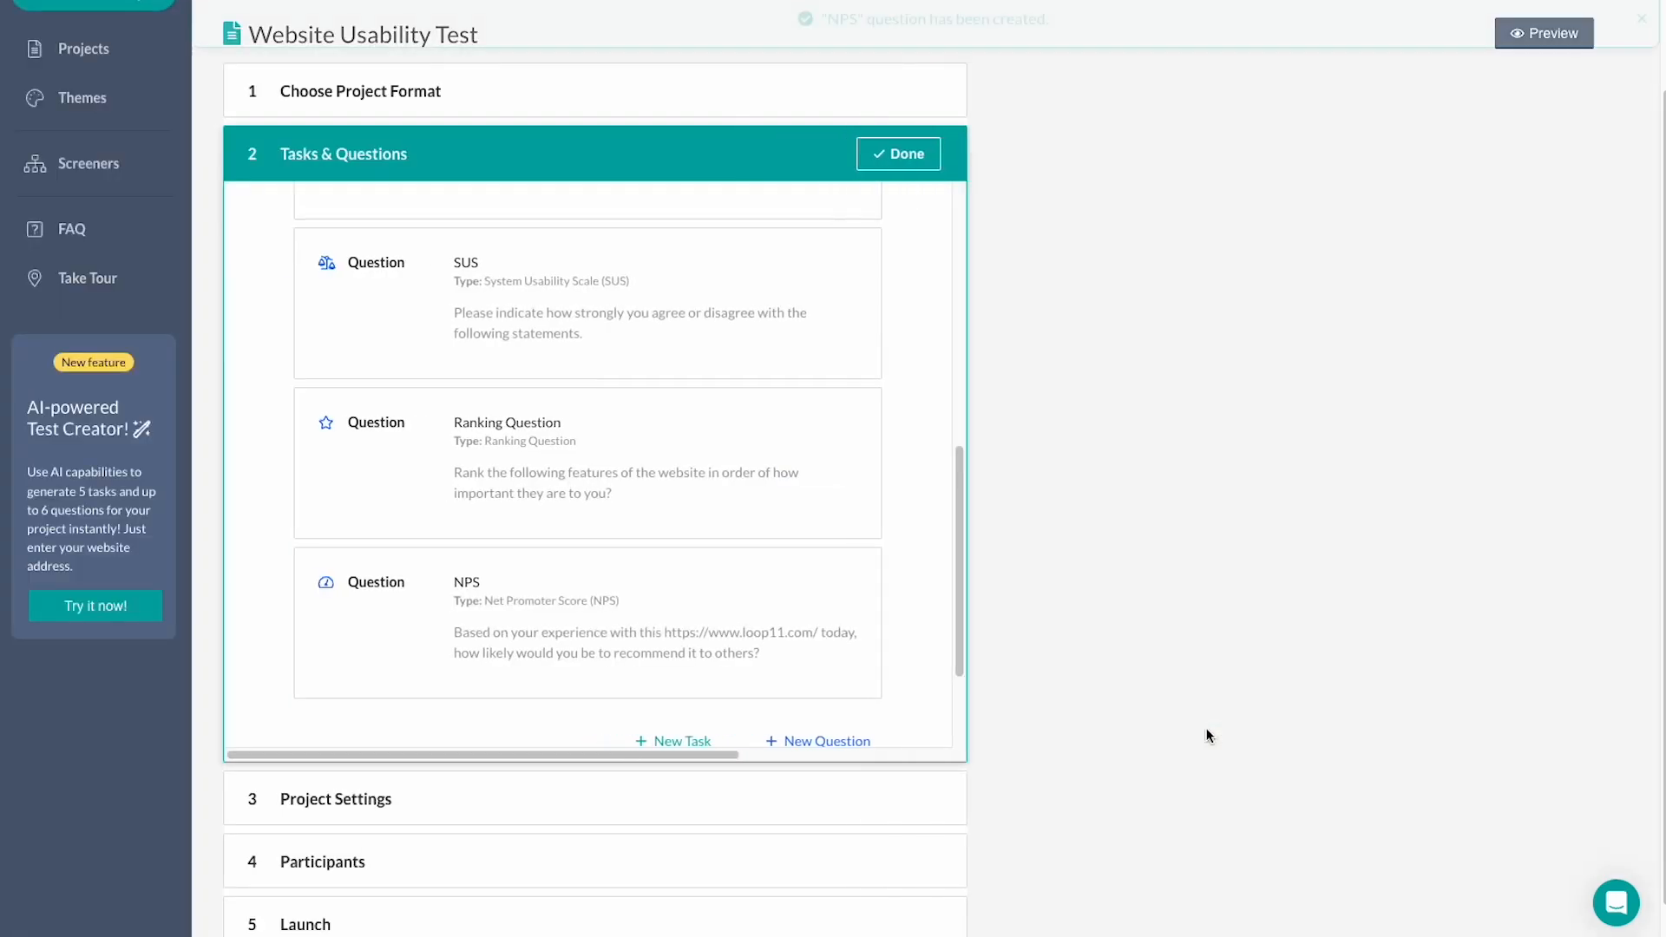
Open the question-type menu below the NPS question and choose Open Ended (Comments box).
{"action": "scroll", "coordinate": [1230, 673], "scroll_direction": "down", "scroll_amount": 1}
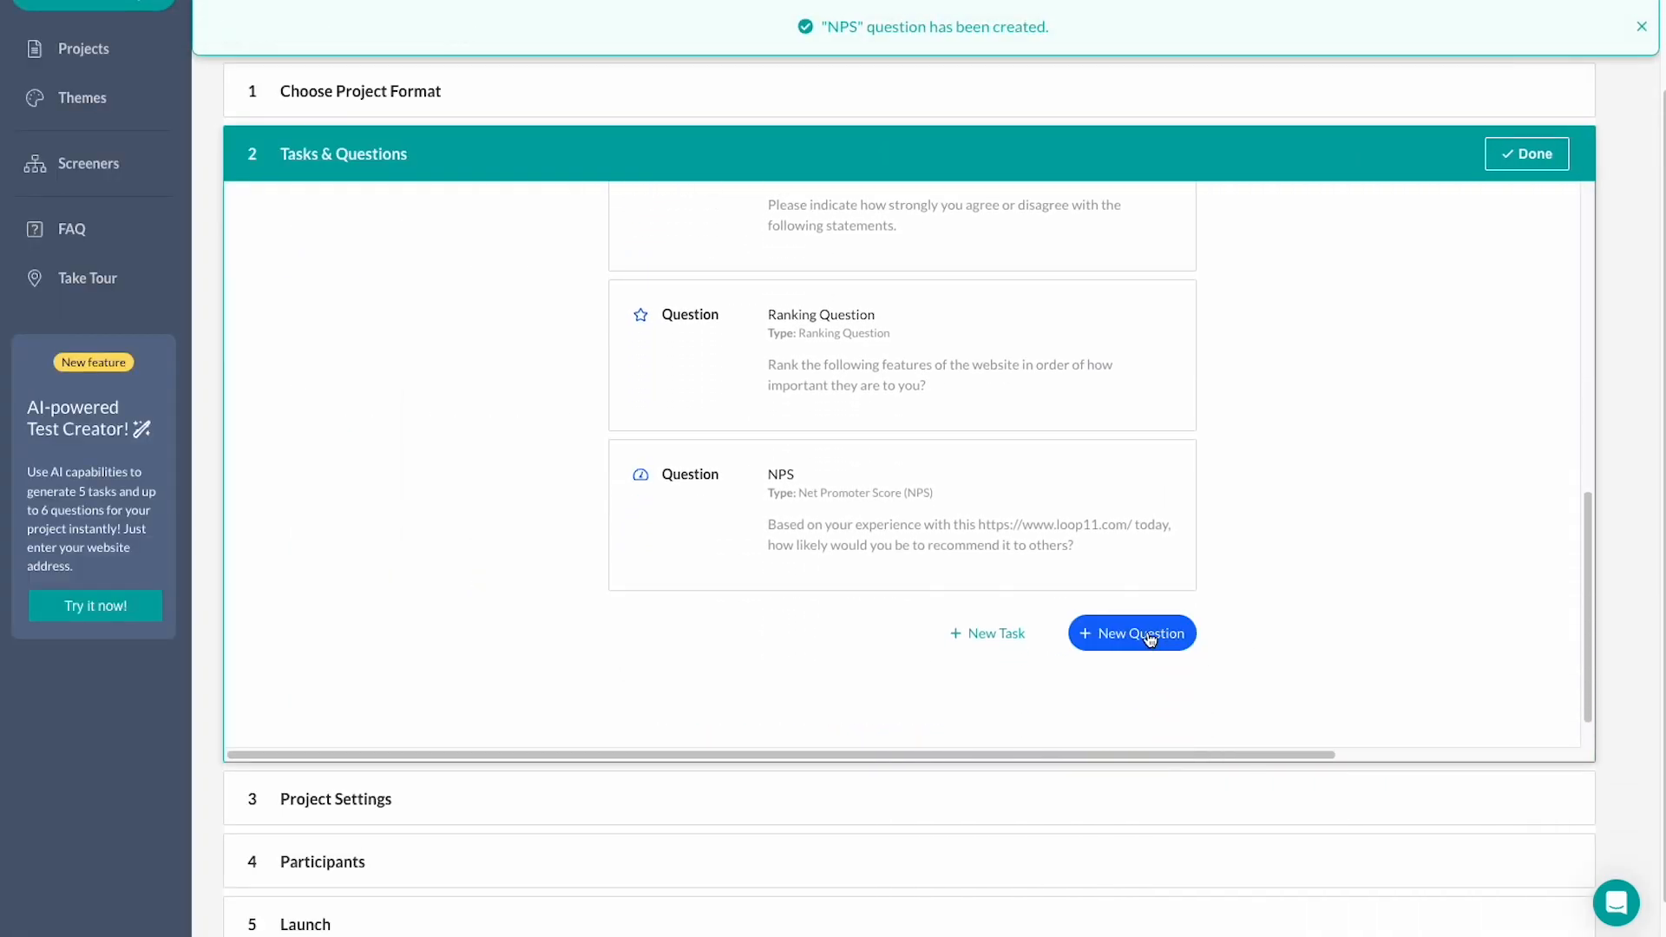
{"action": "left_click", "coordinate": [1154, 636]}
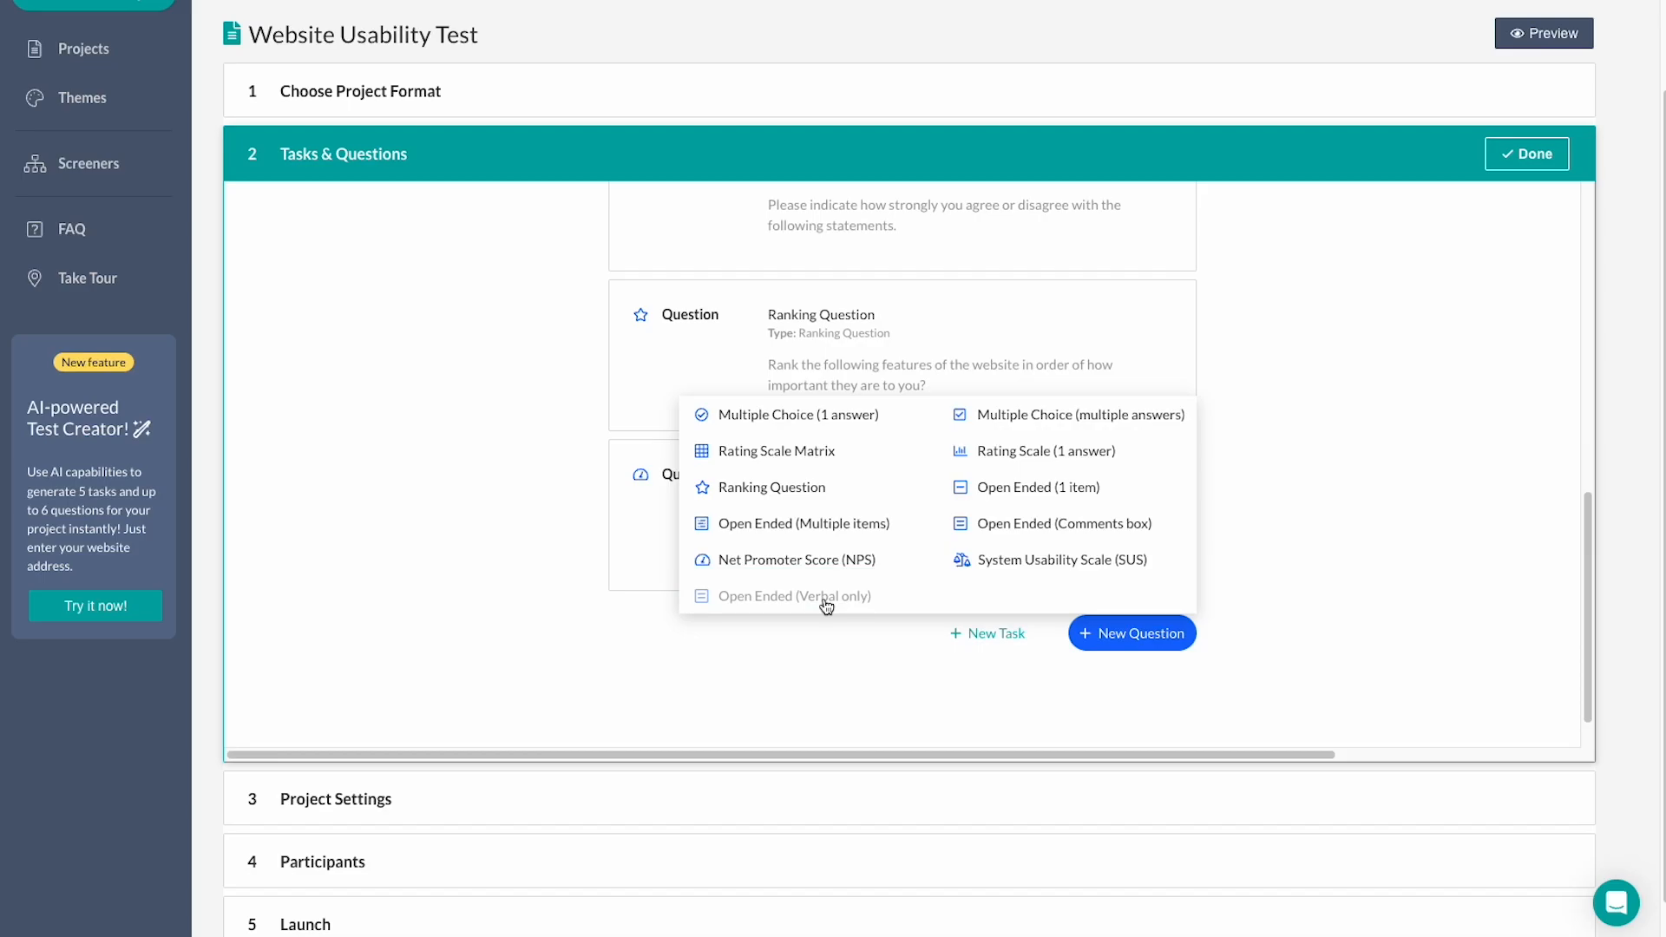
{"action": "left_click", "coordinate": [1025, 524]}
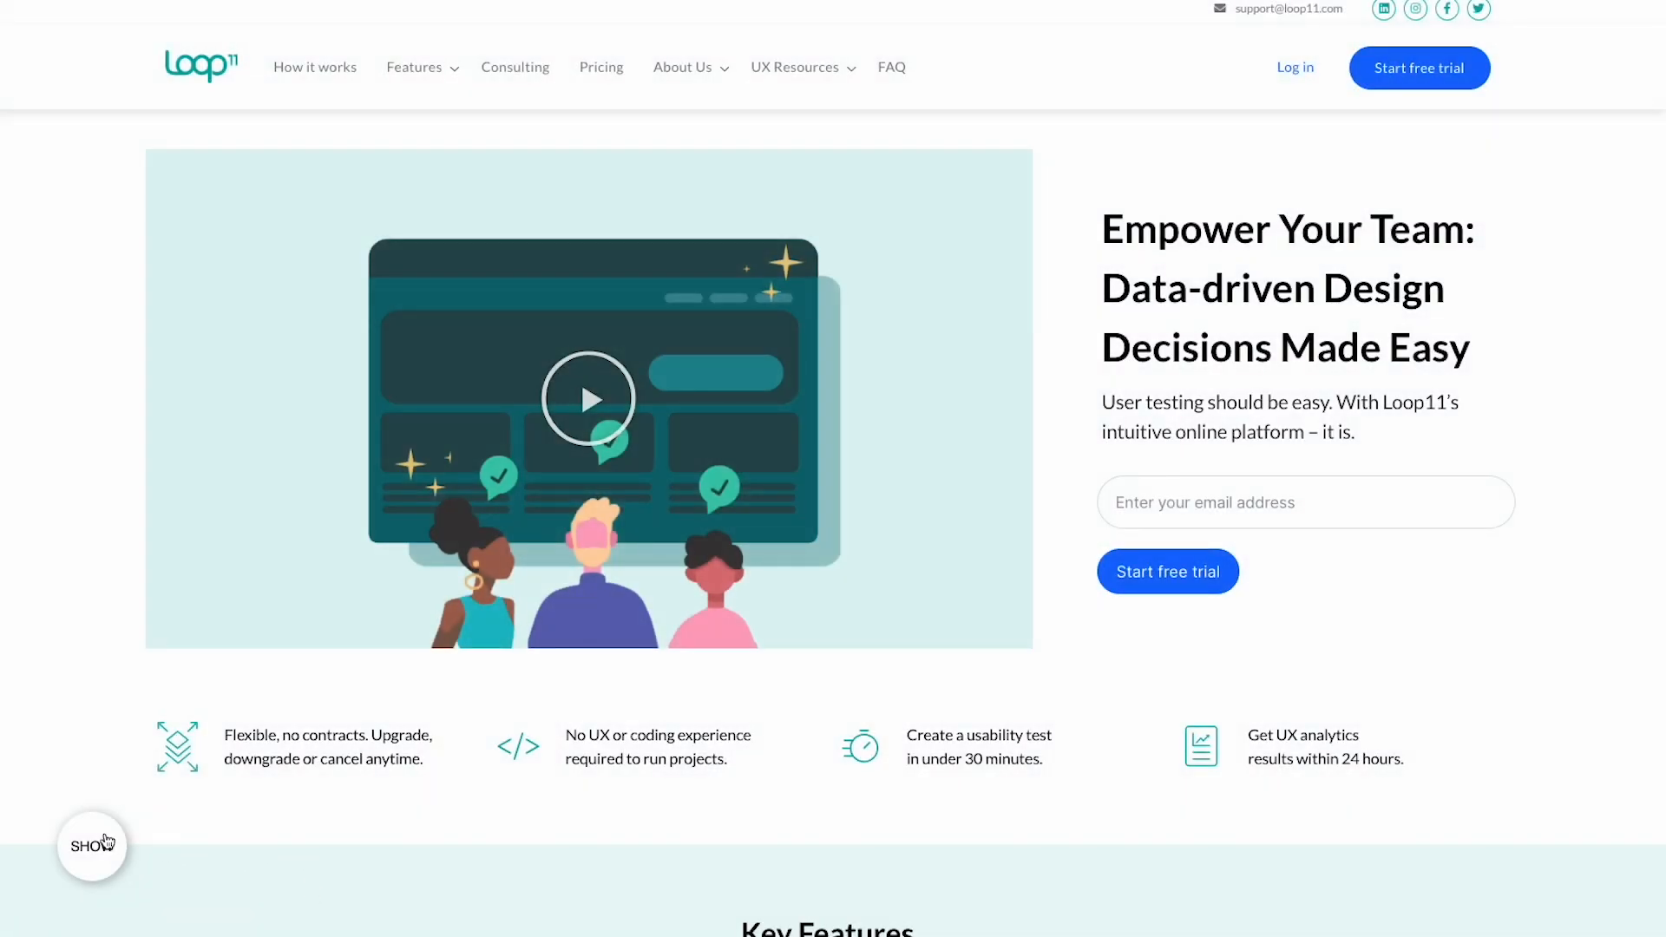
Show the task, mark it completed, rate it Easy, and tick Professional and Easy to Use.
{"action": "left_click", "coordinate": [91, 845]}
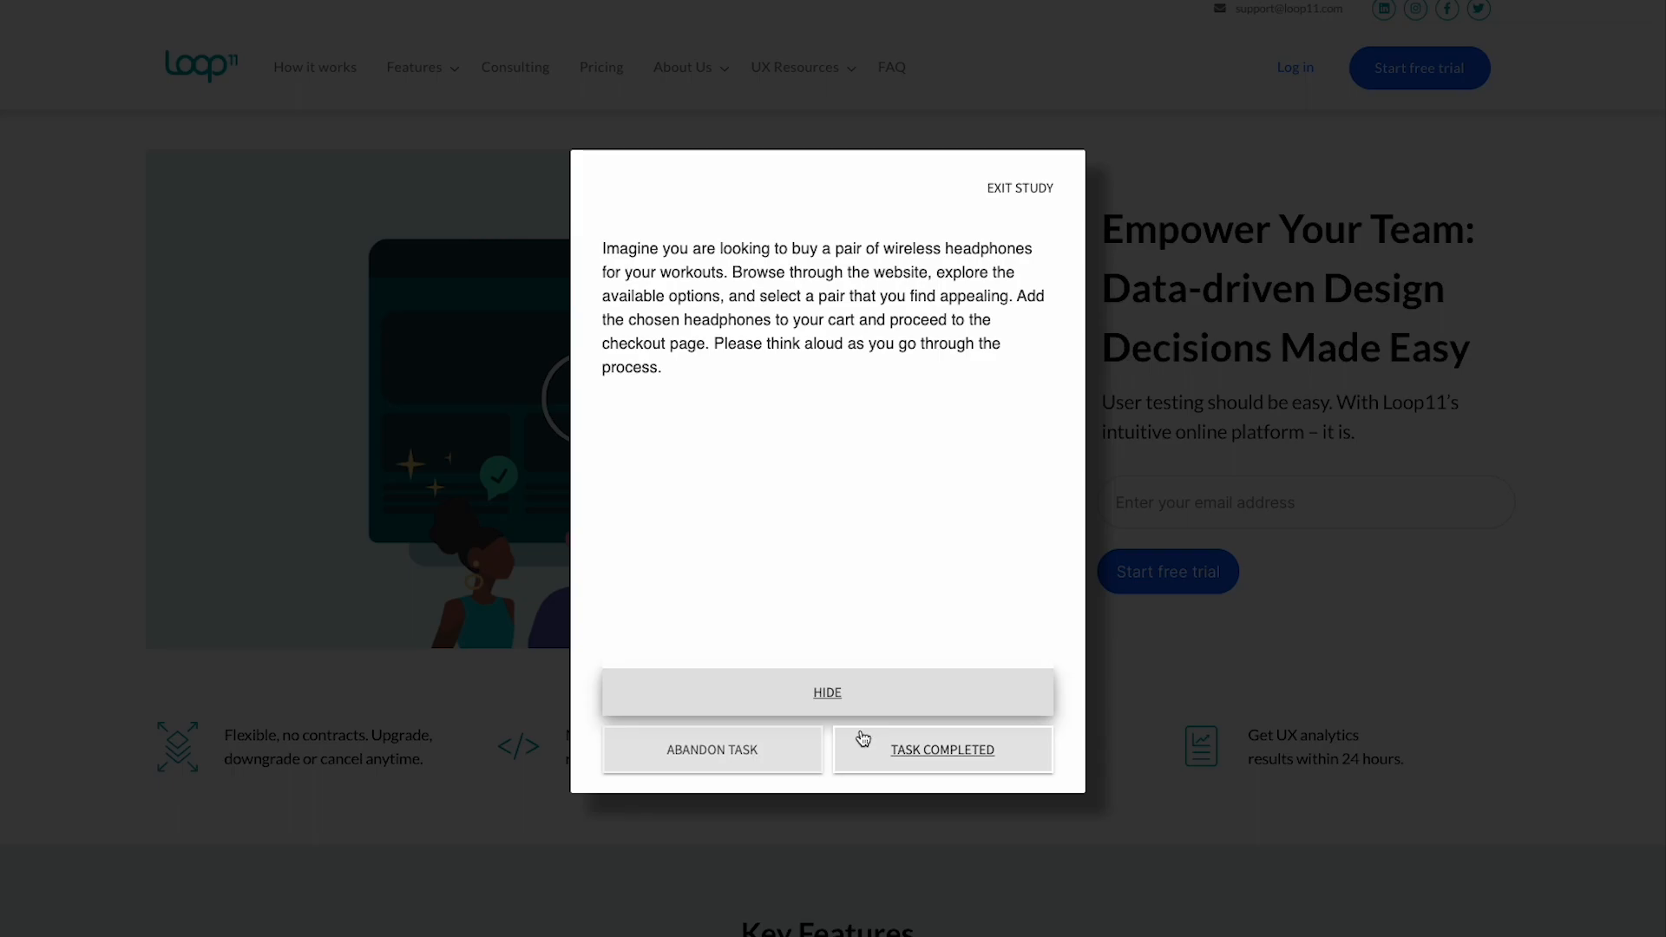
{"action": "left_click", "coordinate": [867, 748]}
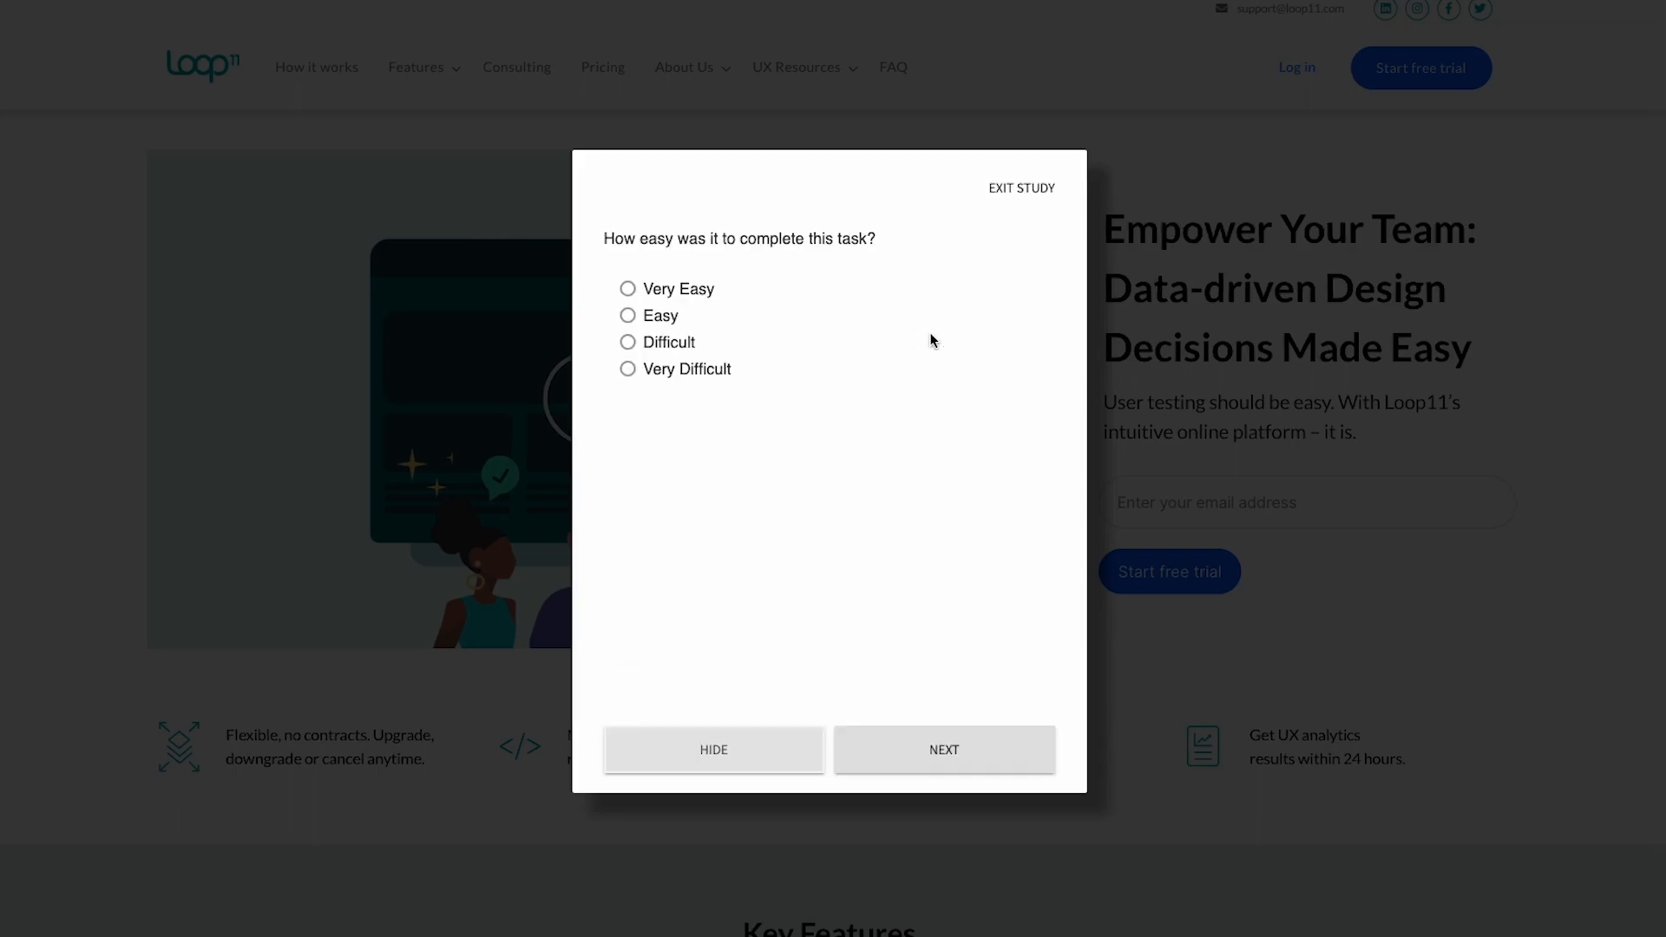
{"action": "left_click", "coordinate": [679, 311]}
{"action": "left_click", "coordinate": [944, 751]}
{"action": "left_click", "coordinate": [694, 361]}
{"action": "left_click", "coordinate": [704, 385]}
{"action": "left_click", "coordinate": [937, 752]}
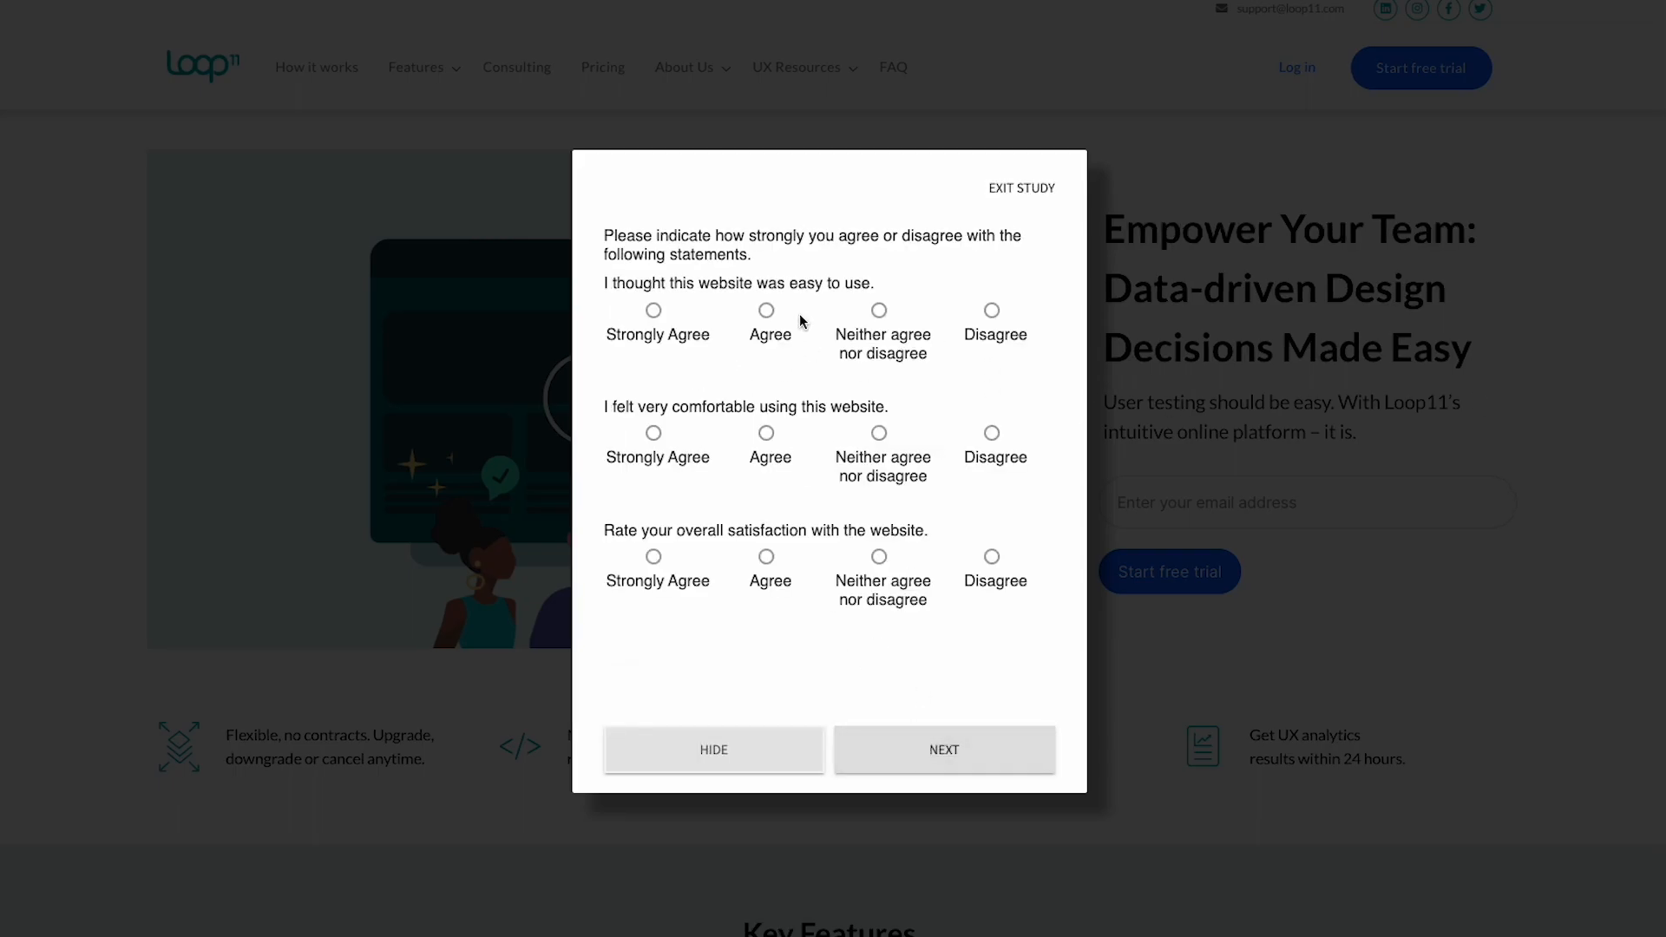
In the rating matrix, strongly agree the site was easy to use; agree on comfort and satisfaction.
{"action": "left_click", "coordinate": [658, 313]}
{"action": "left_click", "coordinate": [767, 434]}
{"action": "left_click", "coordinate": [766, 556]}
{"action": "left_click", "coordinate": [944, 751]}
Answer the first SUS statements: agree frequent use, disagree complex, agree easy, strongly disagree support, agree integrated.
{"action": "left_click", "coordinate": [902, 310]}
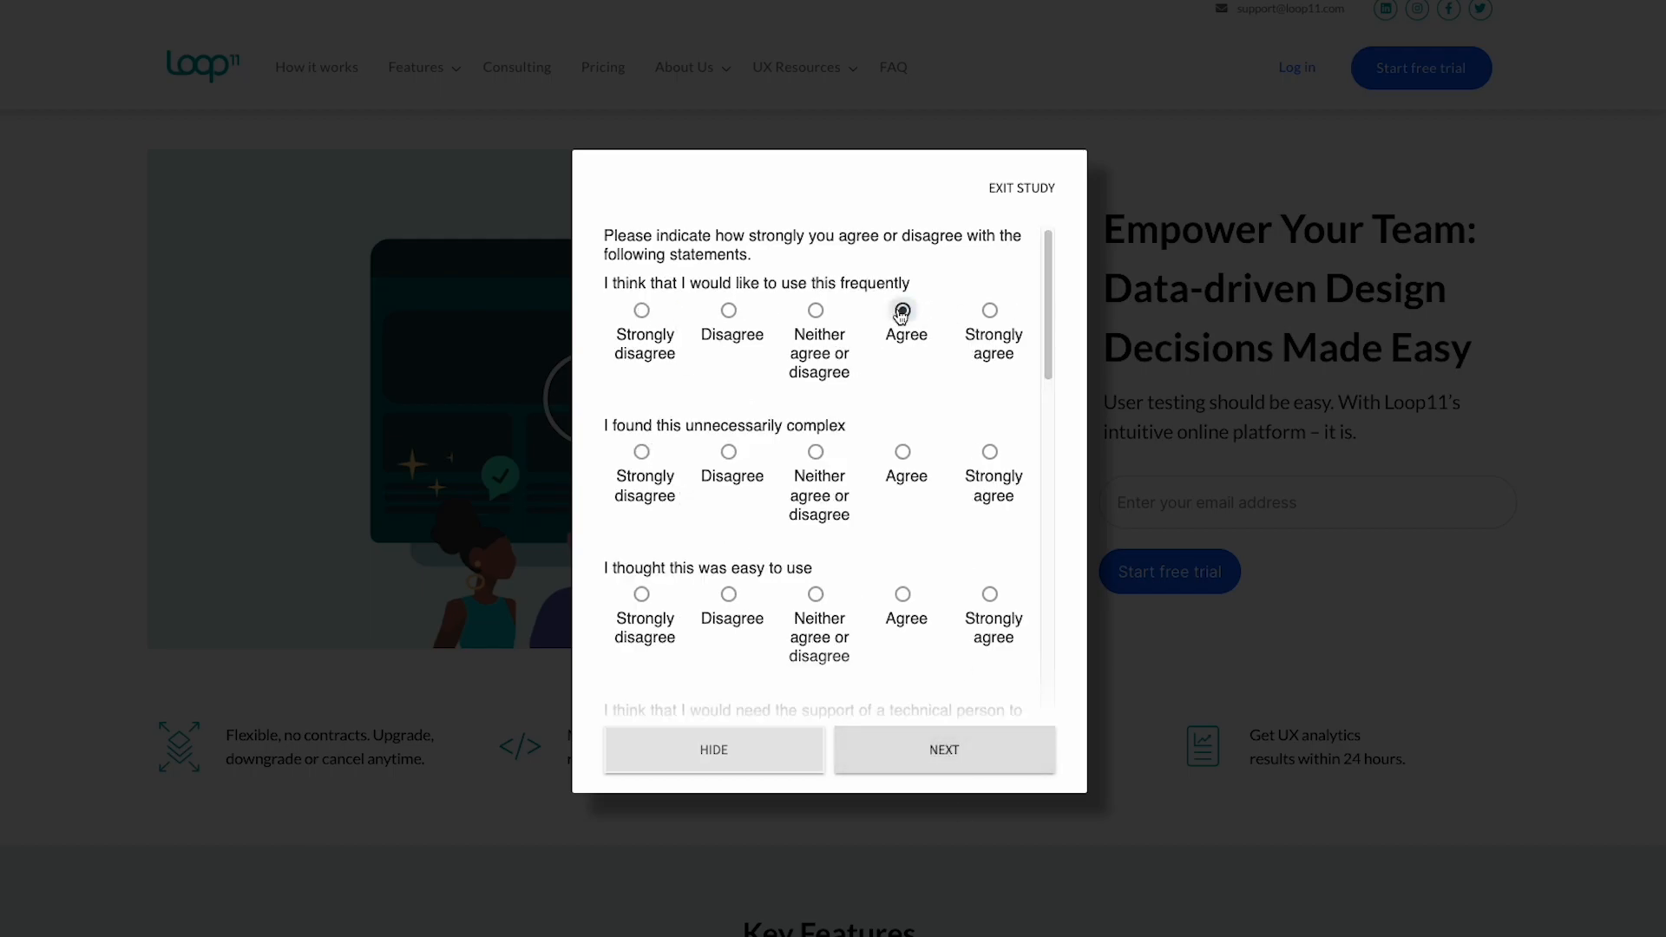
{"action": "left_click", "coordinate": [728, 451]}
{"action": "scroll", "coordinate": [893, 511], "scroll_direction": "down", "scroll_amount": 1}
{"action": "left_click", "coordinate": [902, 517]}
{"action": "scroll", "coordinate": [867, 556], "scroll_direction": "down", "scroll_amount": 1}
{"action": "left_click", "coordinate": [641, 584]}
{"action": "scroll", "coordinate": [867, 555], "scroll_direction": "down", "scroll_amount": 3}
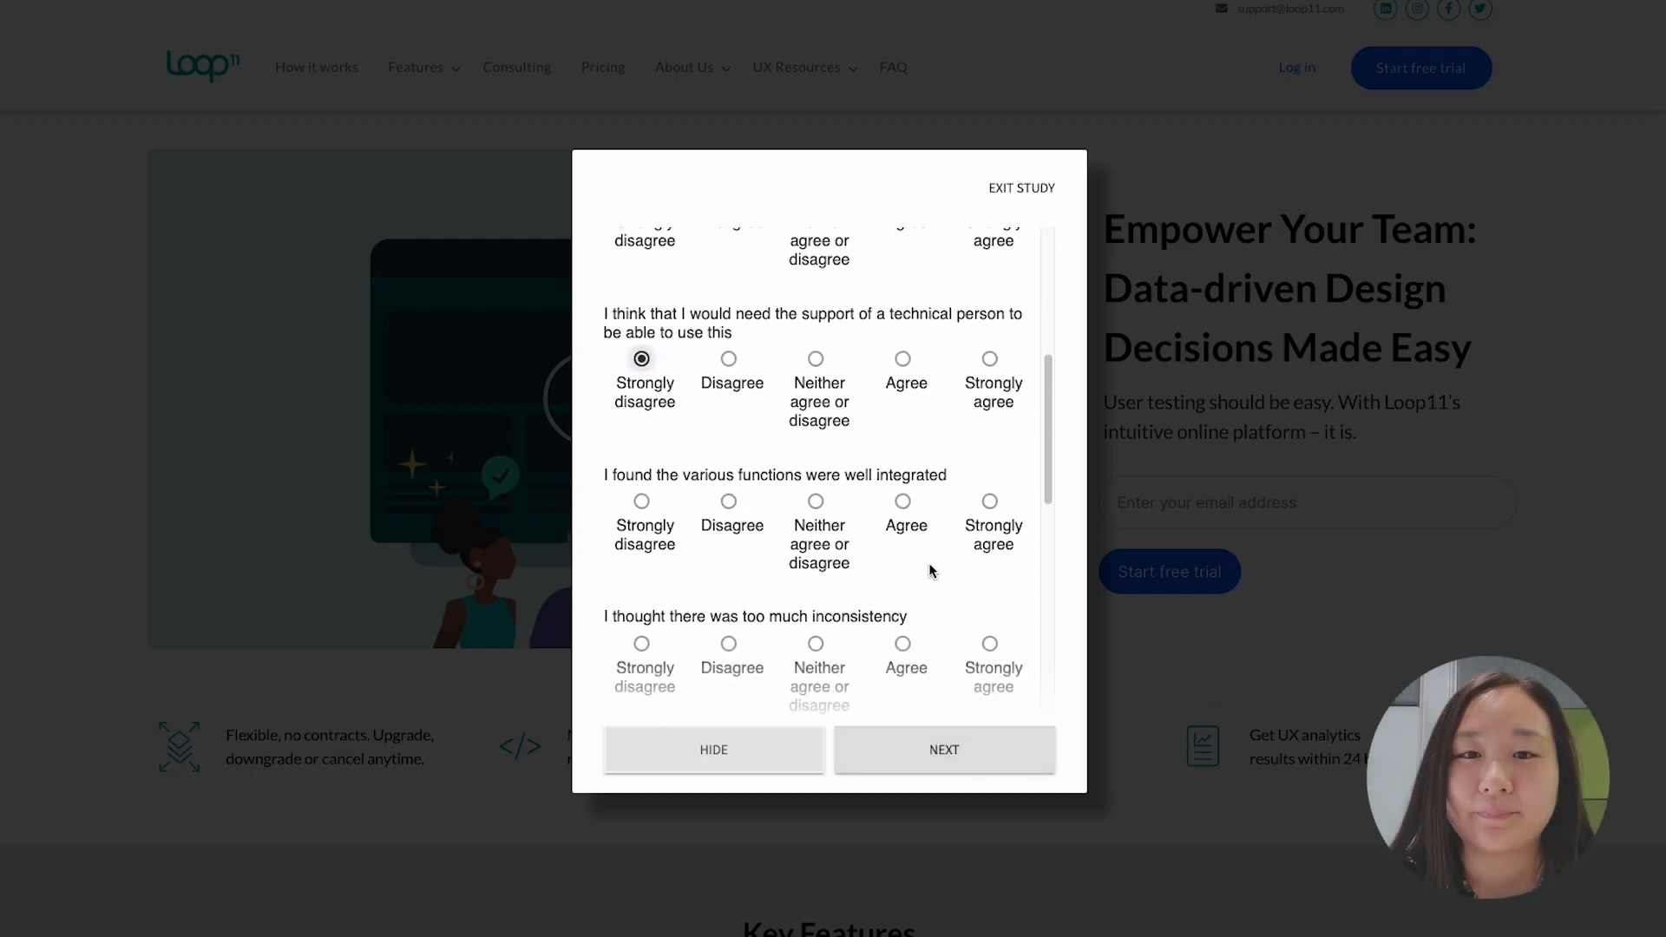
{"action": "left_click", "coordinate": [902, 451]}
{"action": "scroll", "coordinate": [763, 521], "scroll_direction": "down", "scroll_amount": 1}
Finish SUS: strongly disagree inconsistency, strongly agree quick learning, disagree cumbersome, agree confident.
{"action": "left_click", "coordinate": [641, 476]}
{"action": "scroll", "coordinate": [641, 476], "scroll_direction": "down", "scroll_amount": 1}
{"action": "left_click", "coordinate": [989, 550]}
{"action": "scroll", "coordinate": [989, 564], "scroll_direction": "down", "scroll_amount": 1}
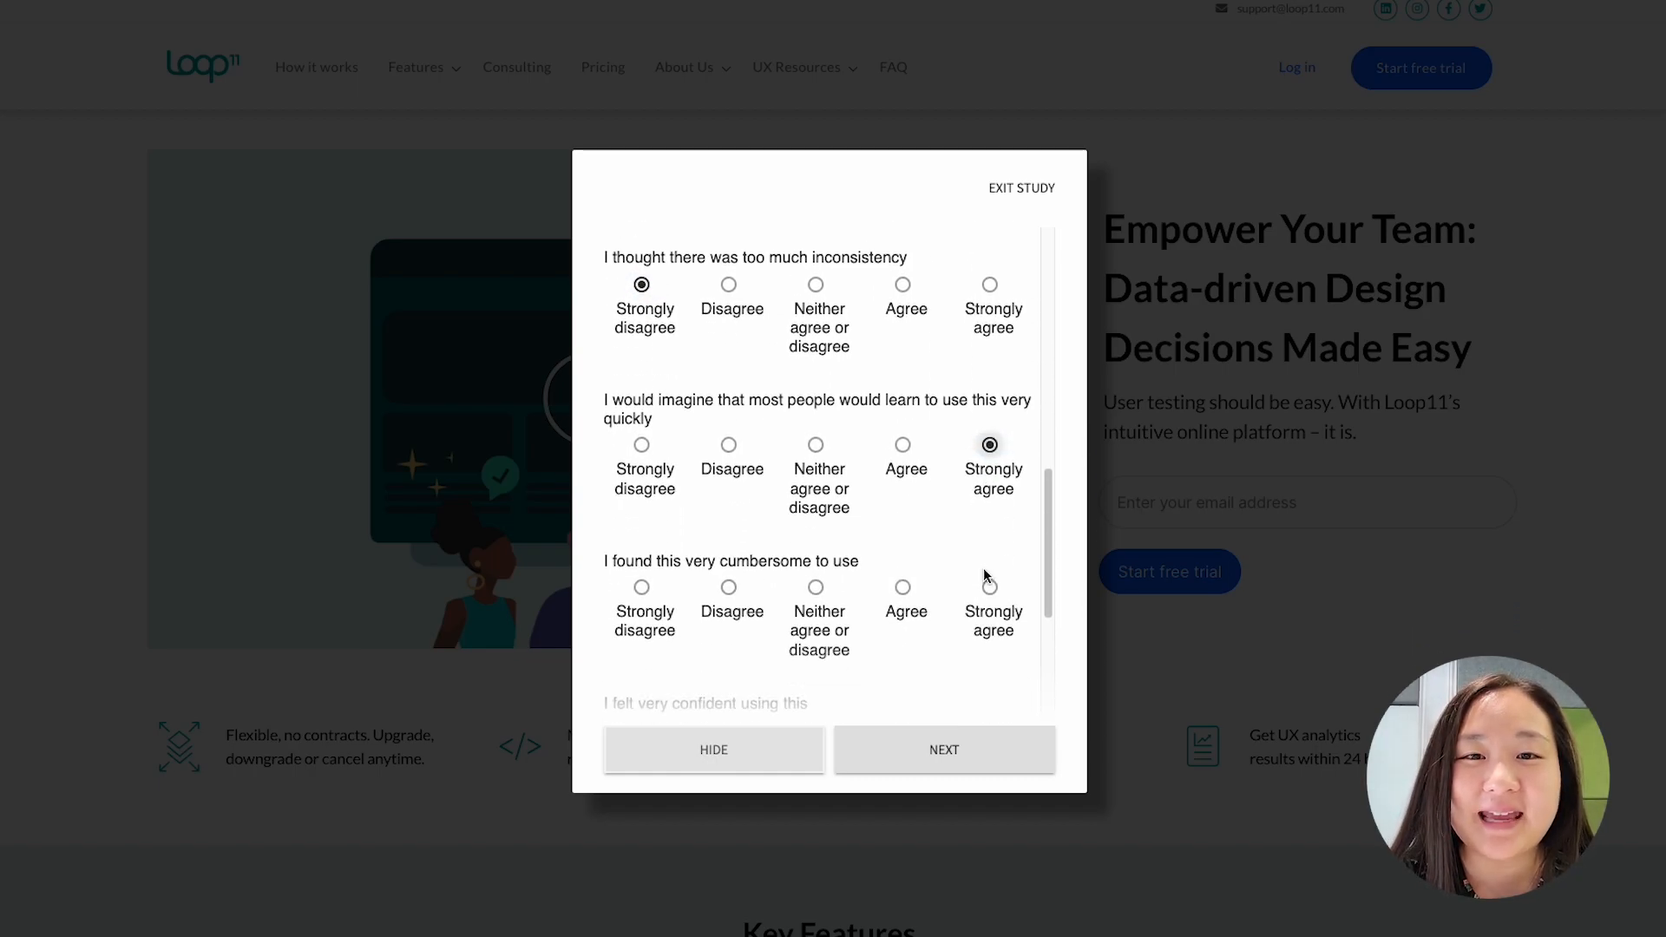
{"action": "left_click", "coordinate": [728, 584]}
{"action": "scroll", "coordinate": [903, 590], "scroll_direction": "down", "scroll_amount": 1}
{"action": "scroll", "coordinate": [903, 590], "scroll_direction": "down", "scroll_amount": 1}
{"action": "left_click", "coordinate": [903, 586]}
{"action": "scroll", "coordinate": [928, 610], "scroll_direction": "down", "scroll_amount": 2}
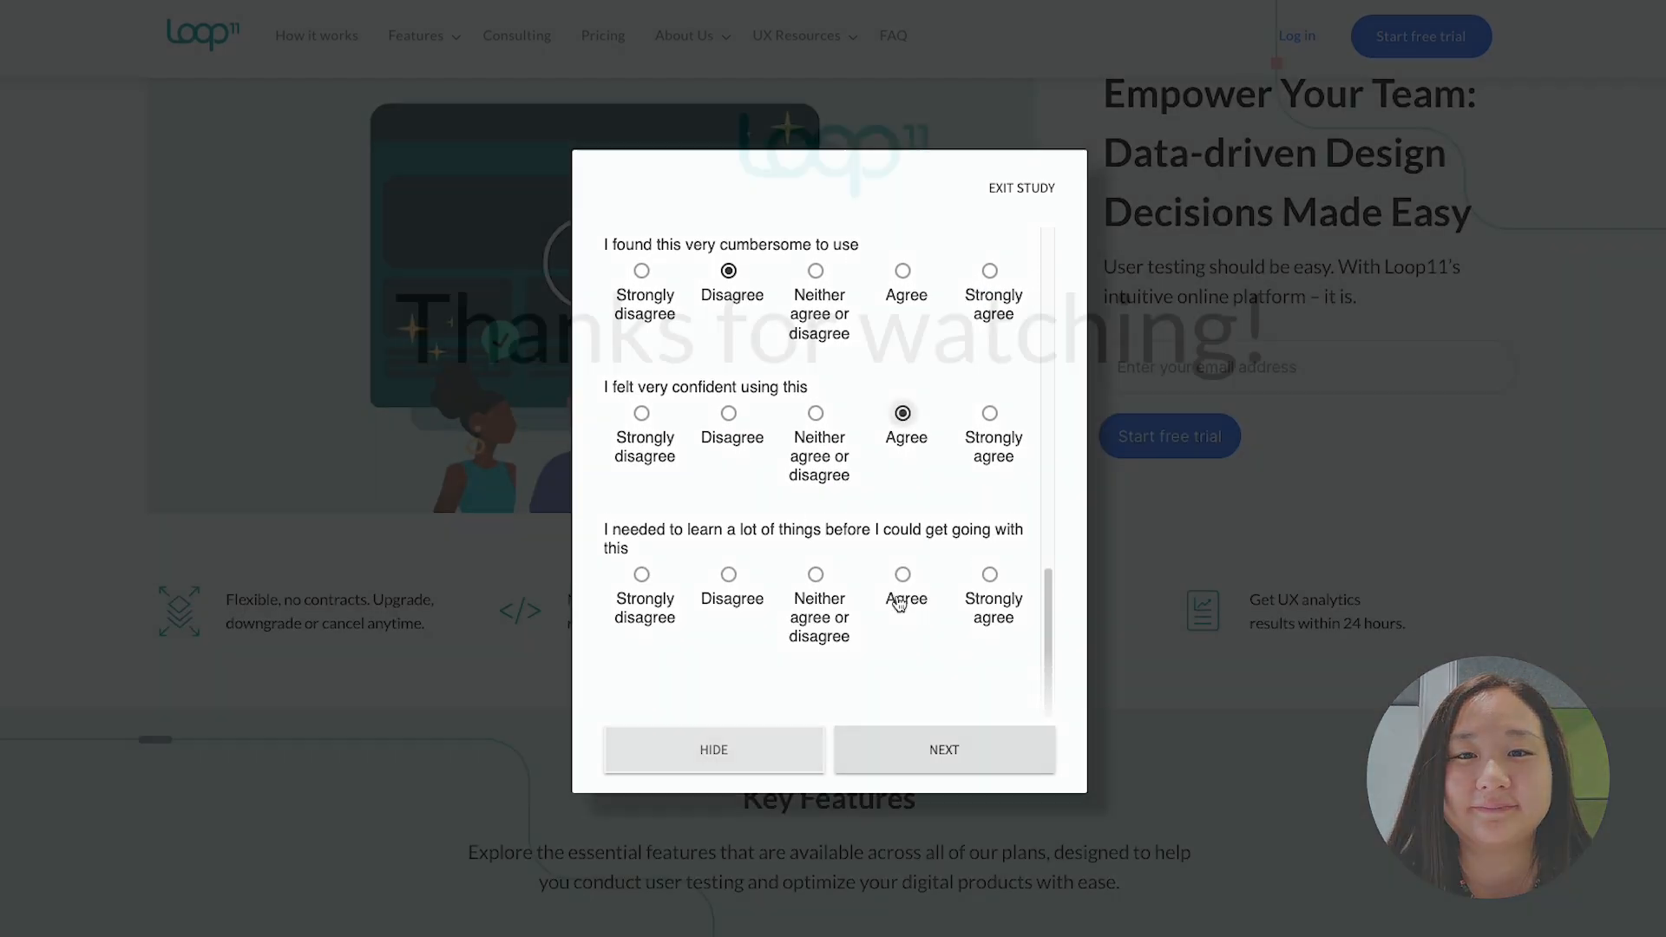